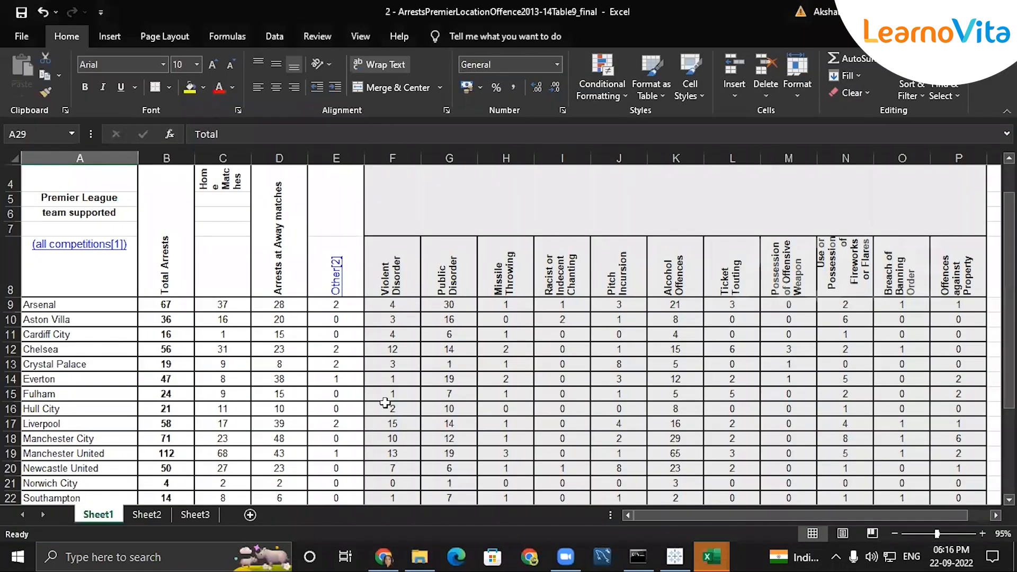
Step: Examine the Arsenal row's home, away and other arrests, selecting C9:E9 to check their sum against total arrests
{"action": "left_click", "coordinate": [393, 364]}
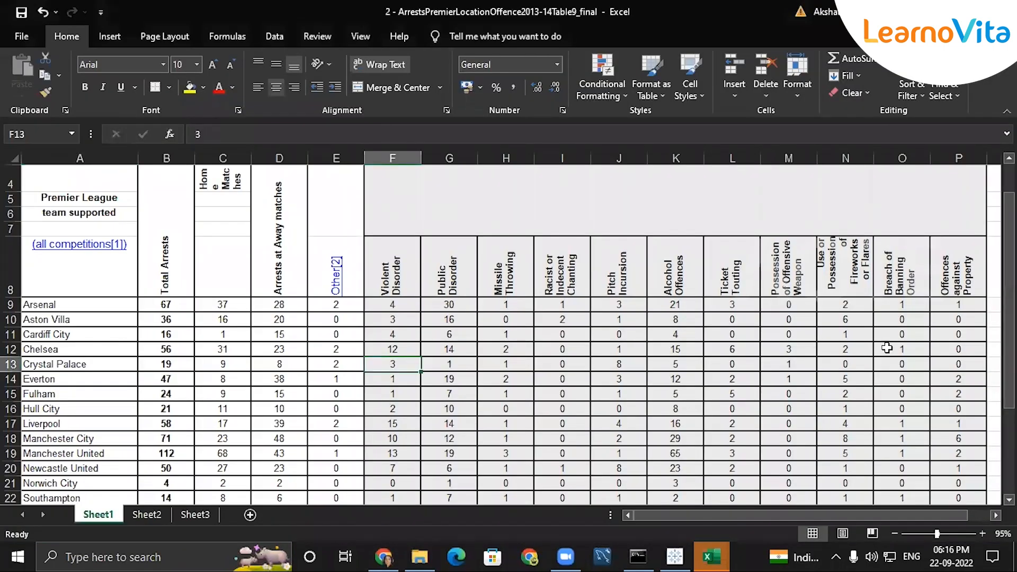
{"action": "scroll", "coordinate": [599, 299], "scroll_direction": "up", "scroll_amount": 1}
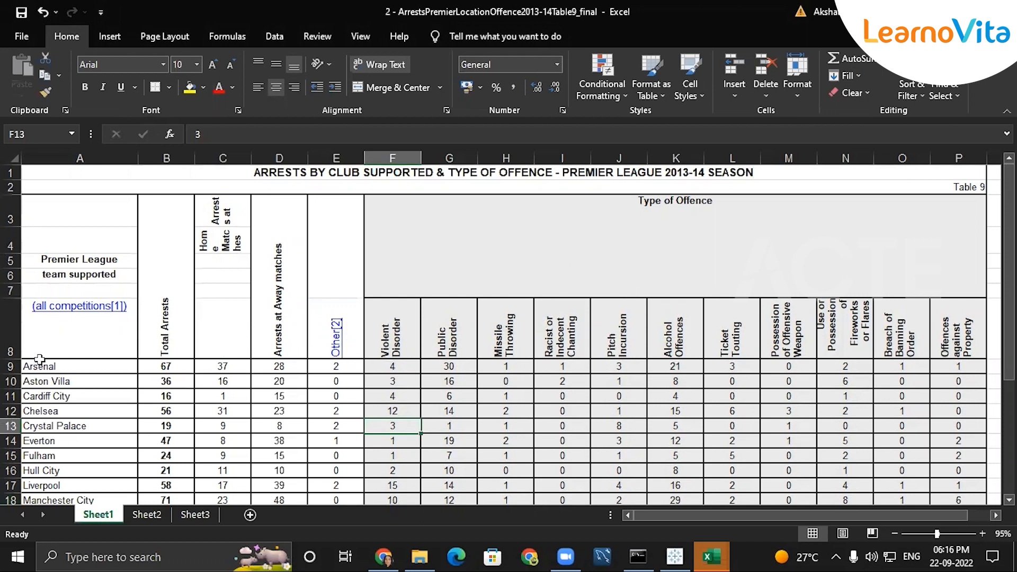
{"action": "left_click_drag", "start_coordinate": [1008, 272], "coordinate": [980, 299]}
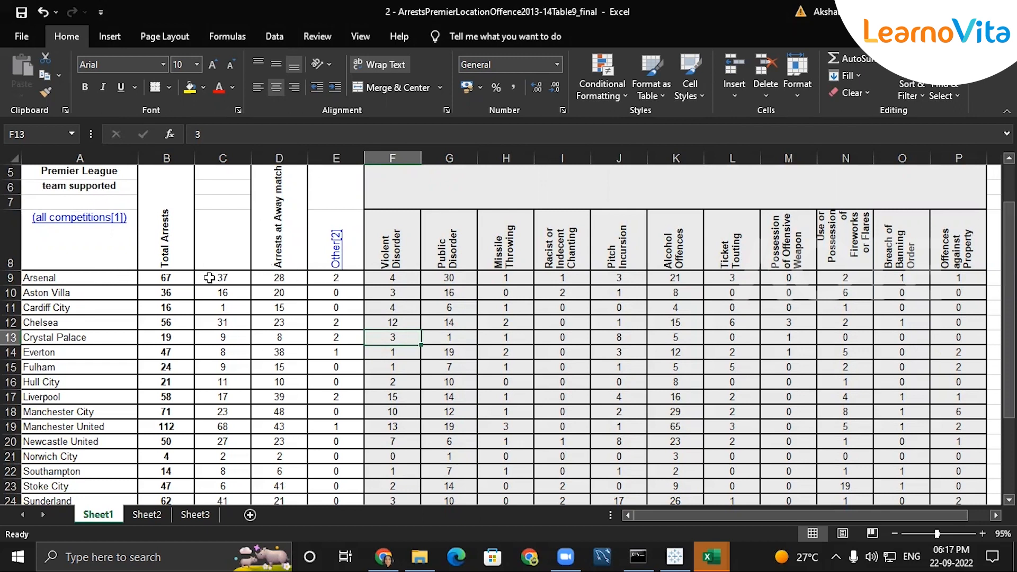
{"action": "left_click", "coordinate": [218, 274]}
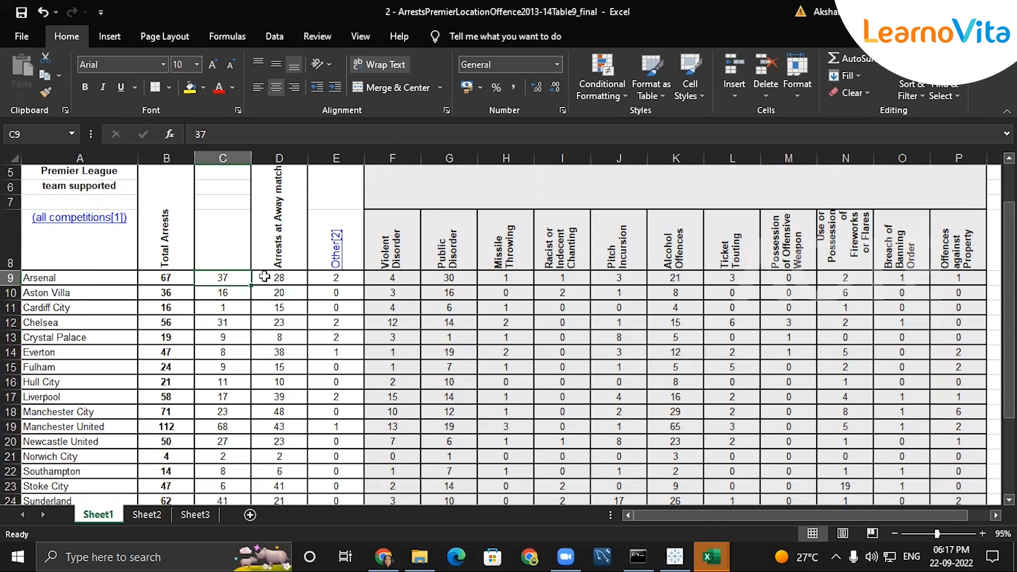
{"action": "left_click", "coordinate": [264, 275]}
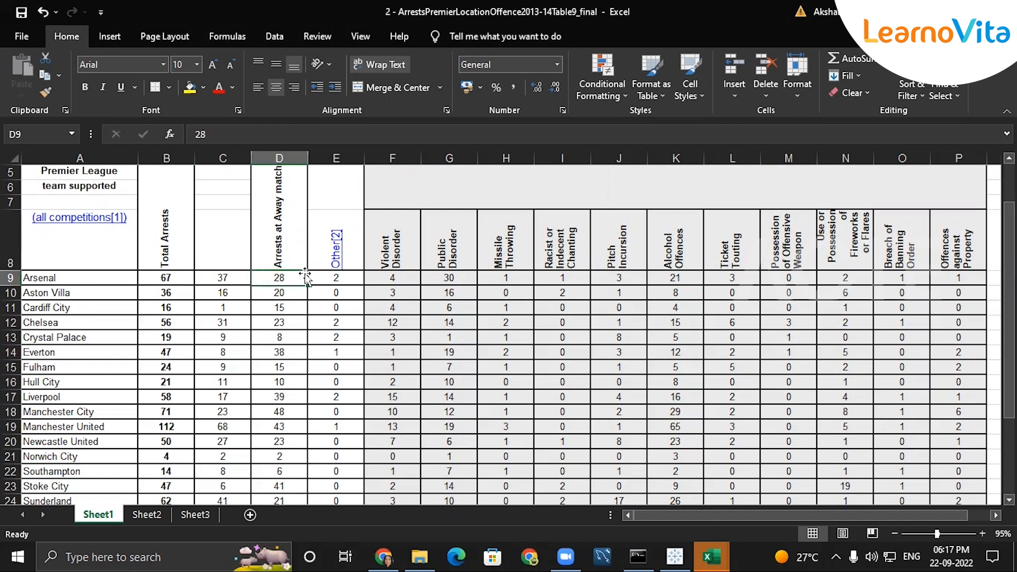
{"action": "left_click", "coordinate": [340, 276]}
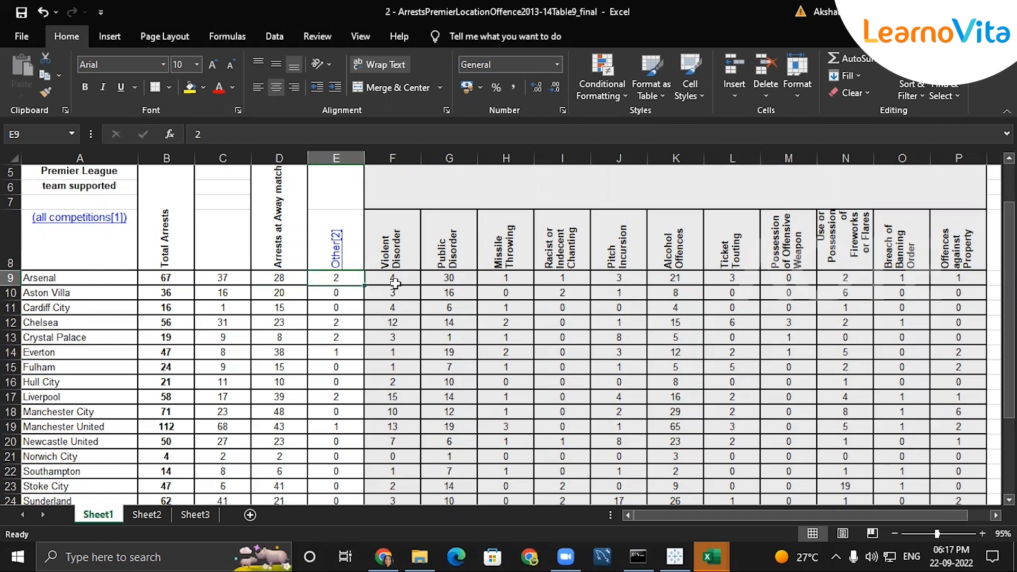
{"action": "left_click", "coordinate": [395, 282]}
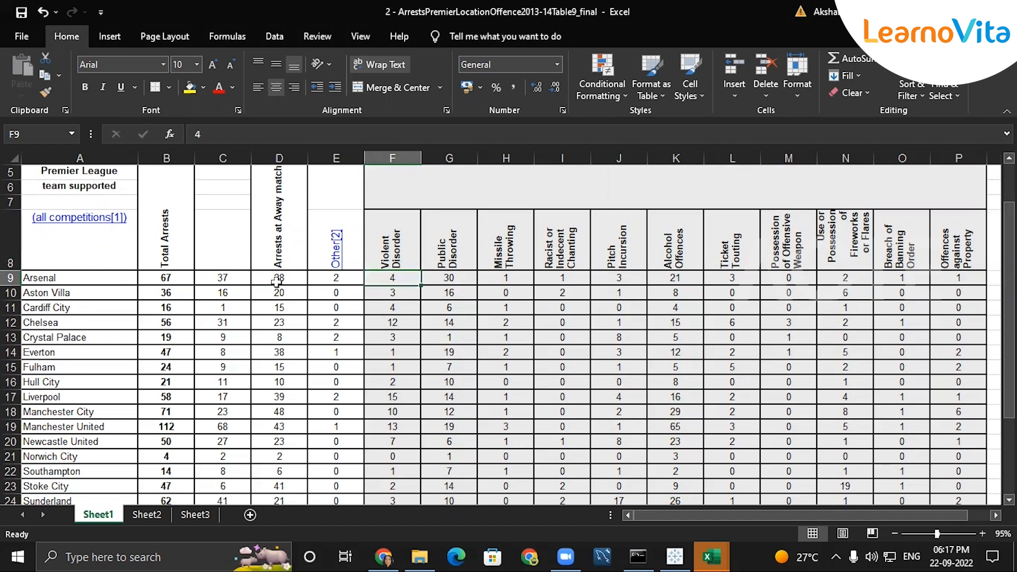
{"action": "left_click_drag", "start_coordinate": [224, 278], "coordinate": [326, 282]}
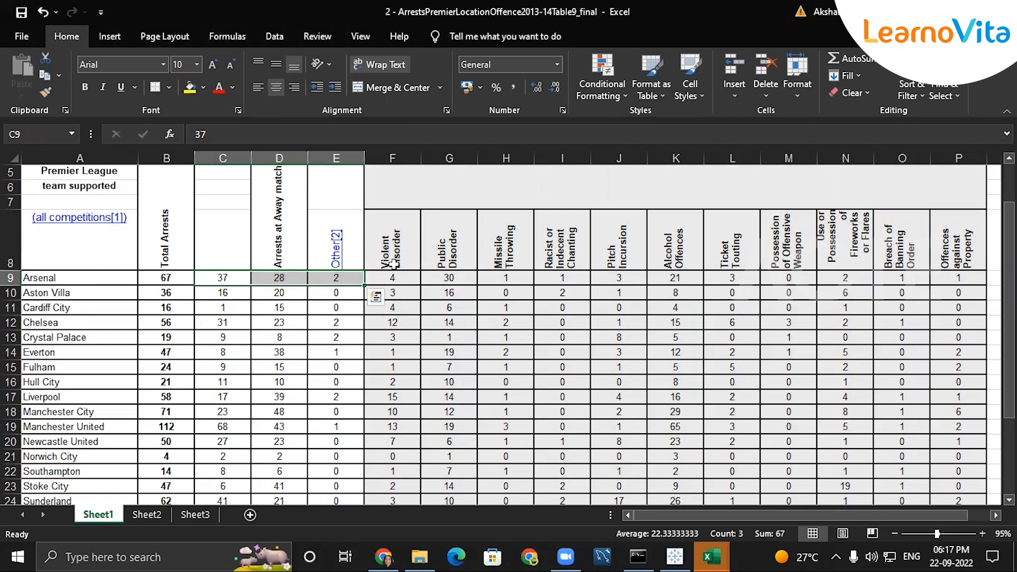
Step: Examine Arsenal's arrests by type of offence, from Violent Disorder to Offences against Property, selecting F9:P9 to check their sum
{"action": "left_click", "coordinate": [392, 276]}
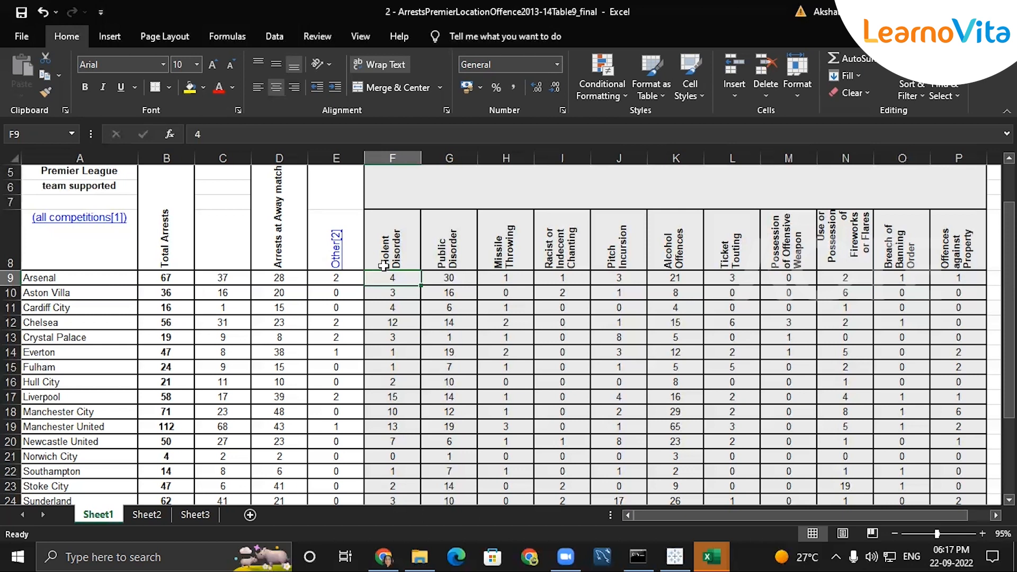
{"action": "left_click", "coordinate": [383, 267]}
{"action": "left_click", "coordinate": [388, 278]}
{"action": "left_click", "coordinate": [450, 266]}
{"action": "left_click", "coordinate": [449, 280]}
{"action": "left_click", "coordinate": [449, 263]}
{"action": "left_click", "coordinate": [448, 281]}
{"action": "left_click", "coordinate": [507, 253]}
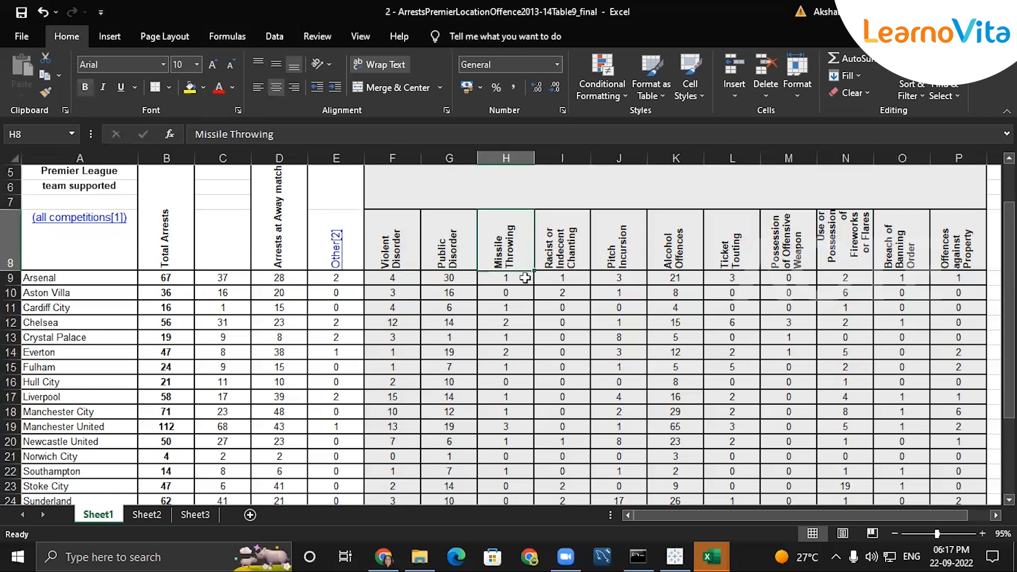
{"action": "left_click", "coordinate": [641, 280]}
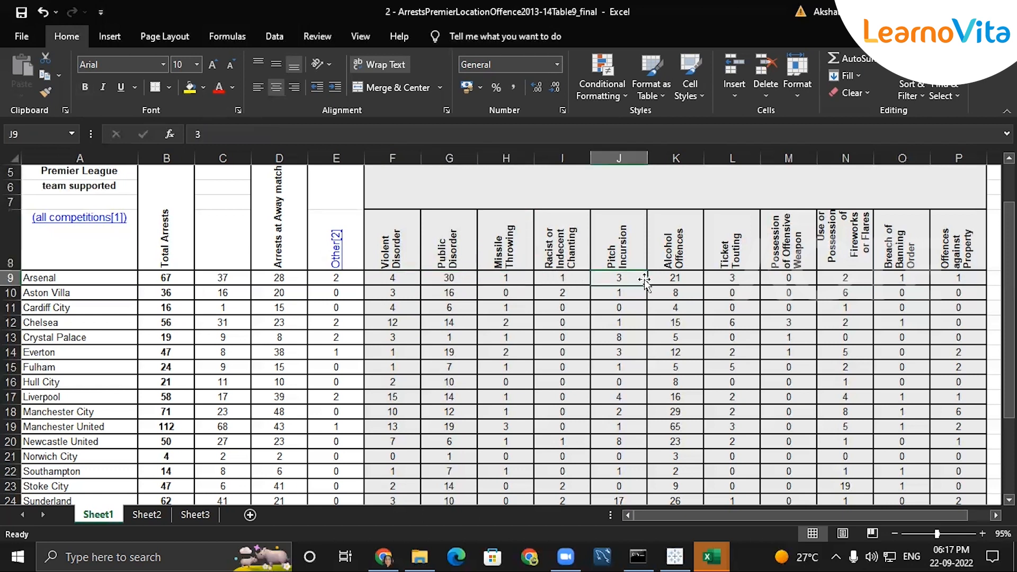
{"action": "left_click", "coordinate": [684, 279]}
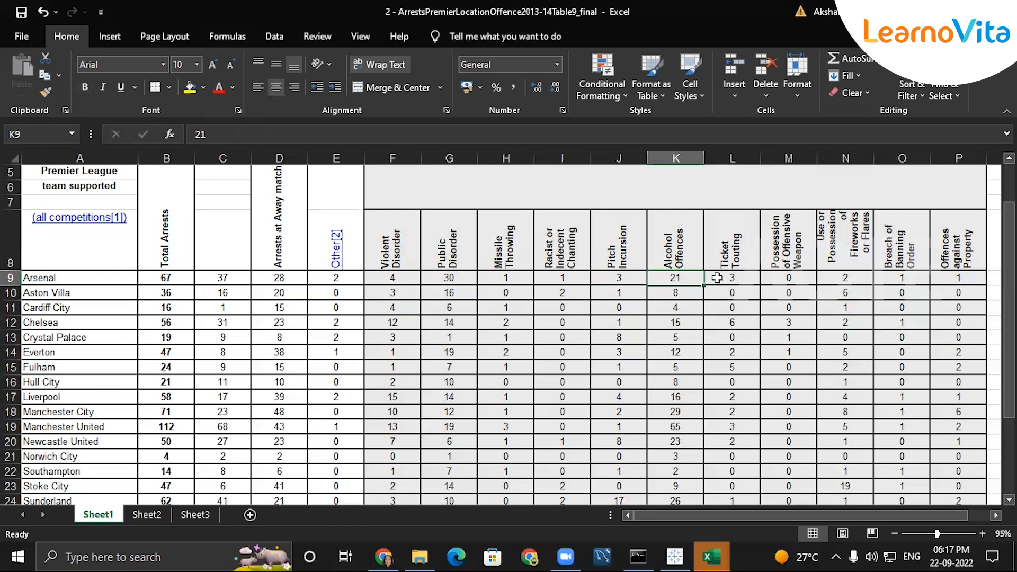
{"action": "left_click", "coordinate": [734, 277]}
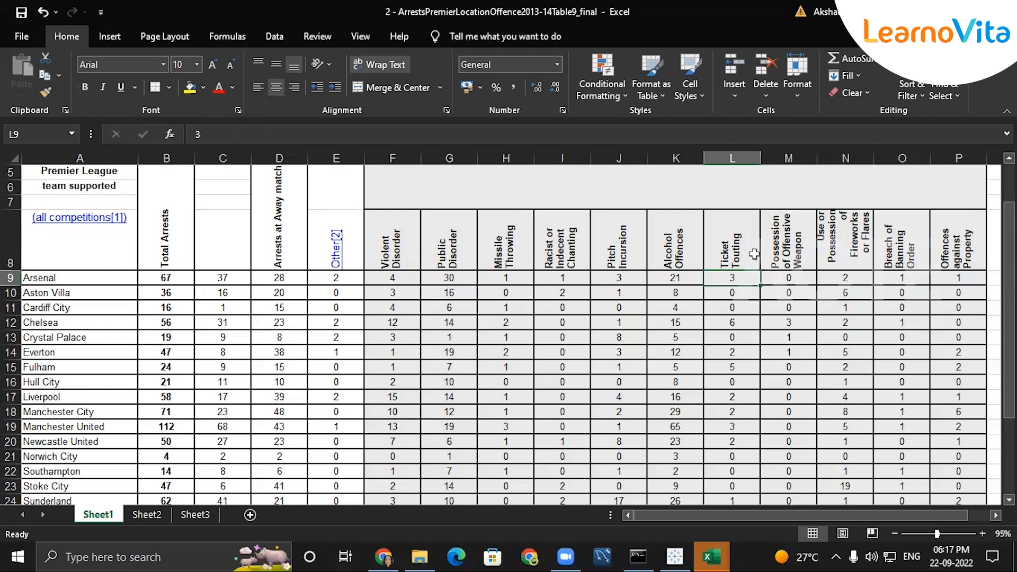
{"action": "left_click_drag", "start_coordinate": [393, 279], "coordinate": [958, 279]}
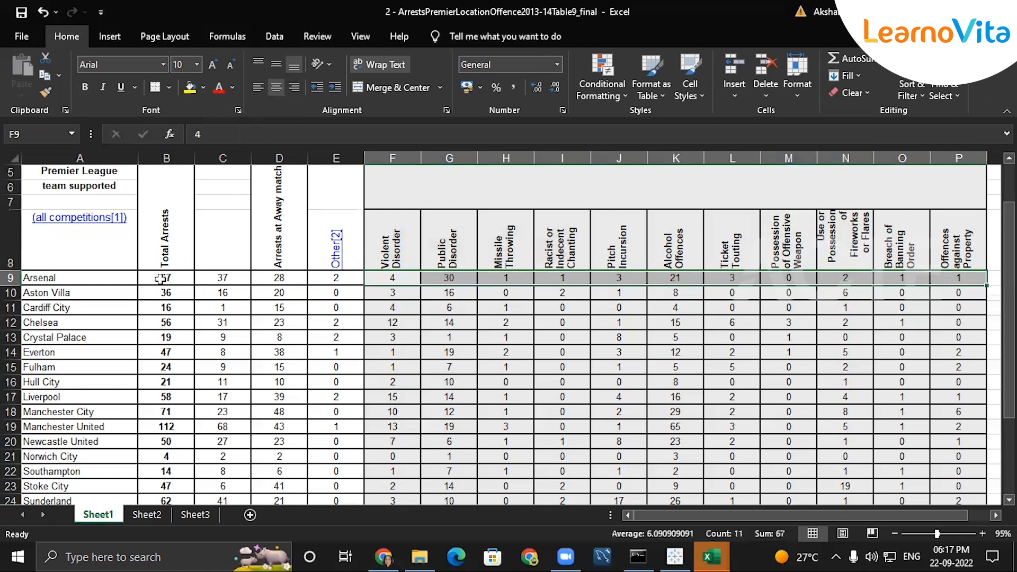
Step: Compare Arsenal's total arrests with both the match-location breakdown in C9:E9 and the offence breakdown in F9:P9
{"action": "left_click", "coordinate": [166, 278]}
{"action": "left_click", "coordinate": [392, 277]}
{"action": "scroll", "coordinate": [446, 400], "scroll_direction": "up", "scroll_amount": 2}
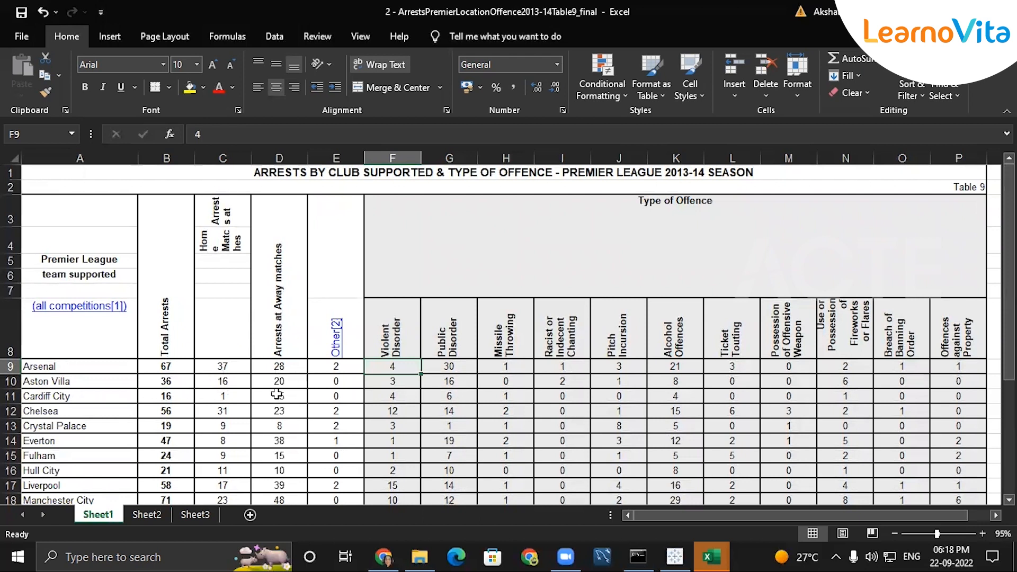
{"action": "left_click_drag", "start_coordinate": [214, 367], "coordinate": [330, 365]}
{"action": "left_click_drag", "start_coordinate": [398, 368], "coordinate": [953, 368]}
{"action": "left_click", "coordinate": [955, 368]}
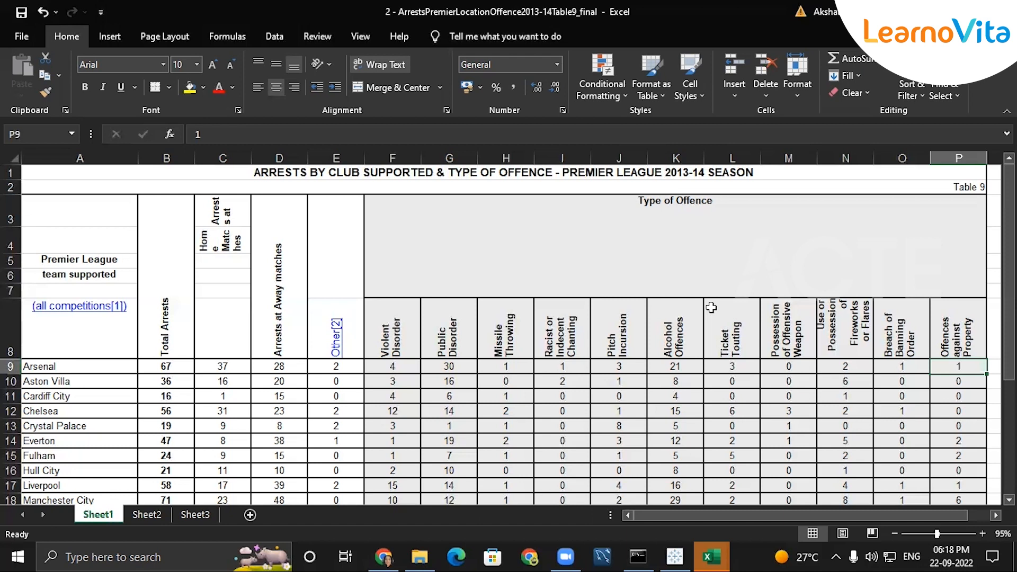
{"action": "mouse_move", "coordinate": [675, 556]}
{"action": "left_click", "coordinate": [658, 513]}
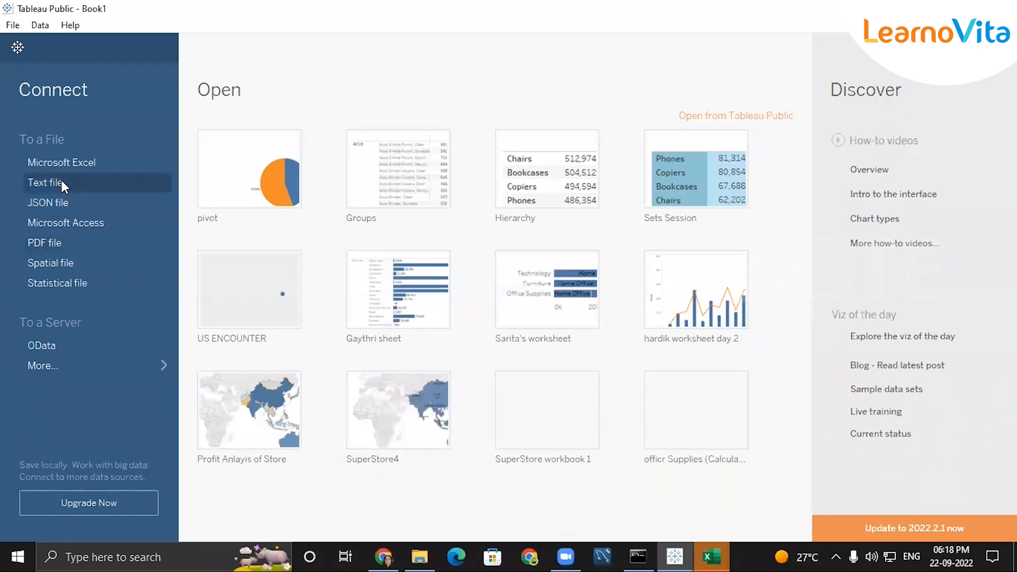
{"action": "left_click", "coordinate": [723, 551]}
{"action": "left_click", "coordinate": [752, 498]}
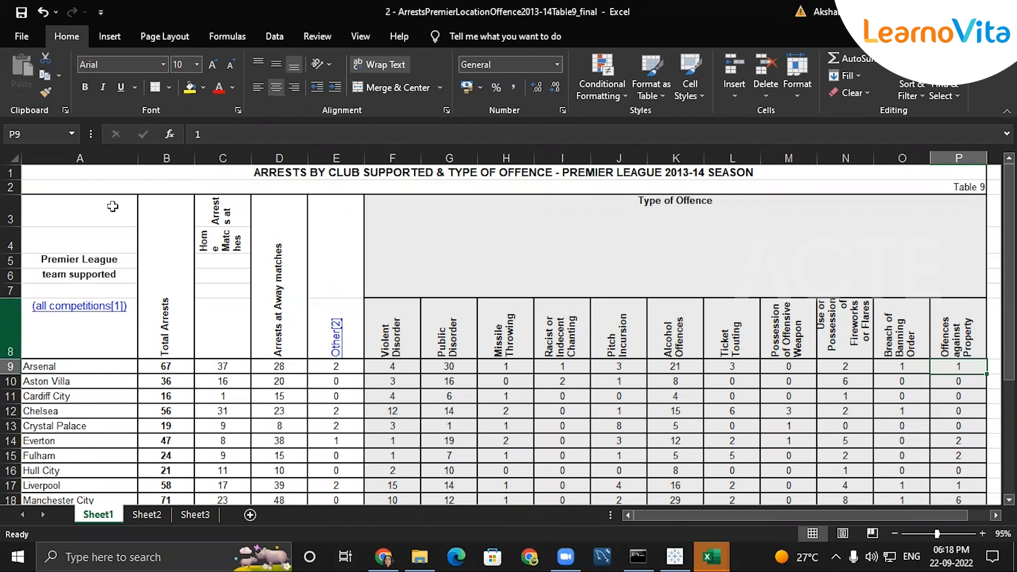
Step: Review the whole arrests worksheet from the title and headers down to the total row and footnotes
{"action": "scroll", "coordinate": [450, 397], "scroll_direction": "down", "scroll_amount": 20}
{"action": "scroll", "coordinate": [438, 404], "scroll_direction": "up", "scroll_amount": 20}
{"action": "scroll", "coordinate": [319, 416], "scroll_direction": "down", "scroll_amount": 4}
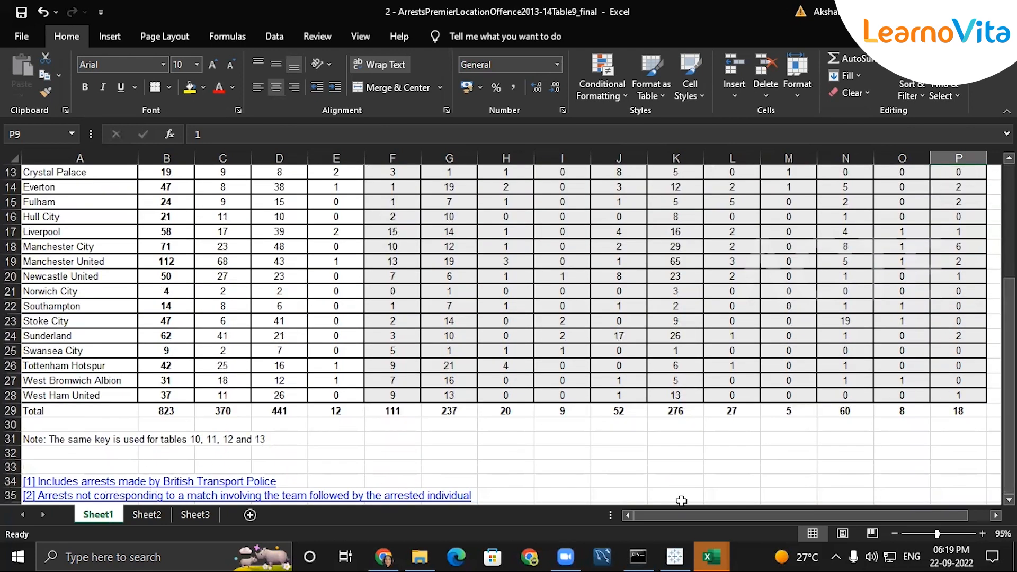
Step: Switch to Tableau Public, connect to the Excel workbook 2 - ArrestsPremierLocationOffence2013-14Table9_final, close it in Excel and dismiss the worksheet hint
{"action": "left_click", "coordinate": [675, 555]}
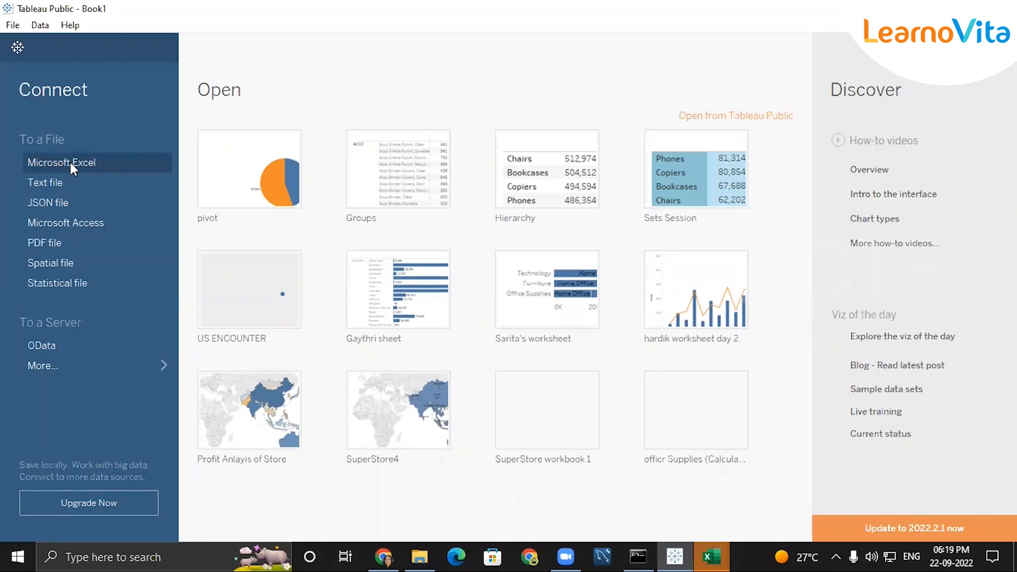
{"action": "left_click", "coordinate": [110, 161]}
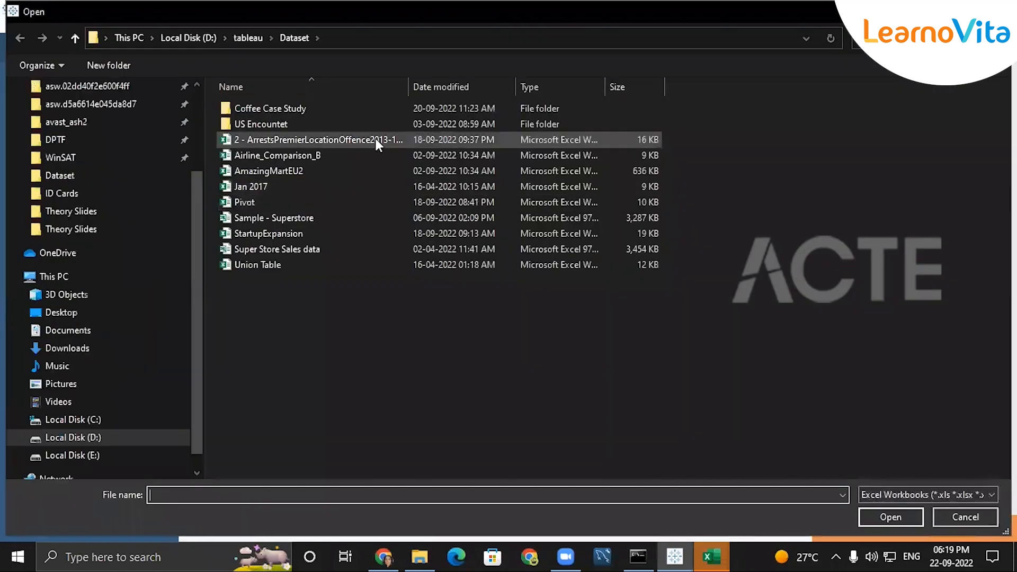
{"action": "left_click", "coordinate": [374, 138]}
{"action": "left_click", "coordinate": [880, 513]}
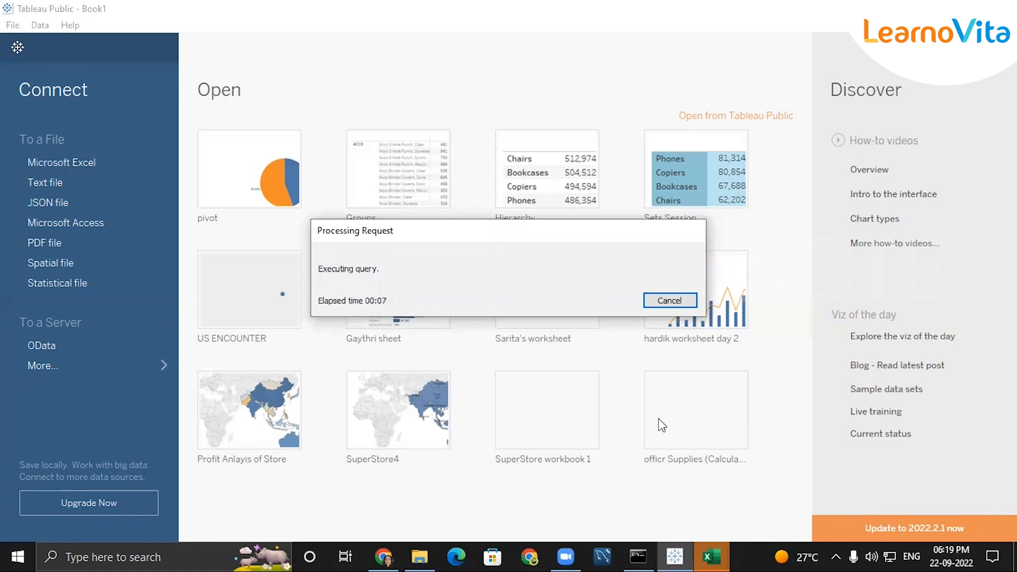
{"action": "left_click", "coordinate": [711, 556]}
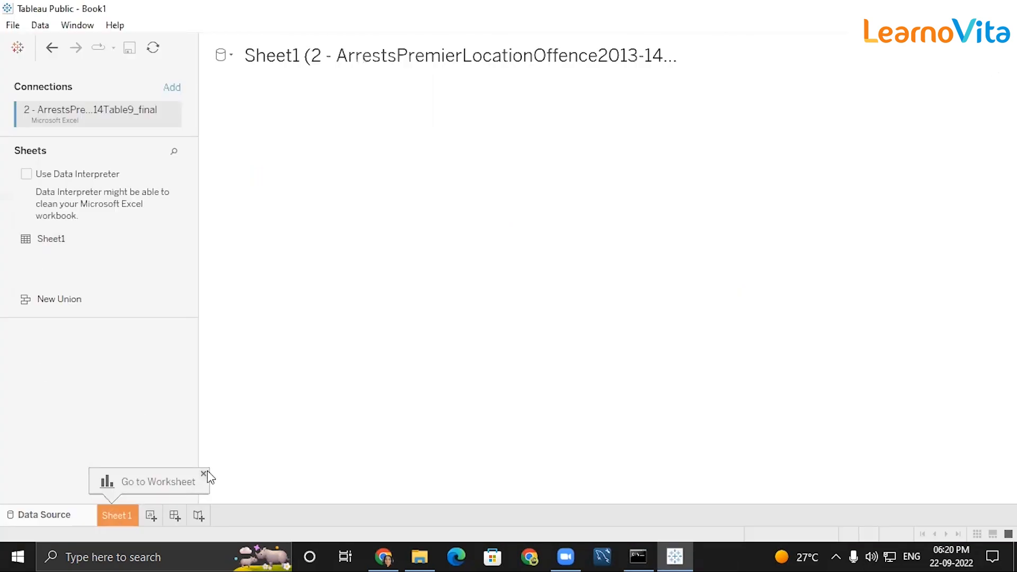
{"action": "left_click", "coordinate": [204, 474]}
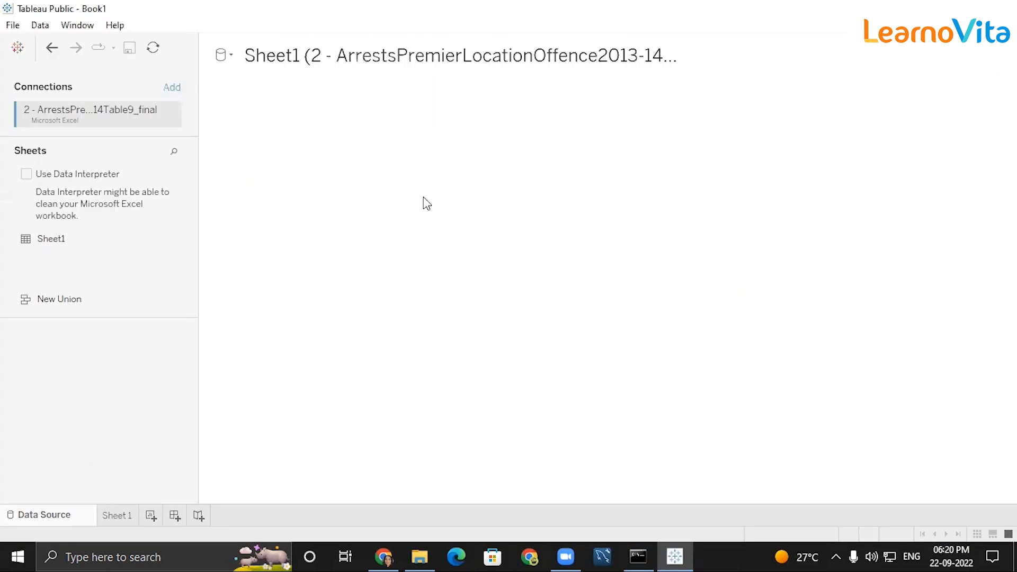
Step: Collapse the Sheet1 table details and examine the imported data preview from the title rows to the notes
{"action": "left_click_drag", "start_coordinate": [427, 204], "coordinate": [440, 195]}
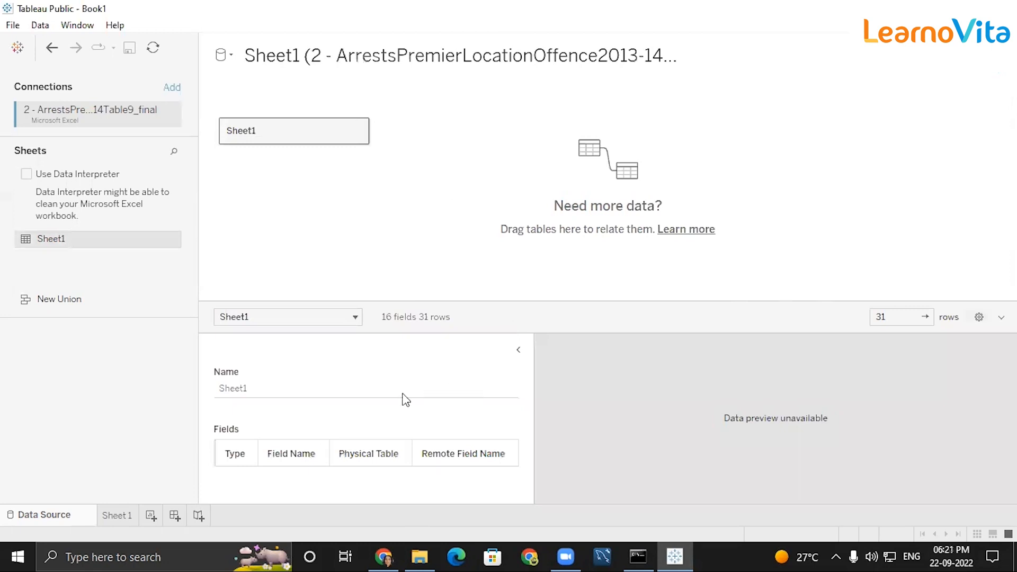
{"action": "left_click", "coordinate": [519, 350]}
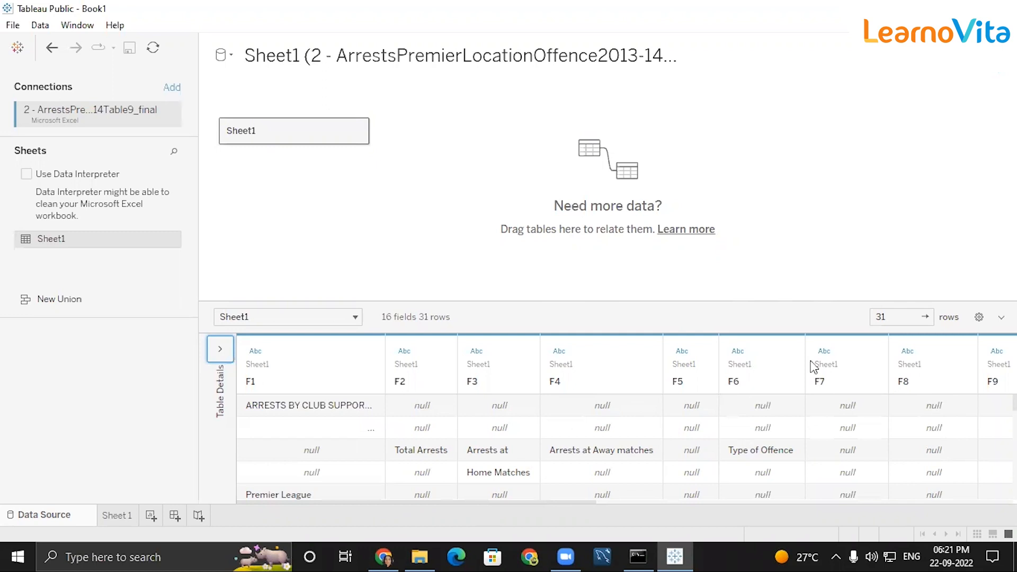
{"action": "scroll", "coordinate": [924, 384], "scroll_direction": "down", "scroll_amount": 10}
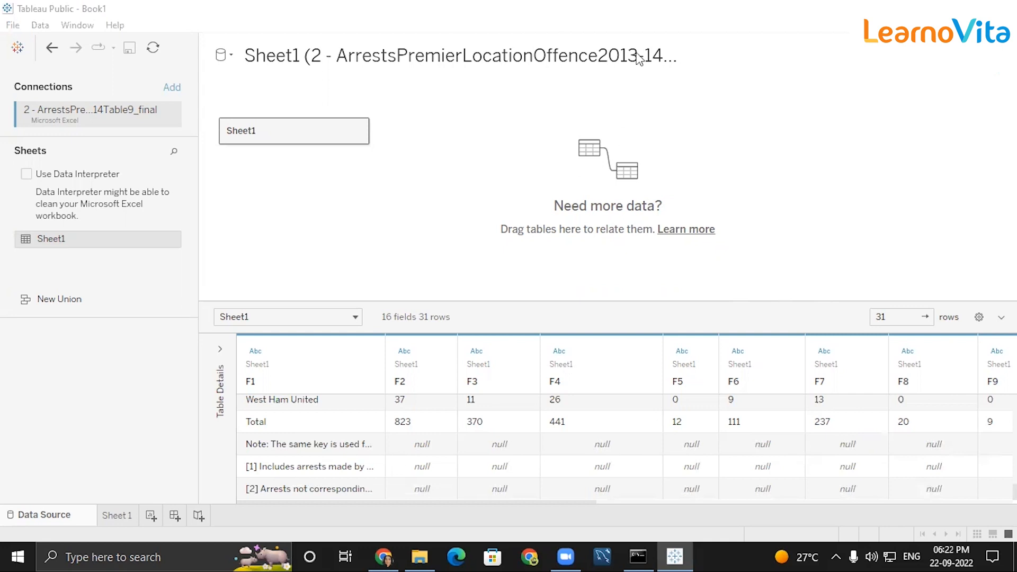
{"action": "scroll", "coordinate": [539, 485], "scroll_direction": "up", "scroll_amount": 10}
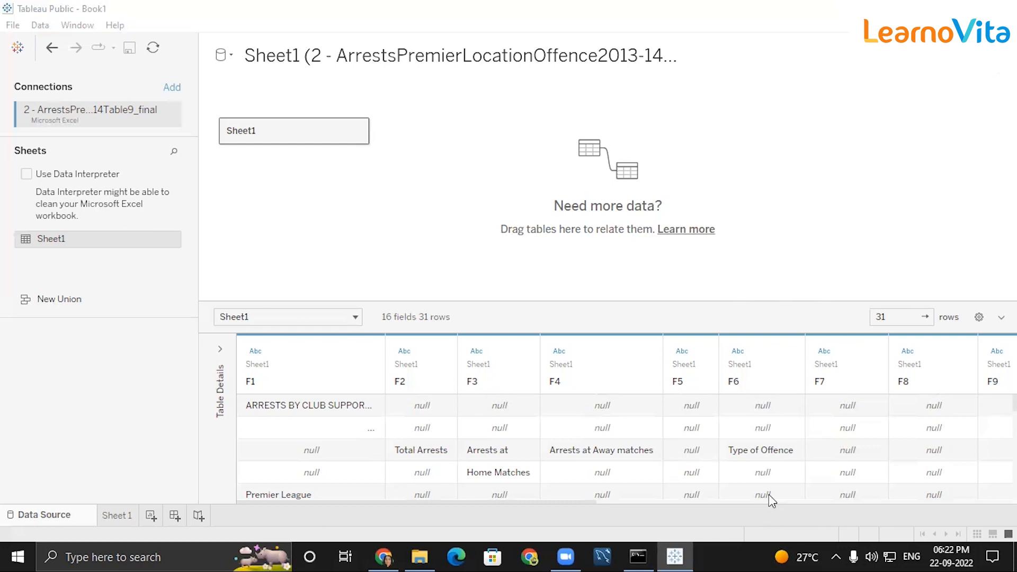
{"action": "scroll", "coordinate": [295, 428], "scroll_direction": "down", "scroll_amount": 10}
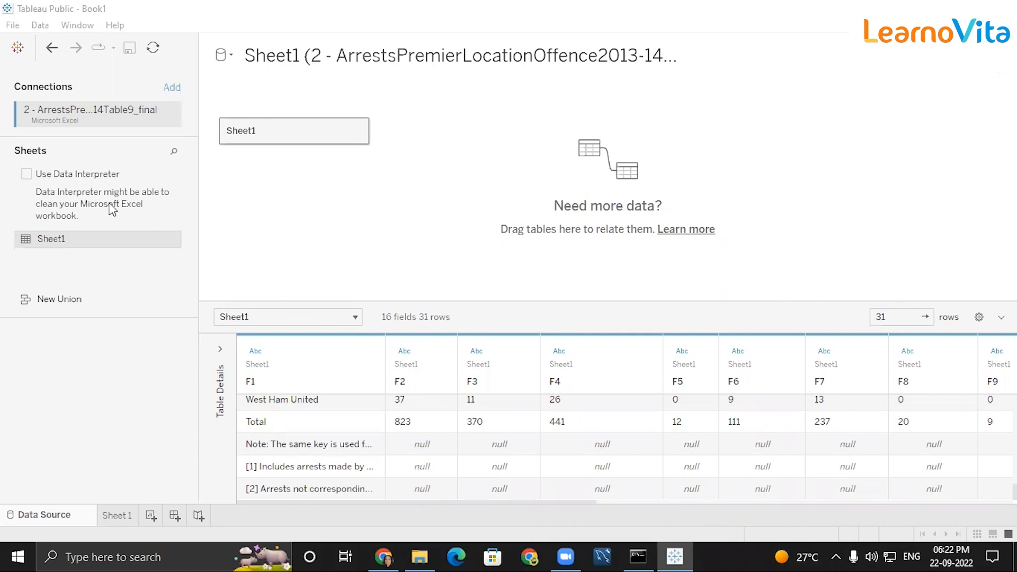
Step: Clean Sheet1 with the Data Interpreter and check the cleaned headers and rows down to the Total row
{"action": "left_click", "coordinate": [27, 174]}
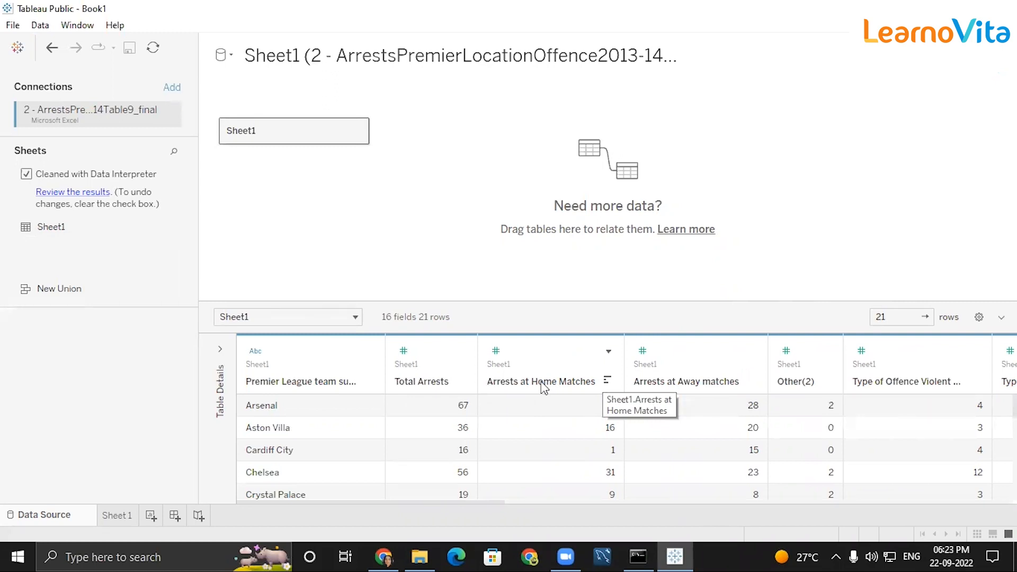
{"action": "scroll", "coordinate": [880, 442], "scroll_direction": "down", "scroll_amount": 5}
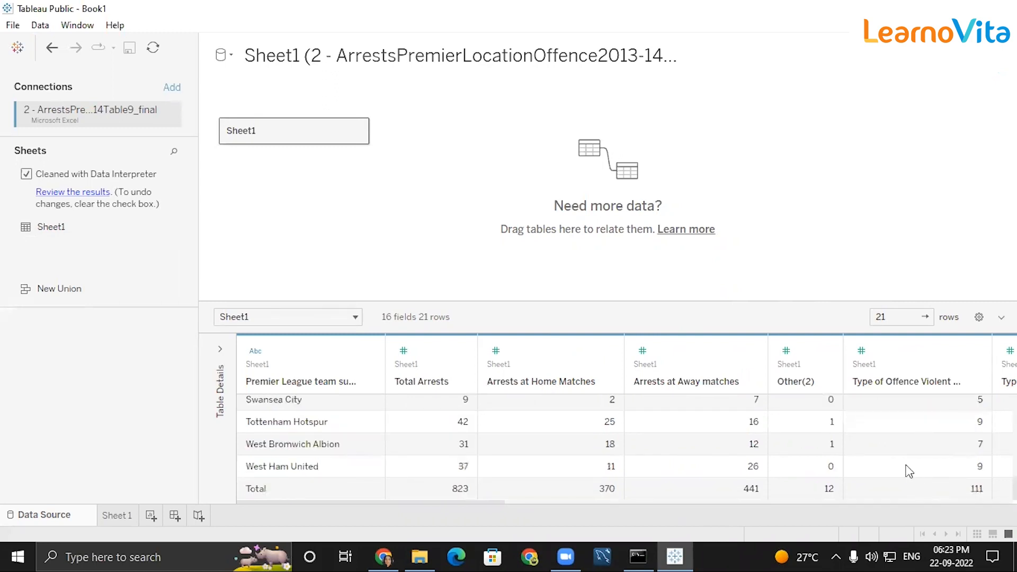
{"action": "scroll", "coordinate": [646, 411], "scroll_direction": "up", "scroll_amount": 5}
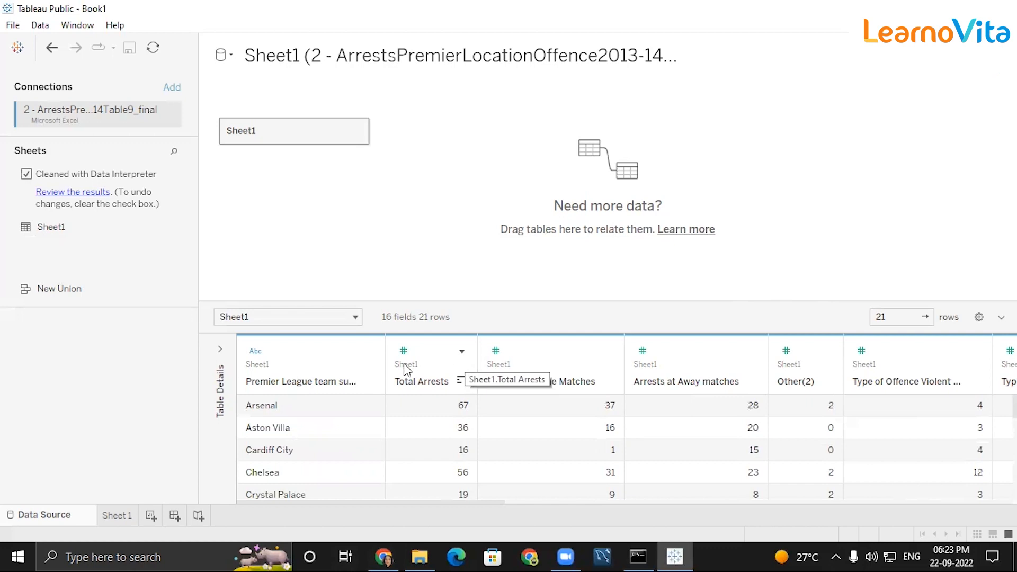
{"action": "scroll", "coordinate": [583, 442], "scroll_direction": "down", "scroll_amount": 5}
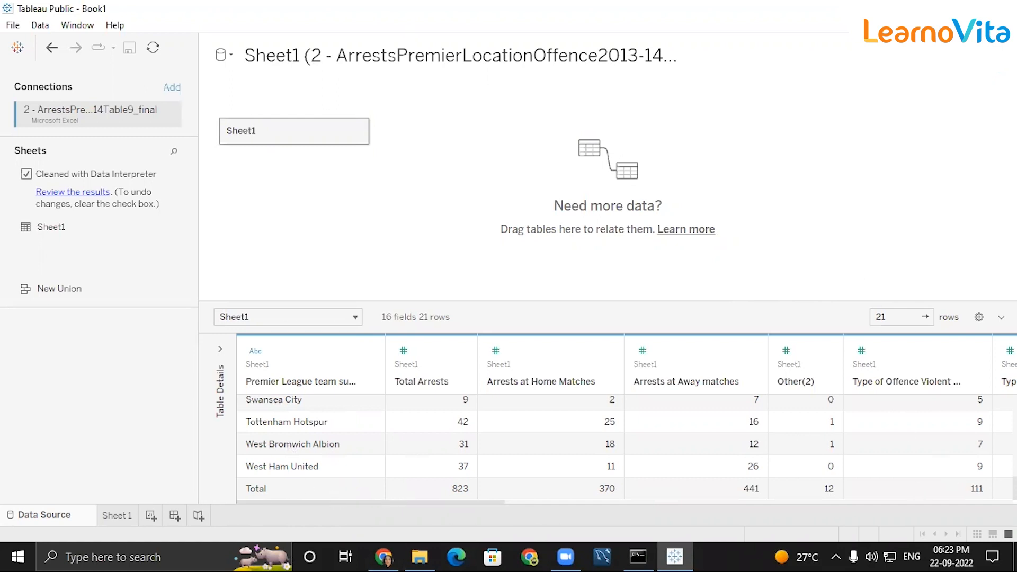
Step: Add a data source filter on Premier League team supported (all competitions(1)) that excludes Total, and apply it
{"action": "left_click", "coordinate": [989, 84]}
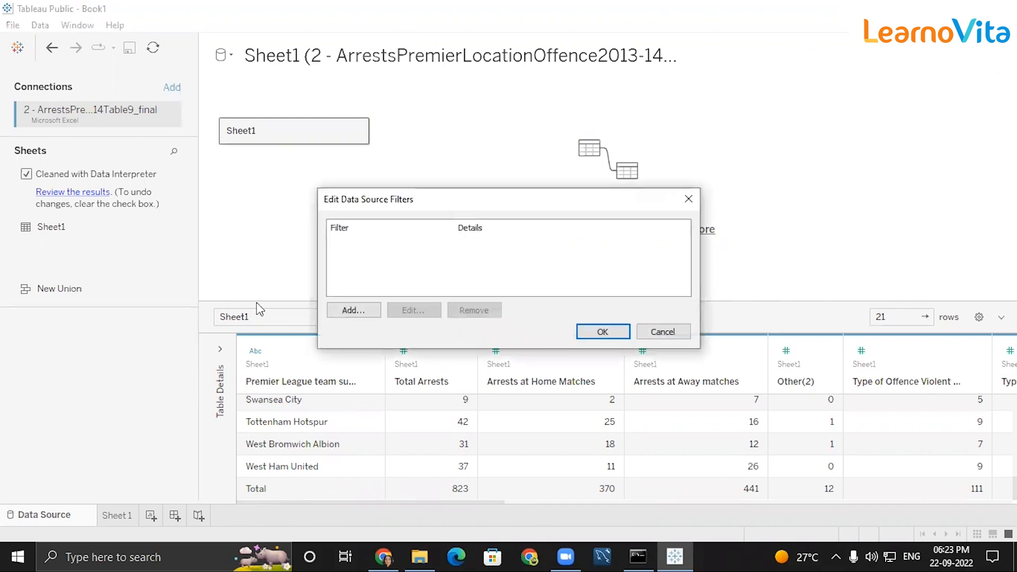
{"action": "left_click", "coordinate": [342, 312]}
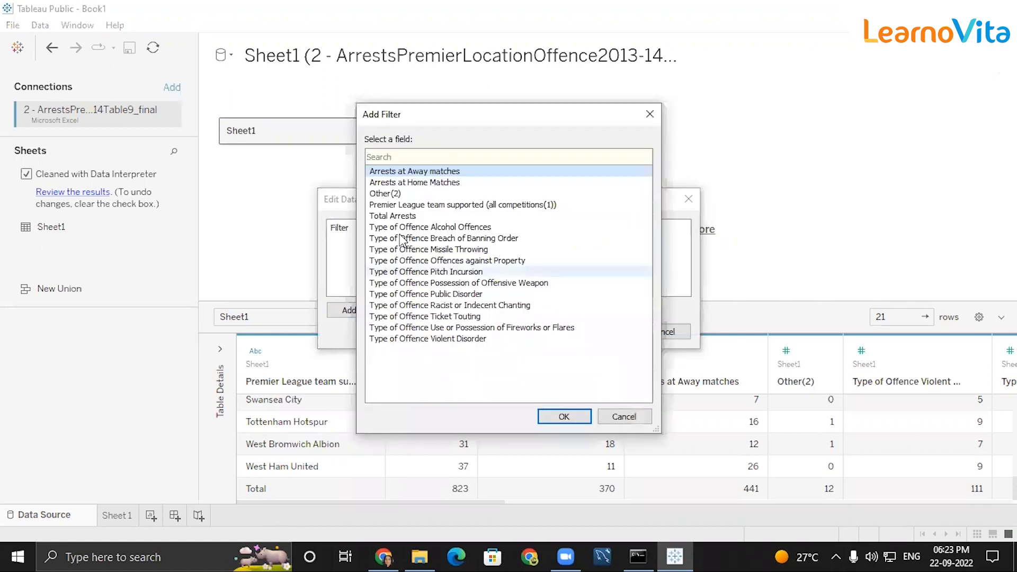
{"action": "left_click", "coordinate": [429, 207]}
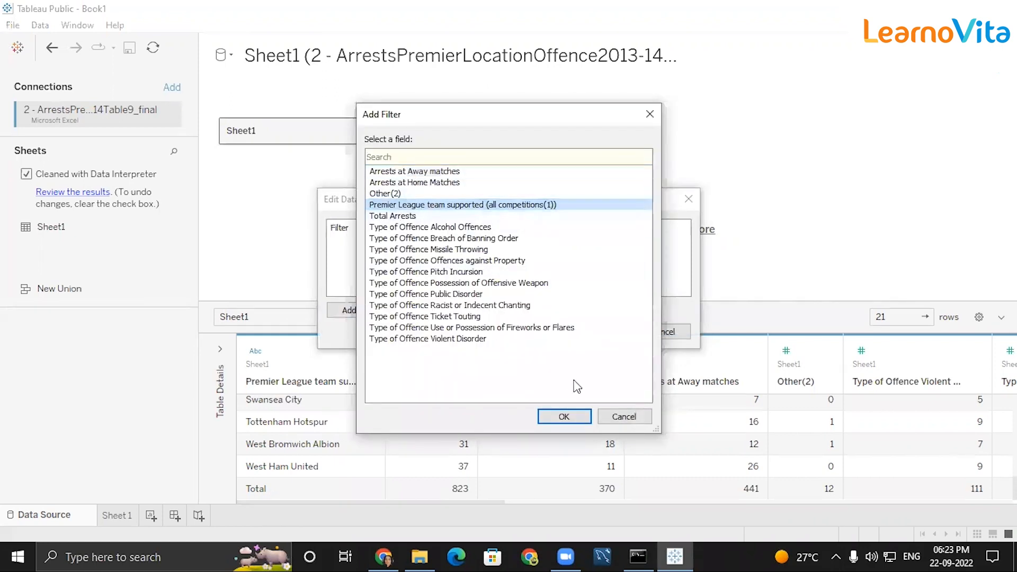
{"action": "left_click", "coordinate": [562, 417]}
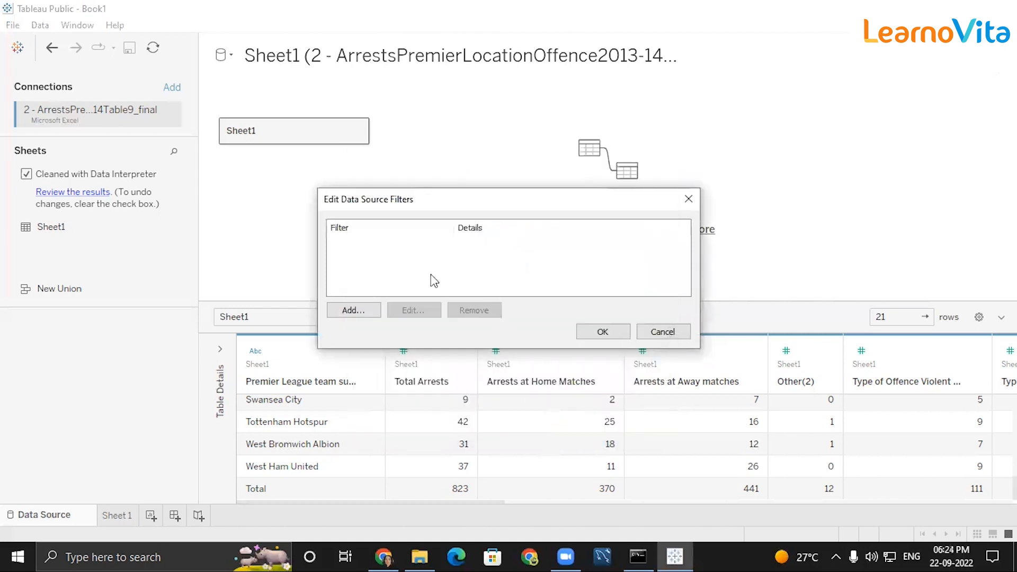
{"action": "scroll", "coordinate": [397, 288], "scroll_direction": "down", "scroll_amount": 4}
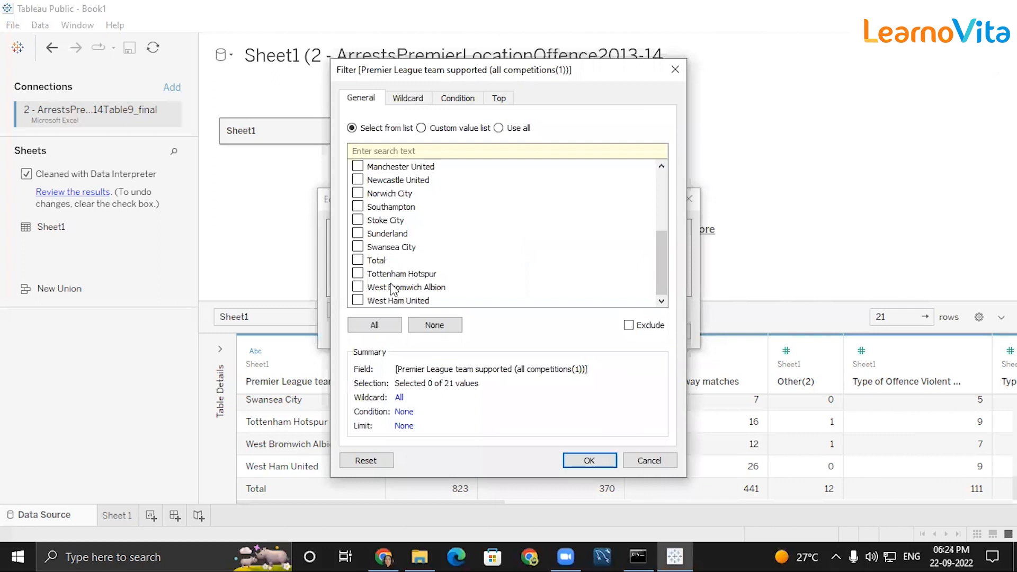
{"action": "left_click", "coordinate": [369, 262]}
{"action": "left_click", "coordinate": [628, 325]}
{"action": "left_click", "coordinate": [578, 464]}
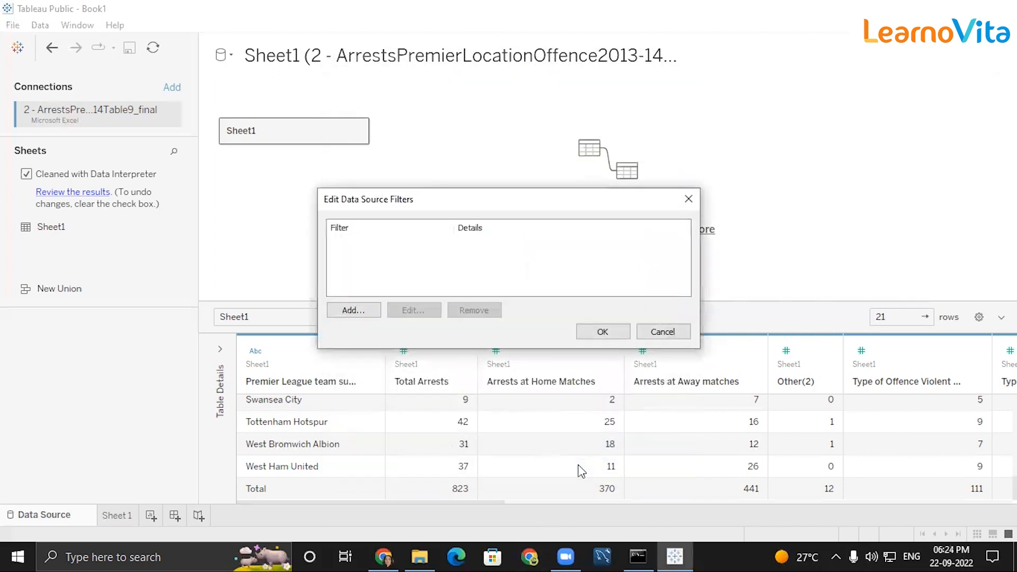
{"action": "left_click", "coordinate": [601, 331]}
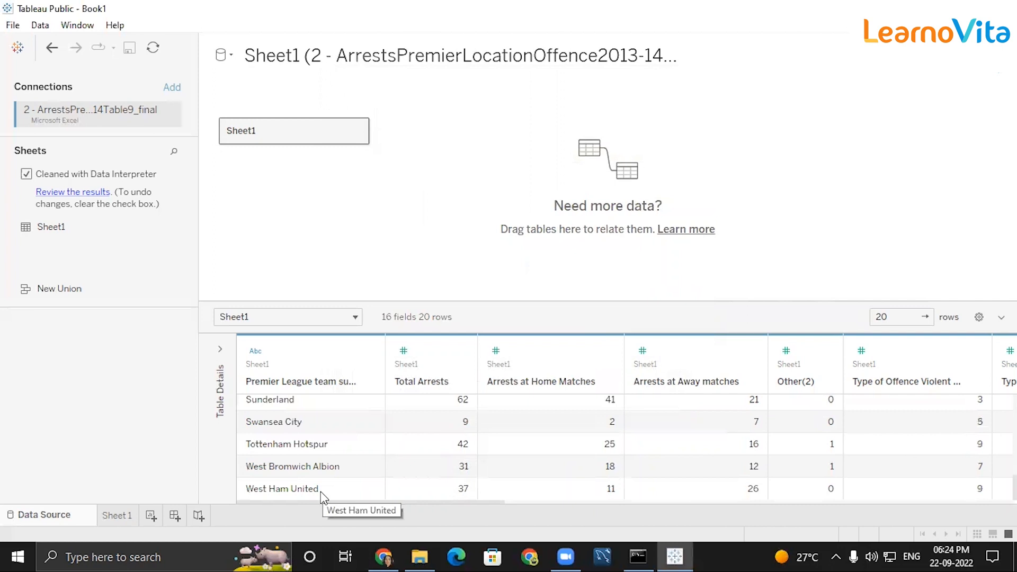
{"action": "left_click", "coordinate": [978, 80]}
{"action": "left_click", "coordinate": [469, 243]}
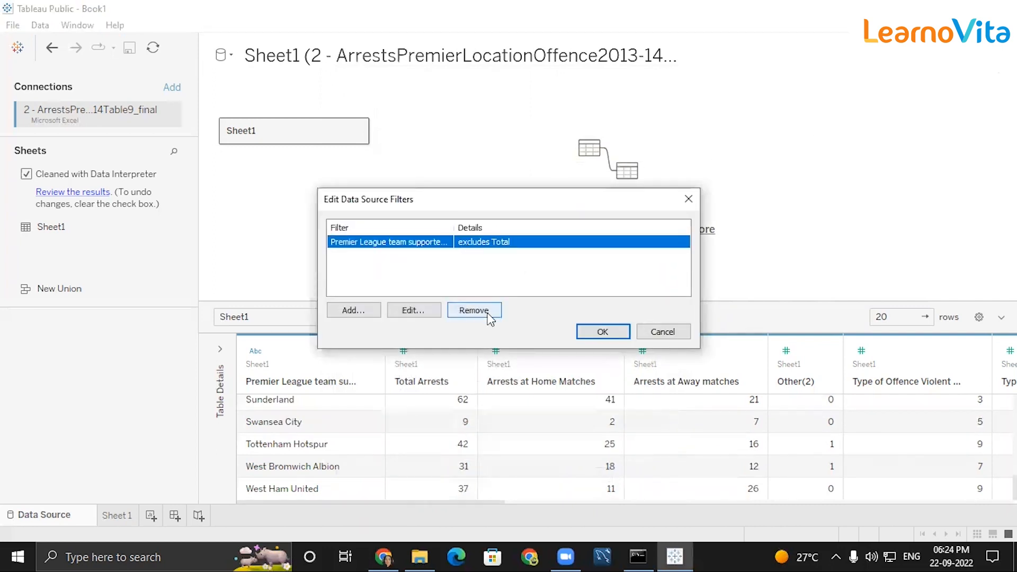
{"action": "left_click", "coordinate": [462, 310]}
{"action": "left_click", "coordinate": [689, 201]}
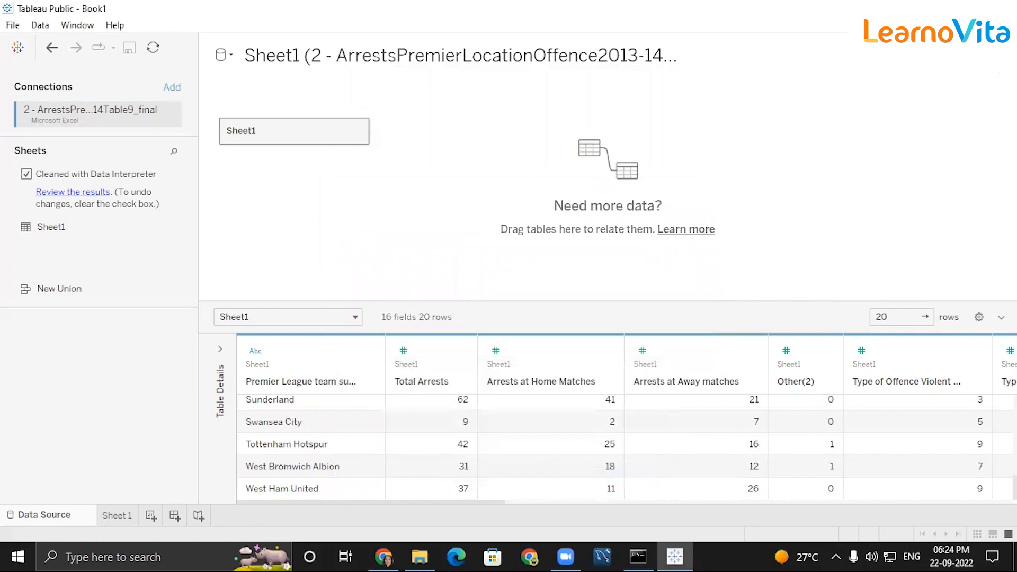
Step: Remove the data source filter that excludes Total, apply the removal and check the last rows of the preview
{"action": "left_click", "coordinate": [994, 81]}
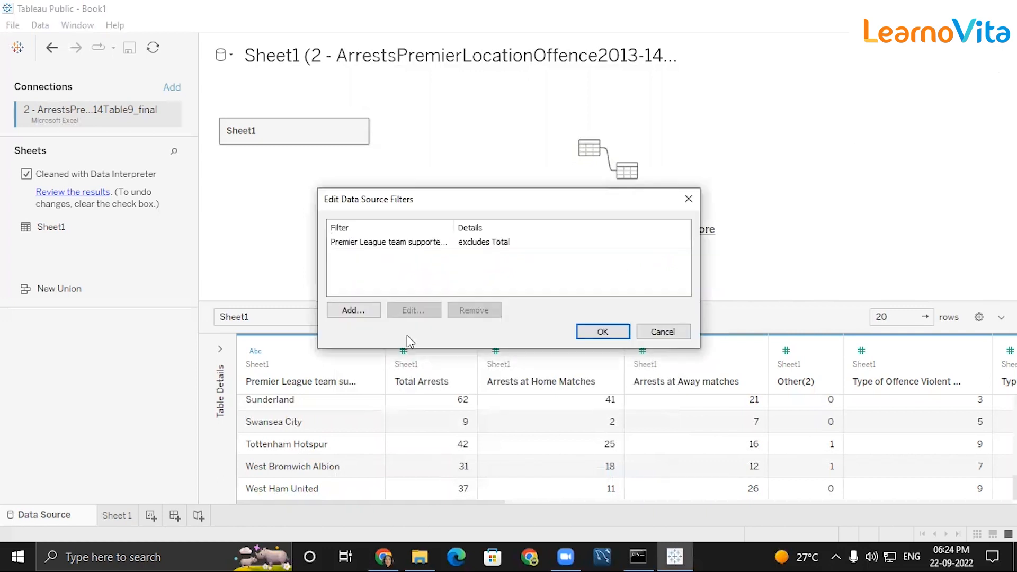
{"action": "left_click", "coordinate": [445, 242]}
{"action": "left_click", "coordinate": [474, 310]}
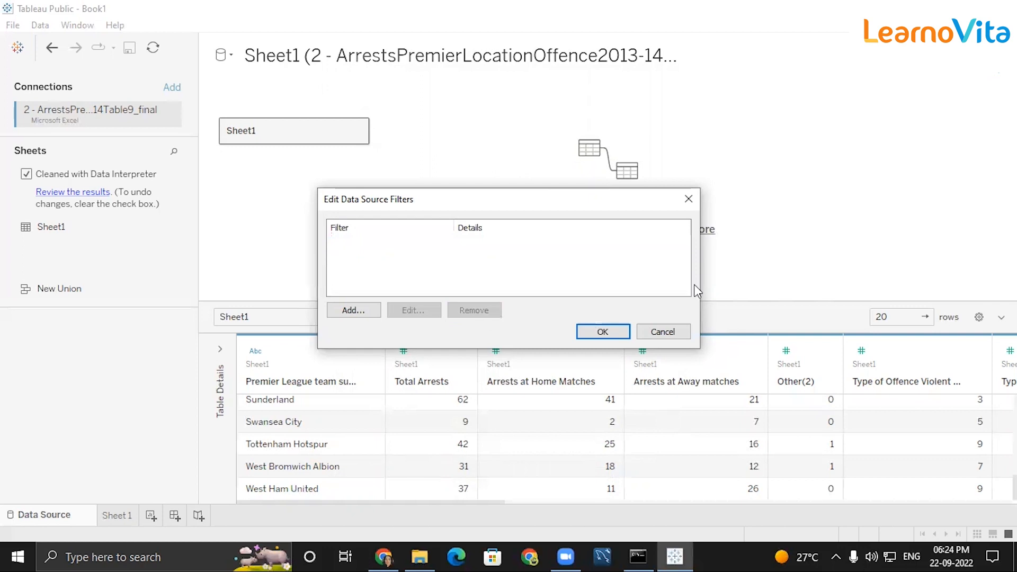
{"action": "left_click", "coordinate": [604, 331]}
{"action": "left_click", "coordinate": [993, 80]}
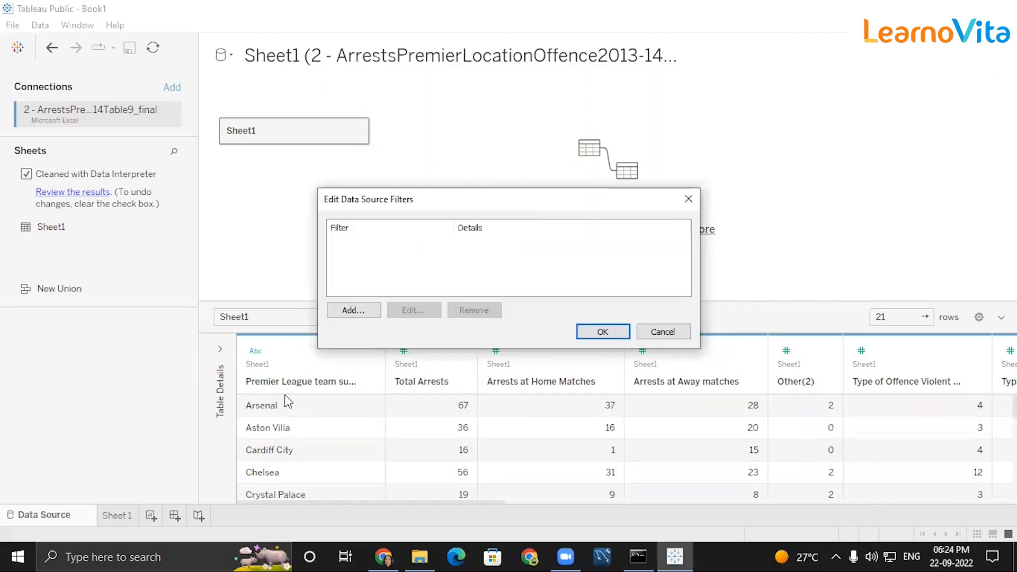
{"action": "left_click", "coordinate": [676, 335]}
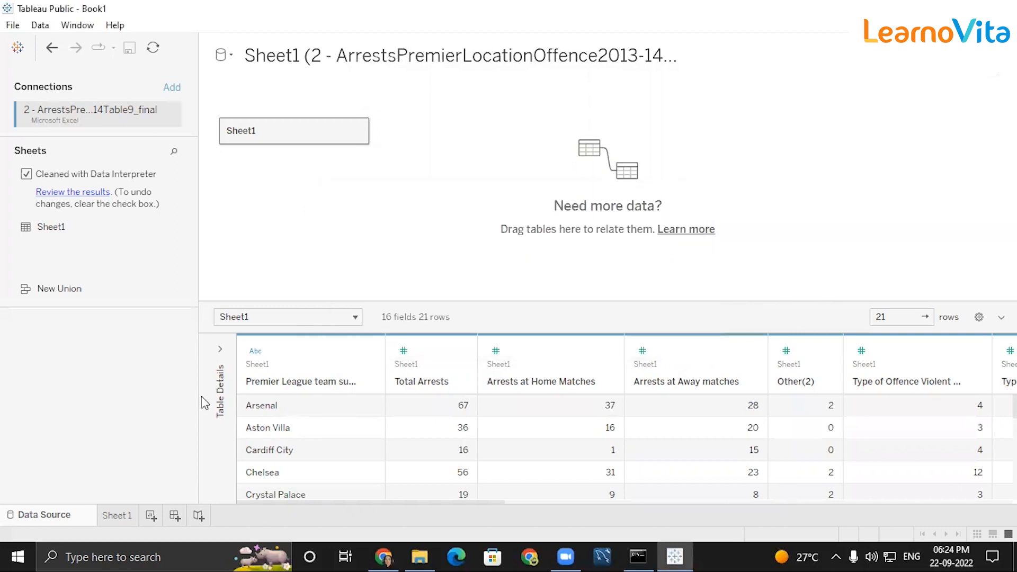
{"action": "scroll", "coordinate": [329, 444], "scroll_direction": "down", "scroll_amount": 5}
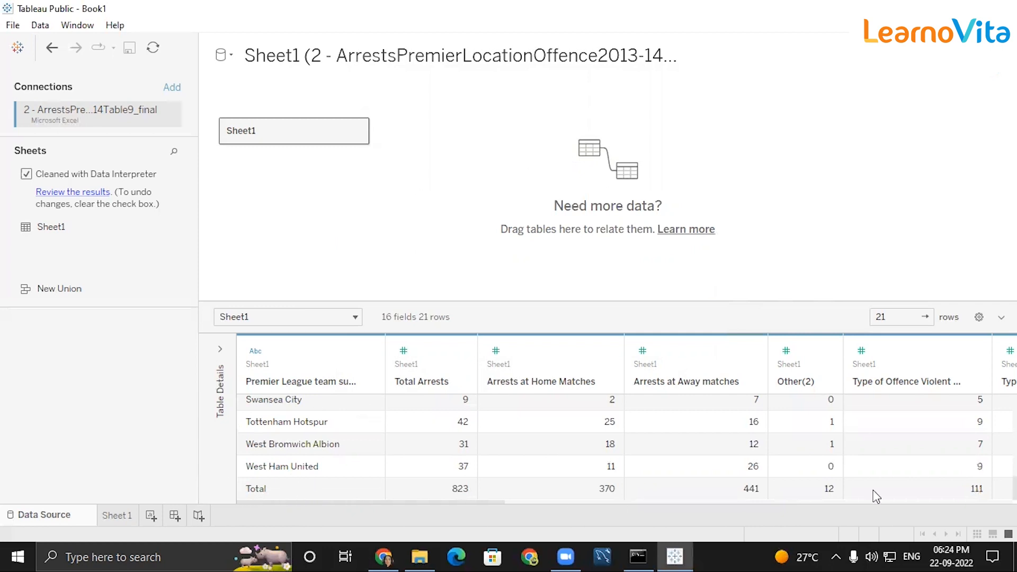
Step: Filter the data source to exclude Total from Premier League team supported (all competitions(1)) and check the last rows of the preview
{"action": "left_click", "coordinate": [991, 80]}
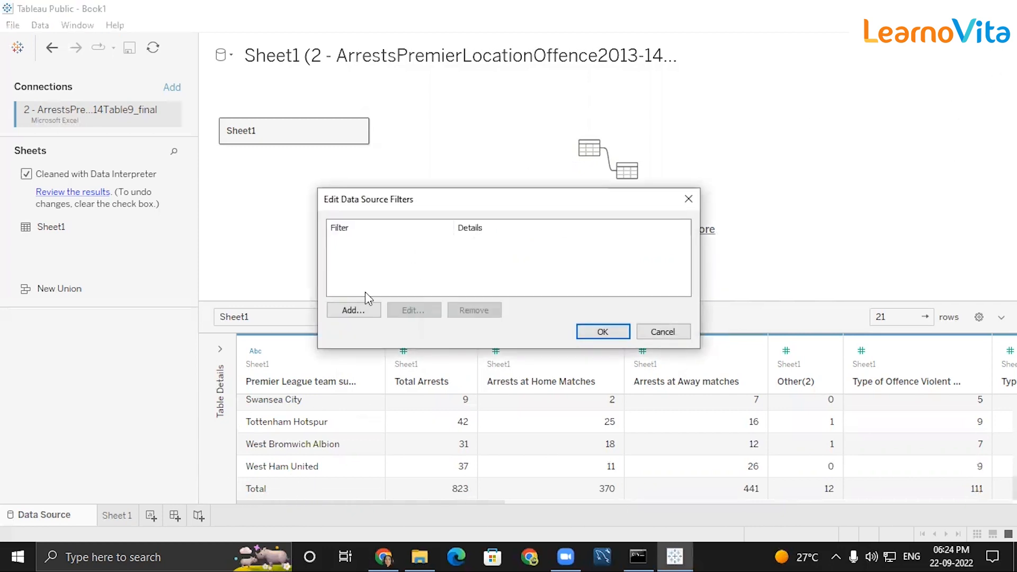
{"action": "left_click", "coordinate": [351, 310]}
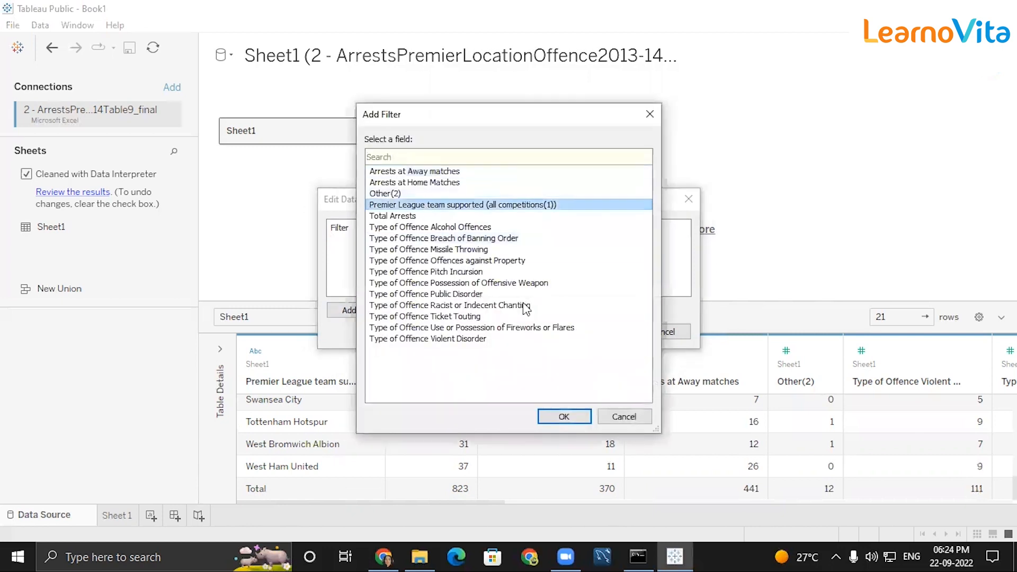
{"action": "left_click", "coordinate": [563, 416]}
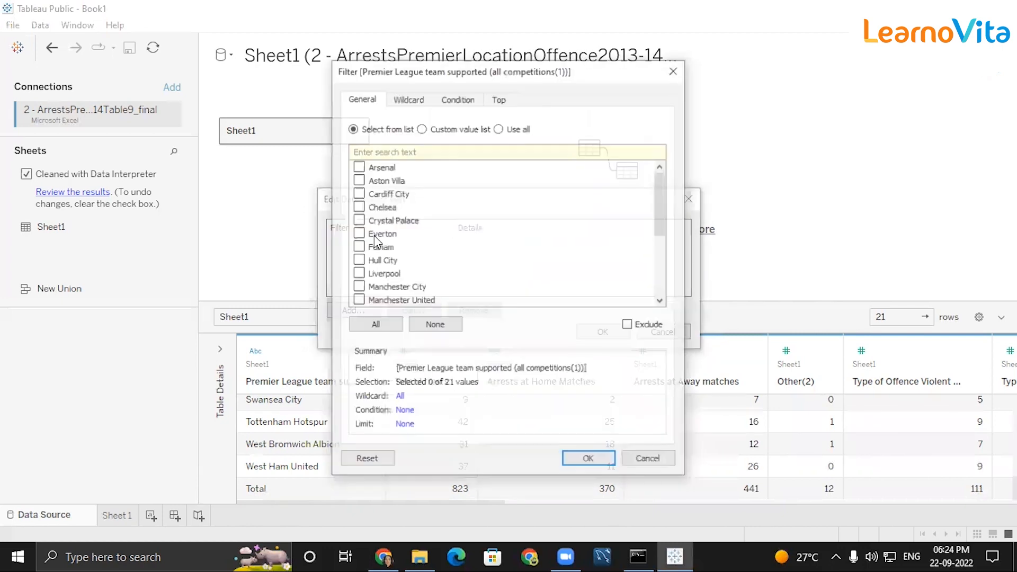
{"action": "scroll", "coordinate": [368, 273], "scroll_direction": "down", "scroll_amount": 4}
{"action": "left_click", "coordinate": [358, 260]}
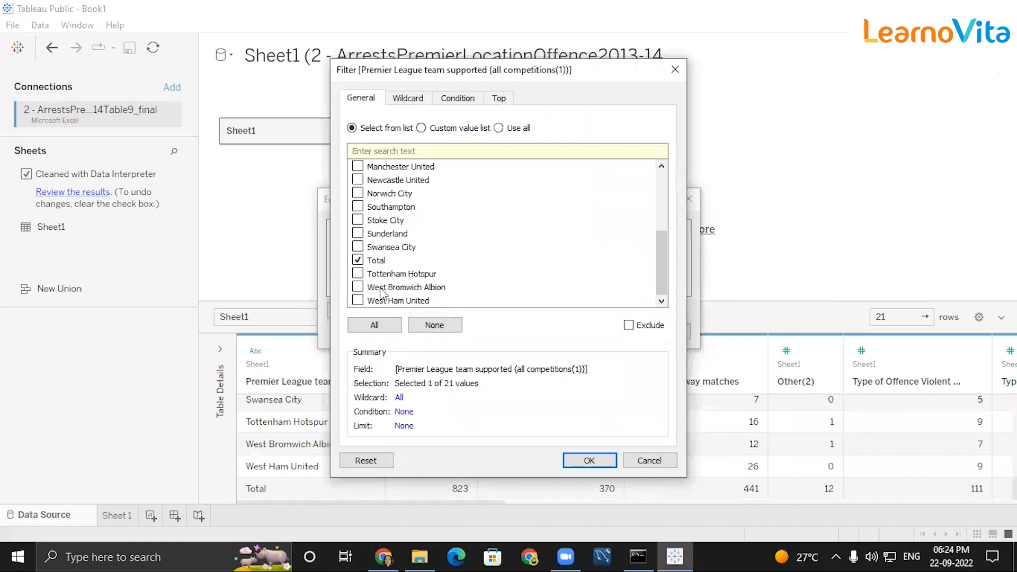
{"action": "left_click", "coordinate": [629, 325]}
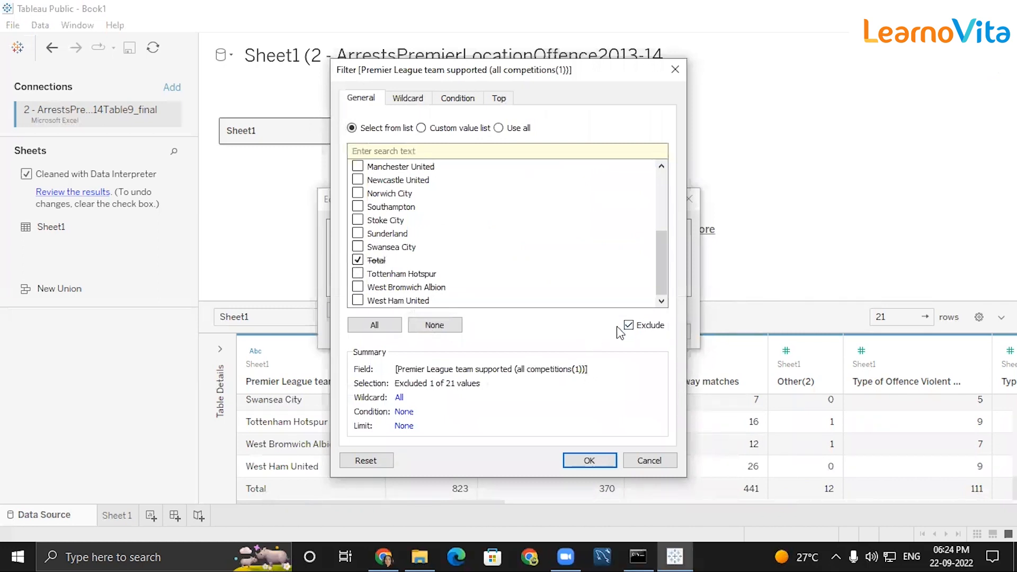
{"action": "left_click", "coordinate": [590, 461]}
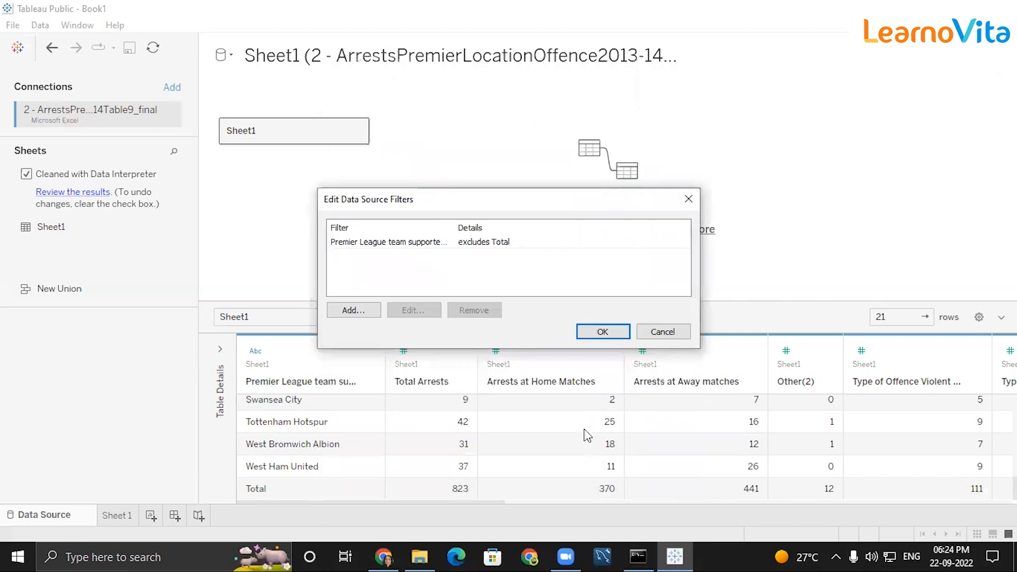
{"action": "left_click", "coordinate": [604, 332]}
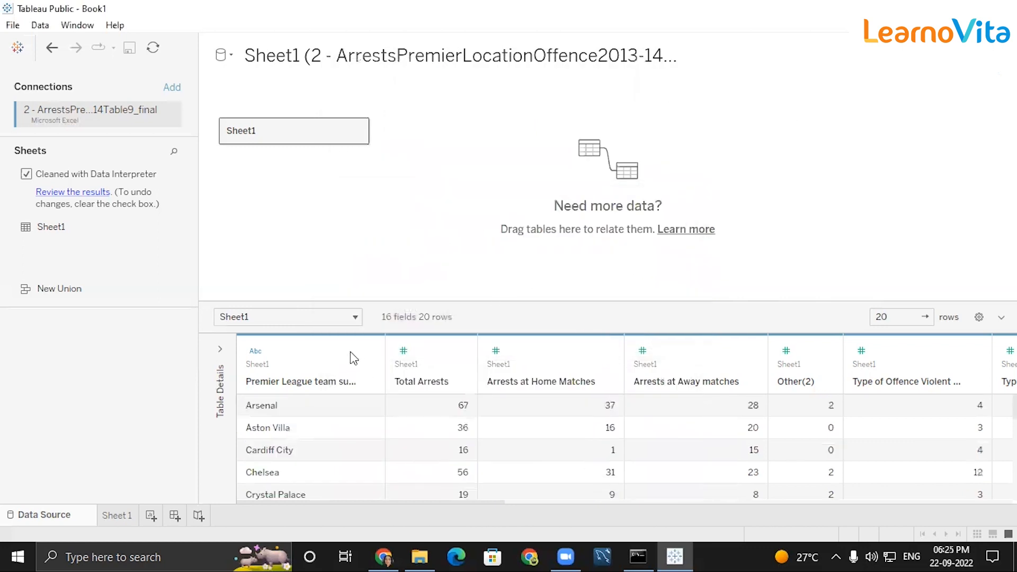
{"action": "scroll", "coordinate": [286, 437], "scroll_direction": "down", "scroll_amount": 5}
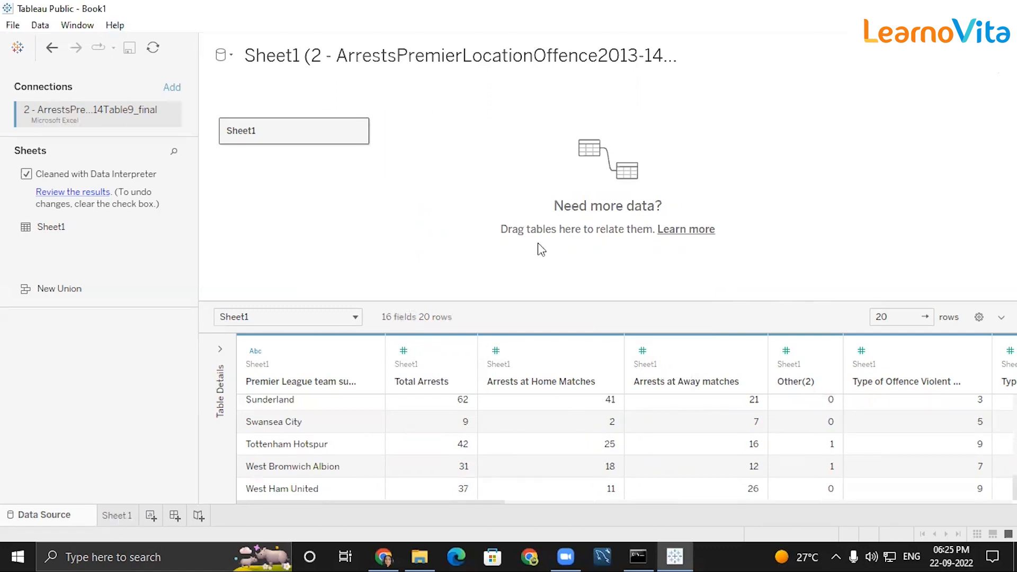
Step: Open the Sheet 1 worksheet and annotate the screen with "1) Find the top 5 teams based on no of public disorder"
{"action": "left_click", "coordinate": [117, 515]}
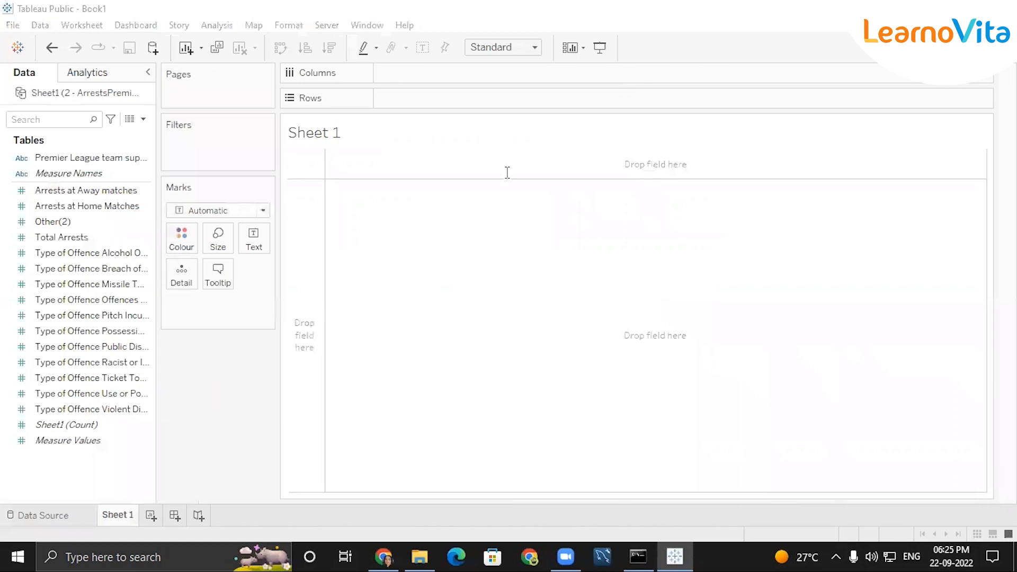
{"action": "left_click", "coordinate": [581, 196]}
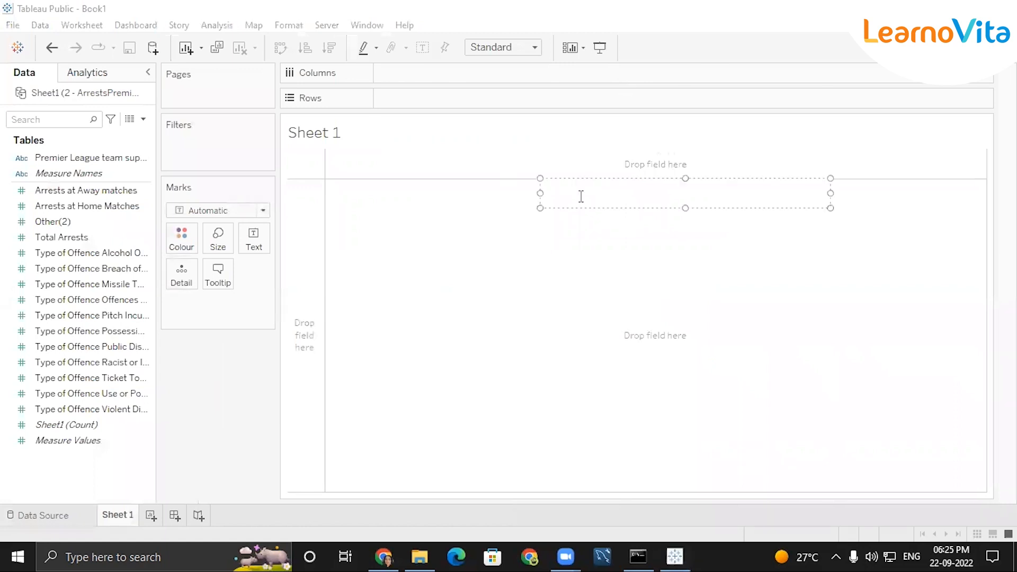
{"action": "type", "text": "1) Find rh"}
{"action": "key", "text": "BackSpace"}
{"action": "key", "text": "BackSpace"}
{"action": "type", "text": "the "}
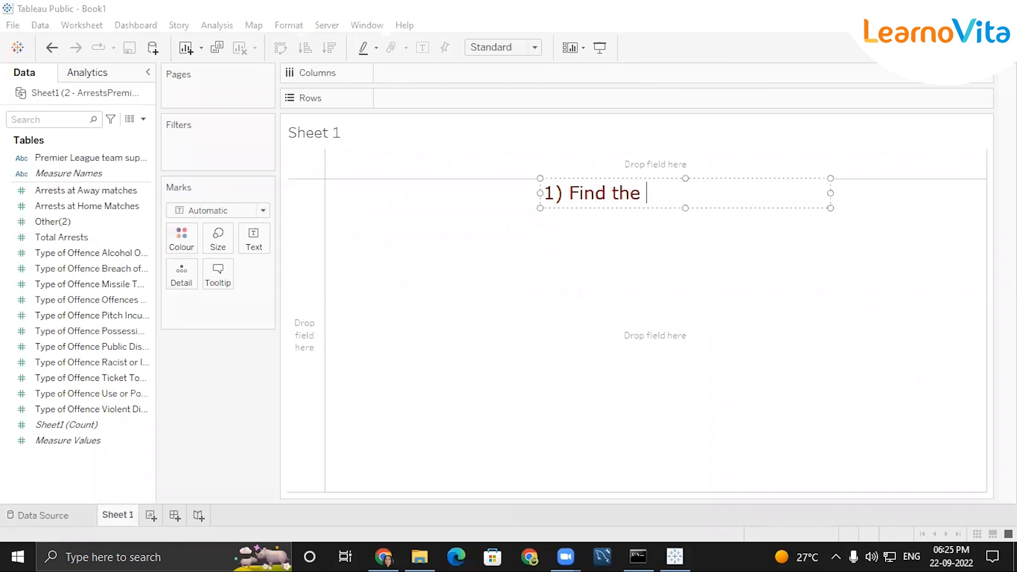
{"action": "type", "text": "top 5 teams"}
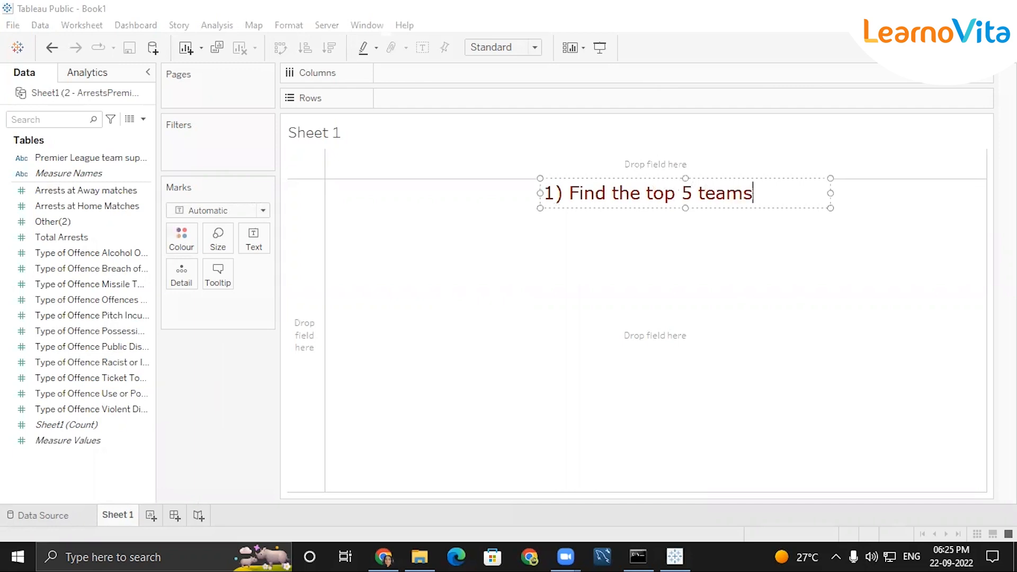
{"action": "type", "text": " based "}
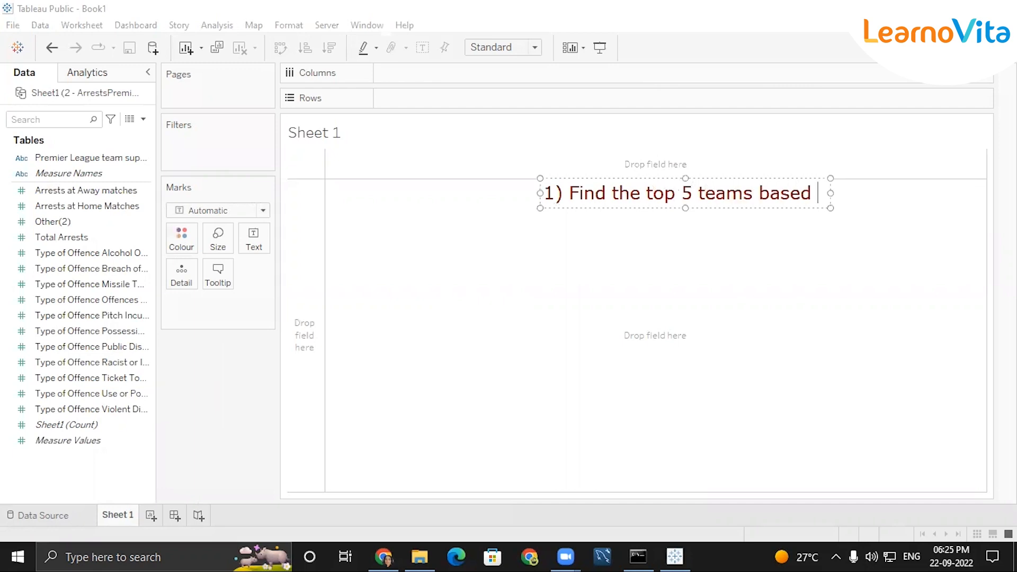
{"action": "type", "text": "on n"}
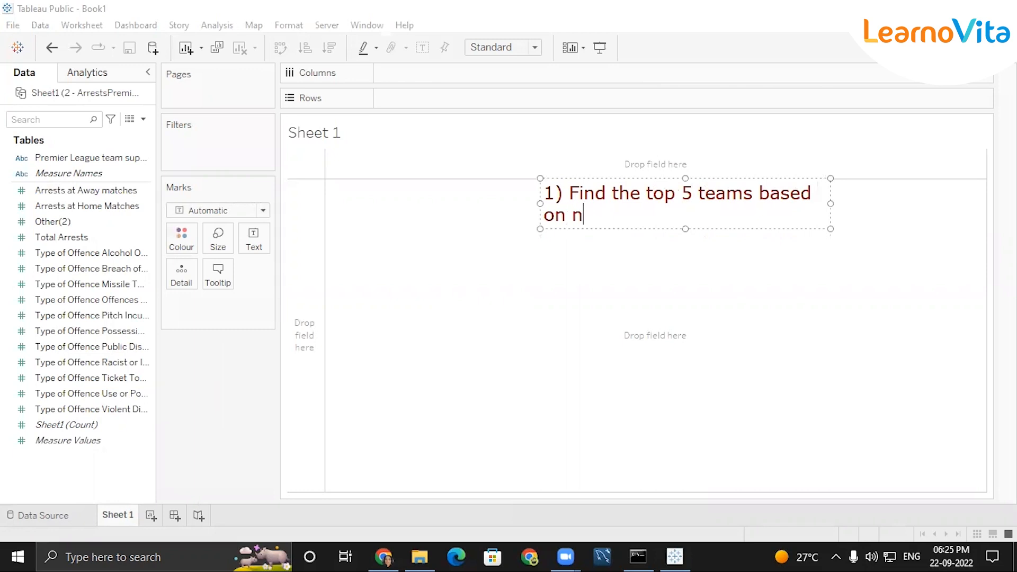
{"action": "type", "text": "o of public disord"}
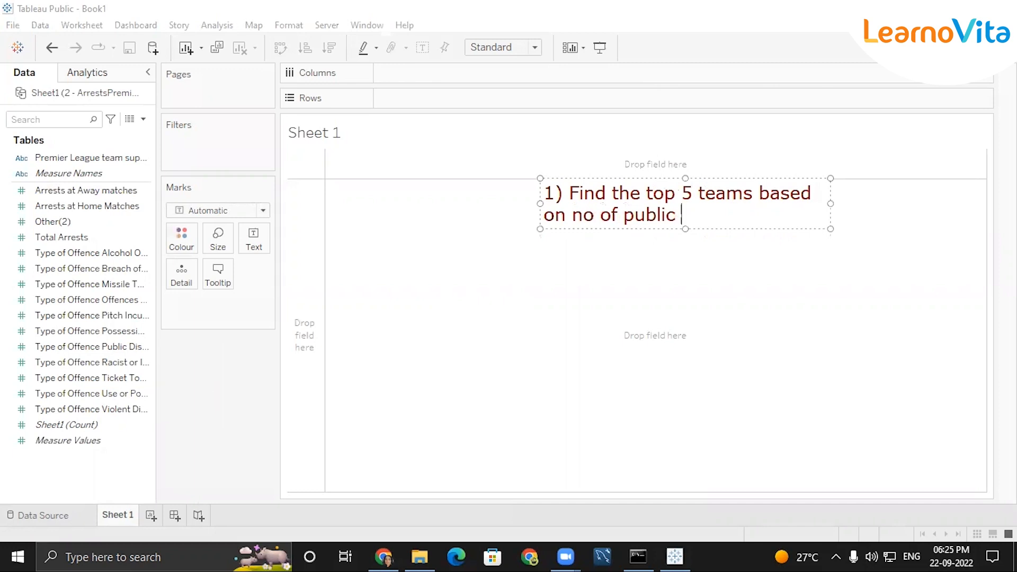
{"action": "type", "text": "er"}
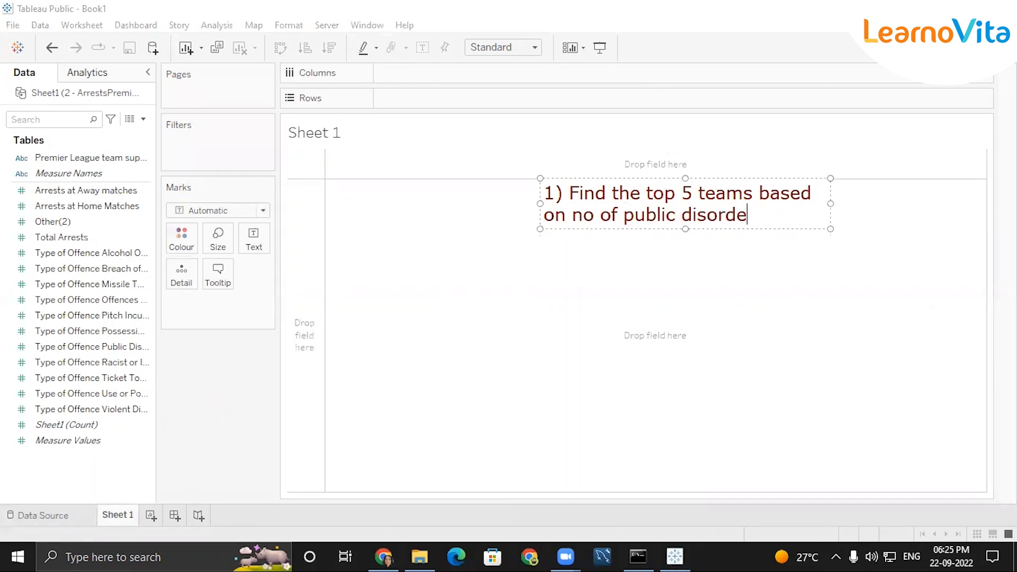
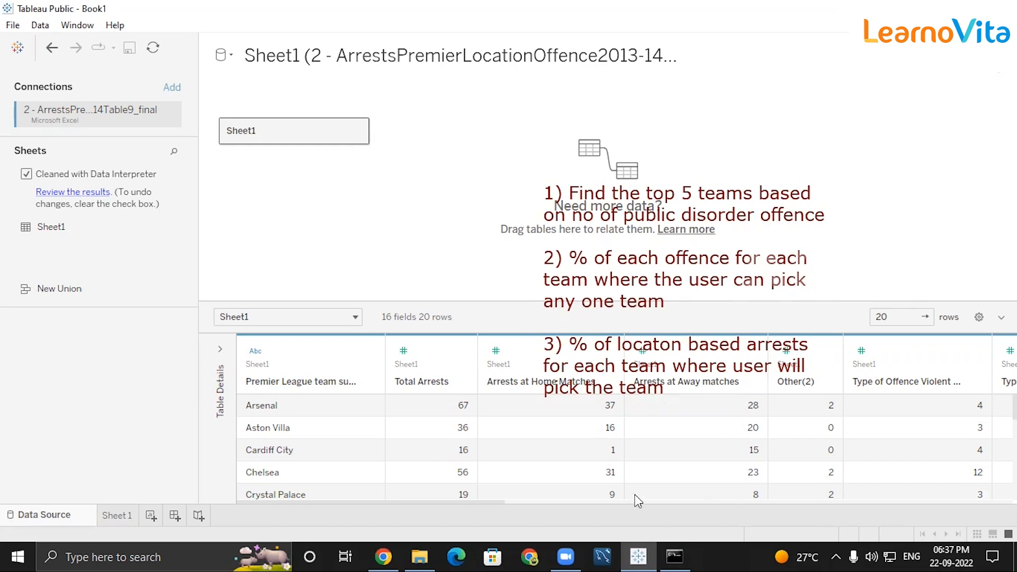
Step: Examine the Type of Offence columns across the data source preview
{"action": "left_click", "coordinate": [623, 503]}
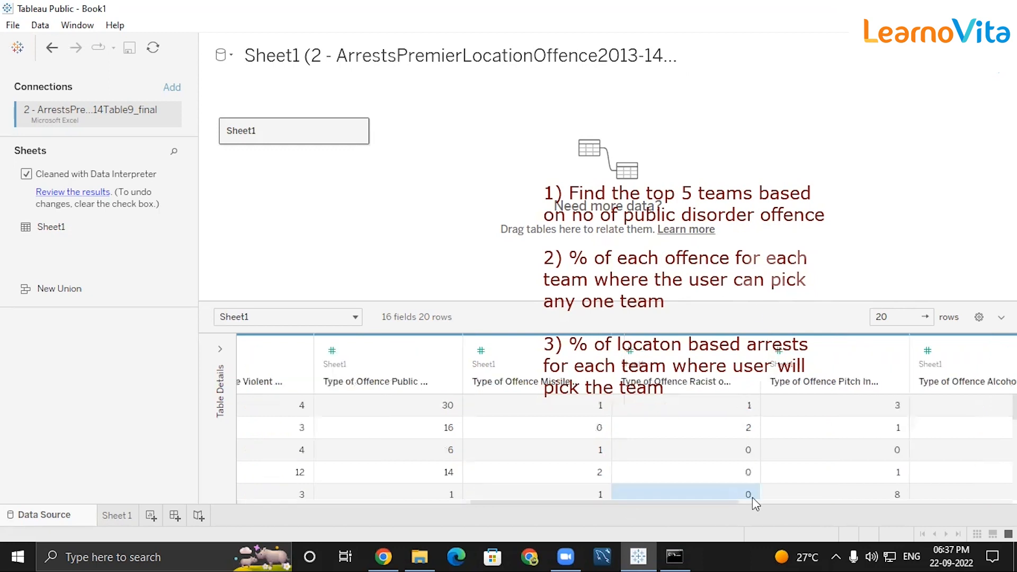
{"action": "left_click", "coordinate": [778, 503]}
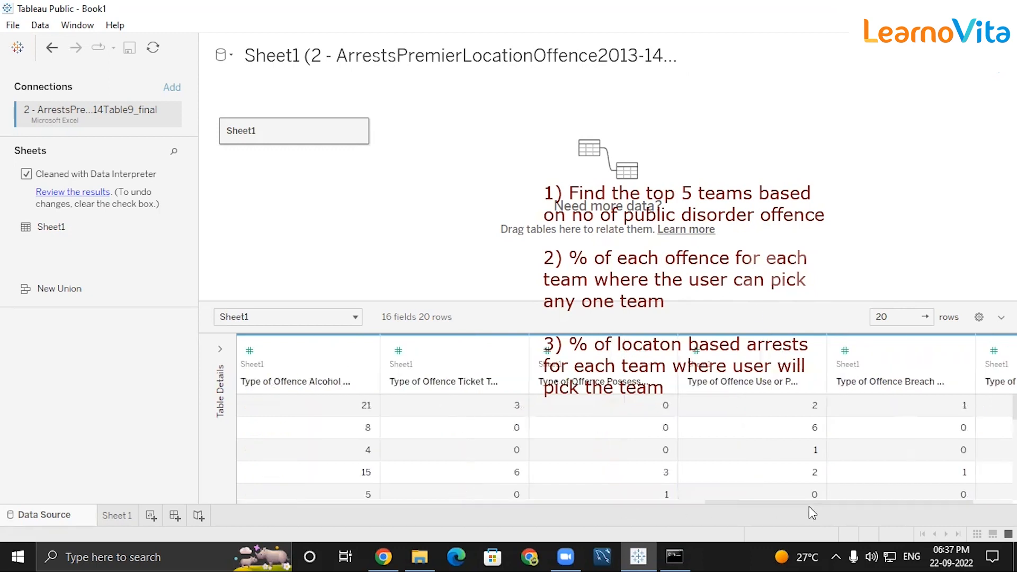
{"action": "left_click", "coordinate": [854, 502]}
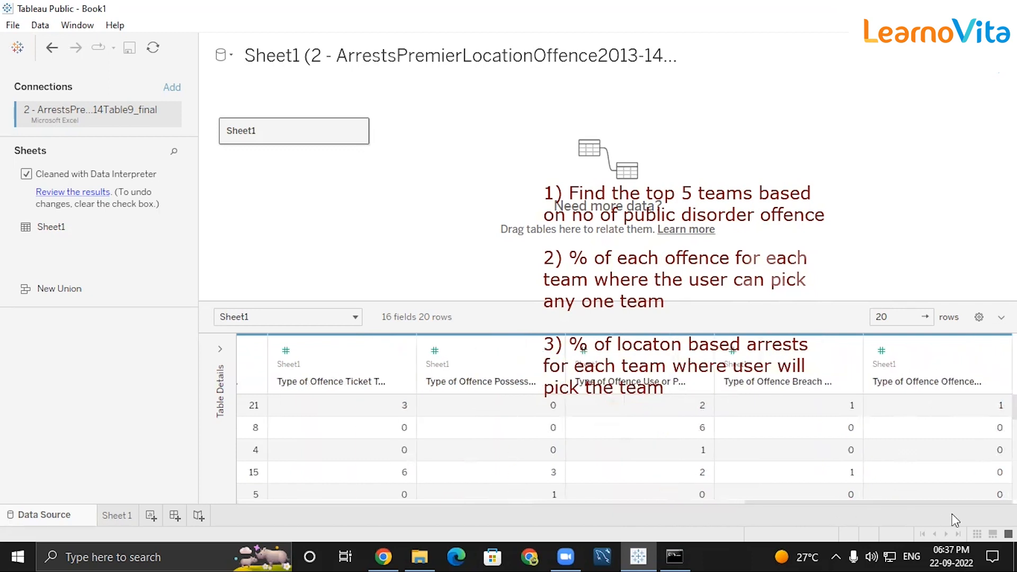
{"action": "left_click", "coordinate": [641, 503]}
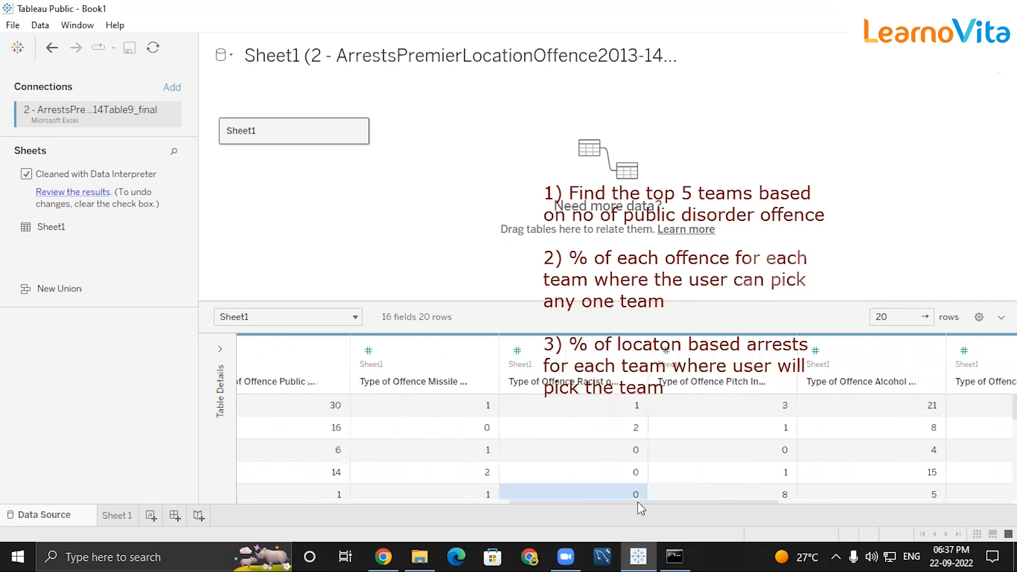
Step: Pivot the offence columns from Type of Offence Violent through Type of Offence Possession of Offensive Weapon
{"action": "left_click", "coordinate": [464, 504]}
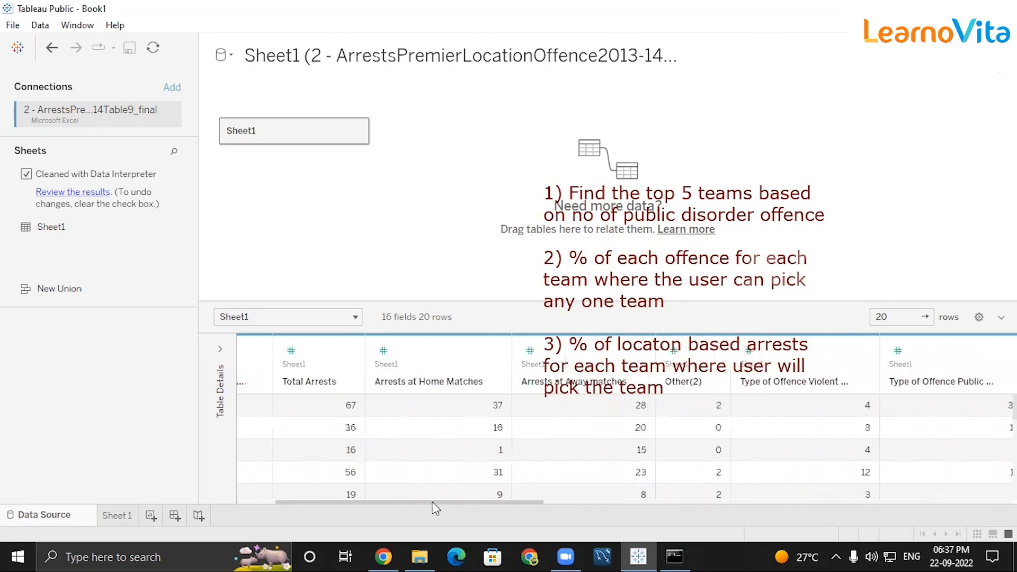
{"action": "left_click_drag", "start_coordinate": [395, 501], "coordinate": [317, 511]}
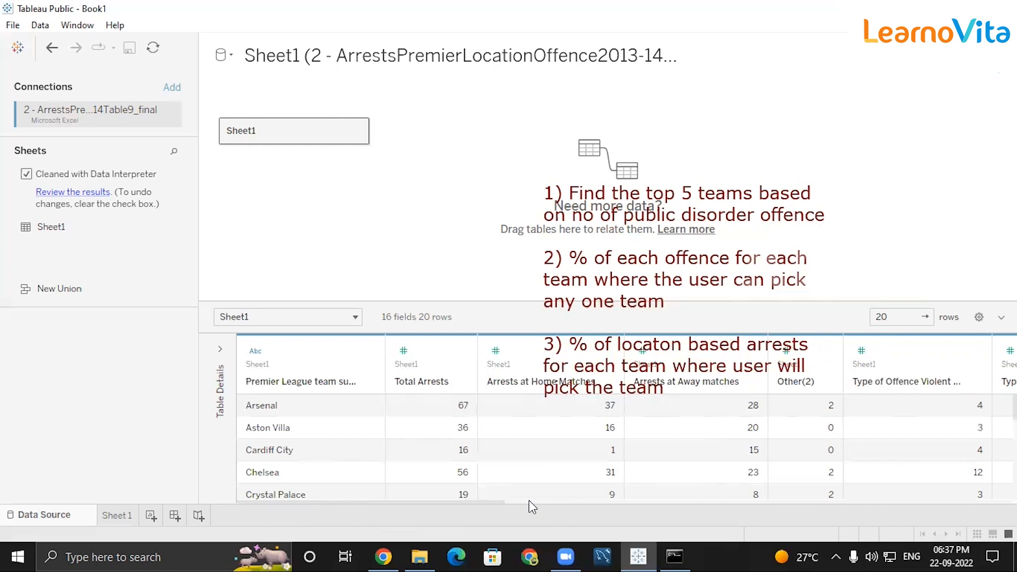
{"action": "left_click", "coordinate": [909, 365]}
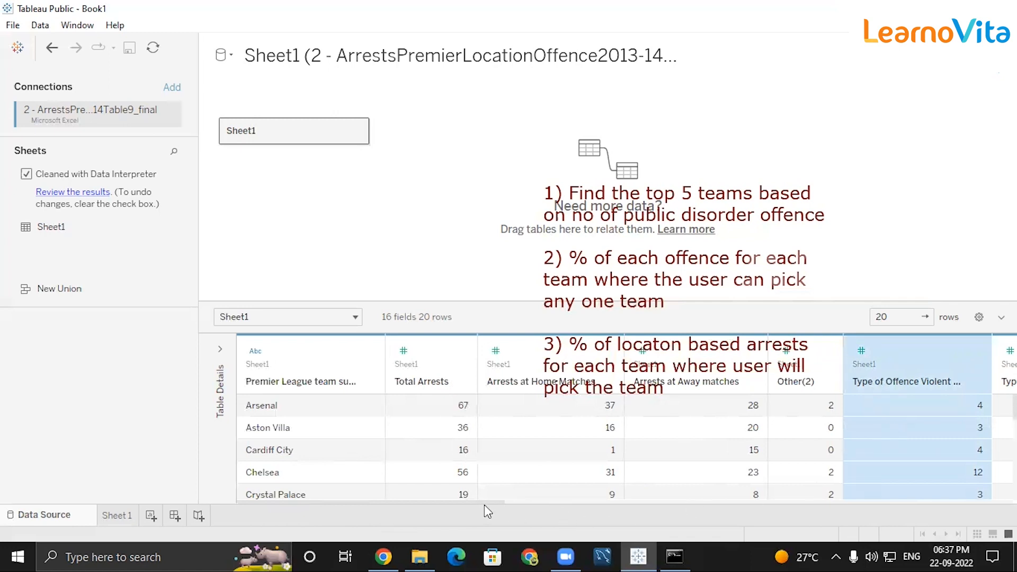
{"action": "left_click_drag", "start_coordinate": [485, 500], "coordinate": [660, 503]}
{"action": "left_click_drag", "start_coordinate": [741, 509], "coordinate": [893, 517]}
{"action": "left_click", "coordinate": [948, 360], "text": "shift"}
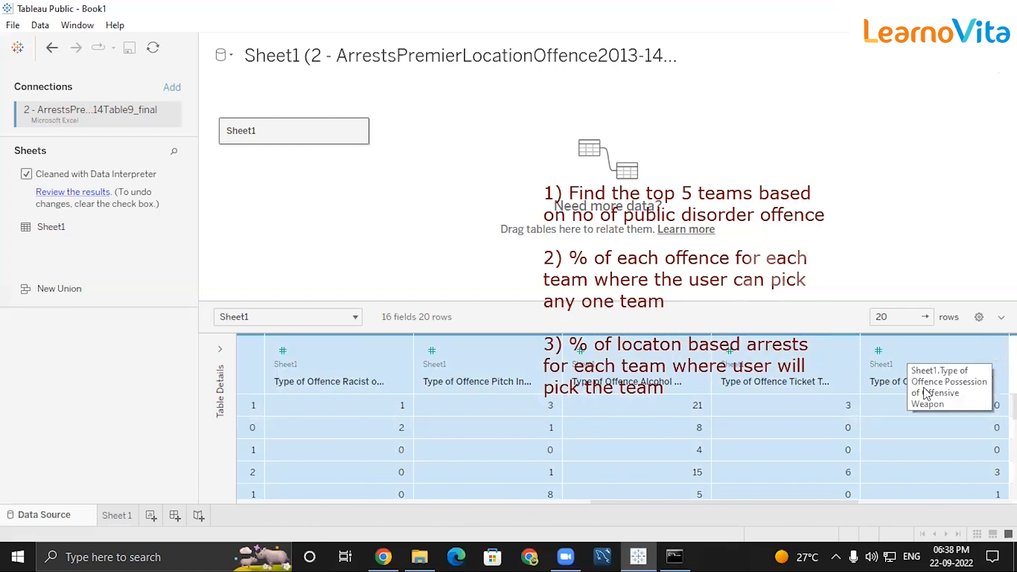
{"action": "left_click", "coordinate": [993, 351]}
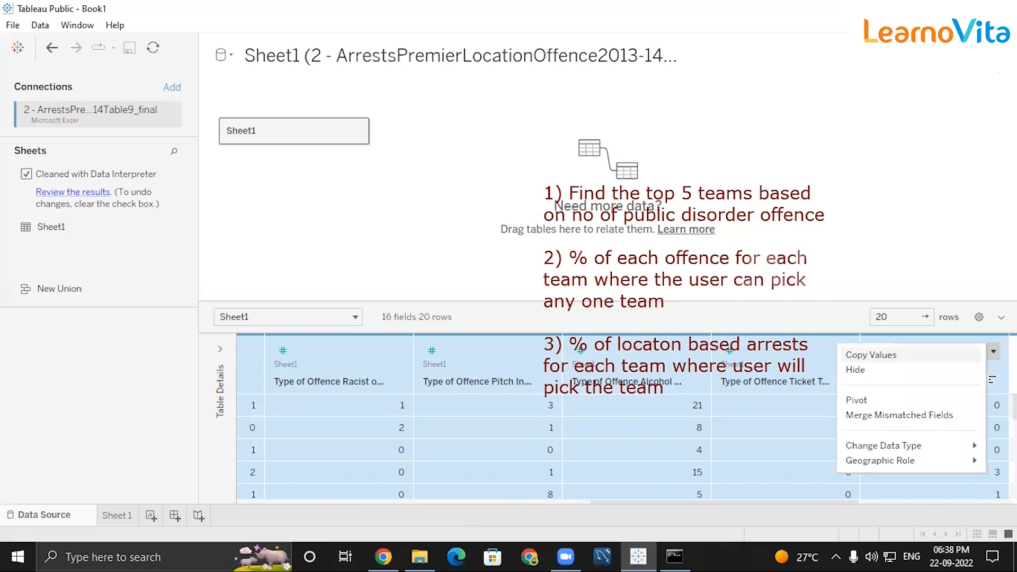
{"action": "left_click", "coordinate": [887, 400]}
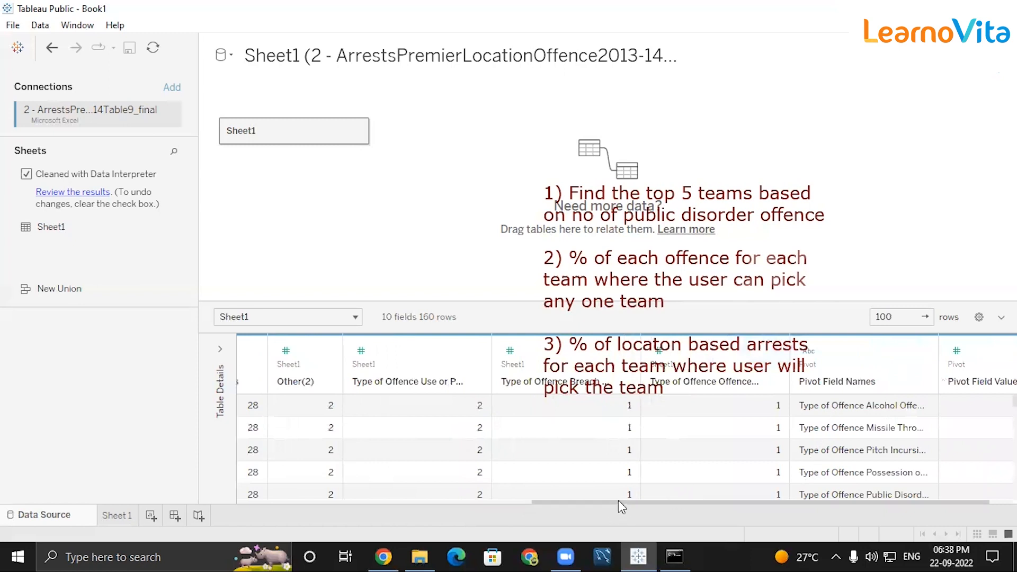
Step: Rename the Pivot Field Values column to count_of_offence
{"action": "left_click_drag", "start_coordinate": [618, 500], "coordinate": [694, 508]}
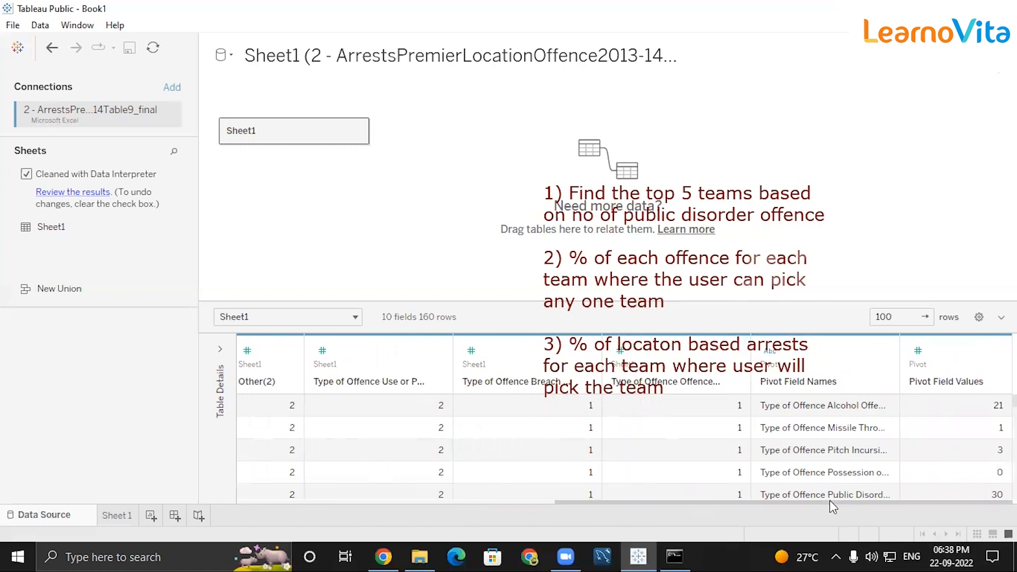
{"action": "scroll", "coordinate": [981, 468], "scroll_direction": "down", "scroll_amount": 5}
{"action": "scroll", "coordinate": [903, 472], "scroll_direction": "down", "scroll_amount": 3}
{"action": "double_click", "coordinate": [946, 382]}
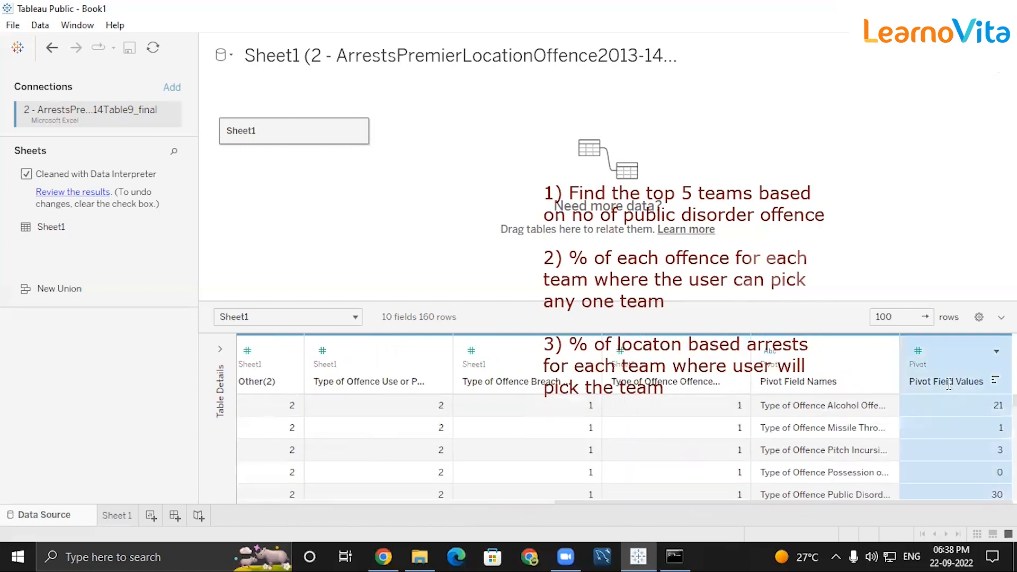
{"action": "type", "text": "count"}
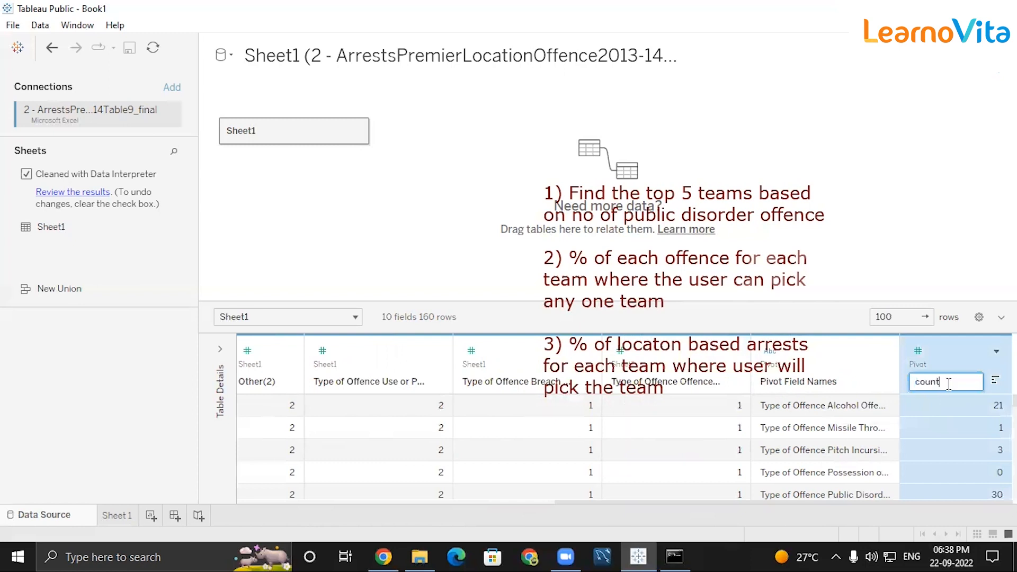
{"action": "type", "text": "_of_offence"}
{"action": "key", "text": "Return"}
{"action": "double_click", "coordinate": [823, 383]}
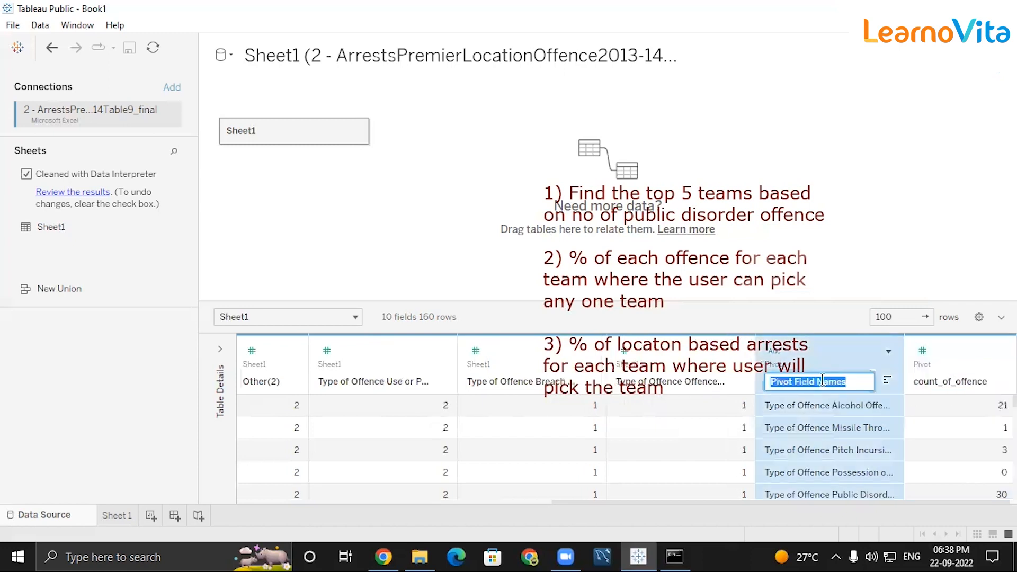
{"action": "type", "text": "Offences"}
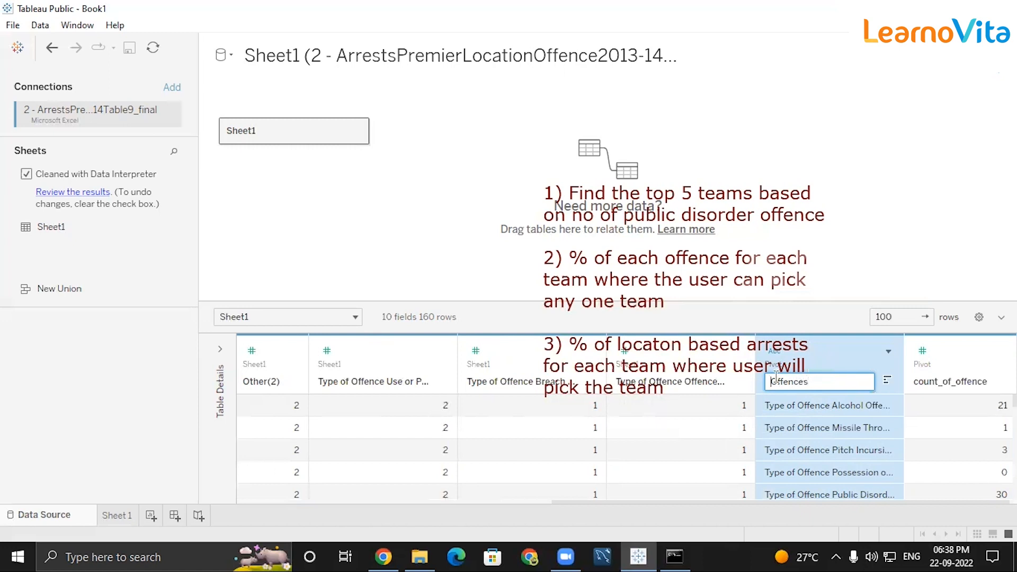
{"action": "key", "text": "BackSpace"}
{"action": "key", "text": "BackSpace"}
{"action": "key", "text": "BackSpace"}
{"action": "key", "text": "BackSpace"}
{"action": "key", "text": "BackSpace"}
{"action": "key", "text": "BackSpace"}
{"action": "key", "text": "BackSpace"}
{"action": "key", "text": "BackSpace"}
{"action": "key", "text": "Return"}
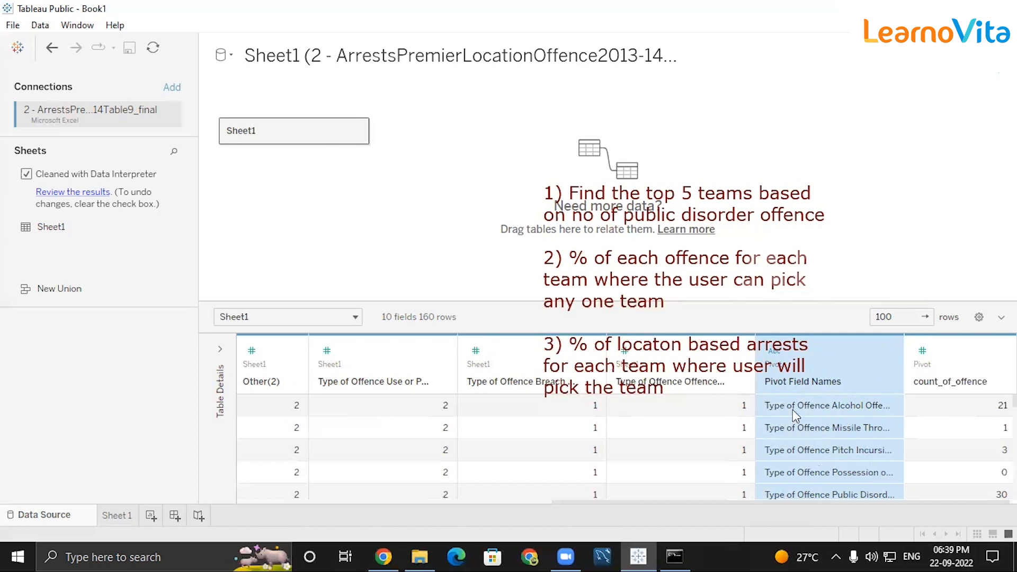
Step: Try to create a calculated field from the Pivot Field Names column on the data source page, and dismiss the resulting dialog
{"action": "mouse_move", "coordinate": [774, 379]}
{"action": "left_click", "coordinate": [888, 353]}
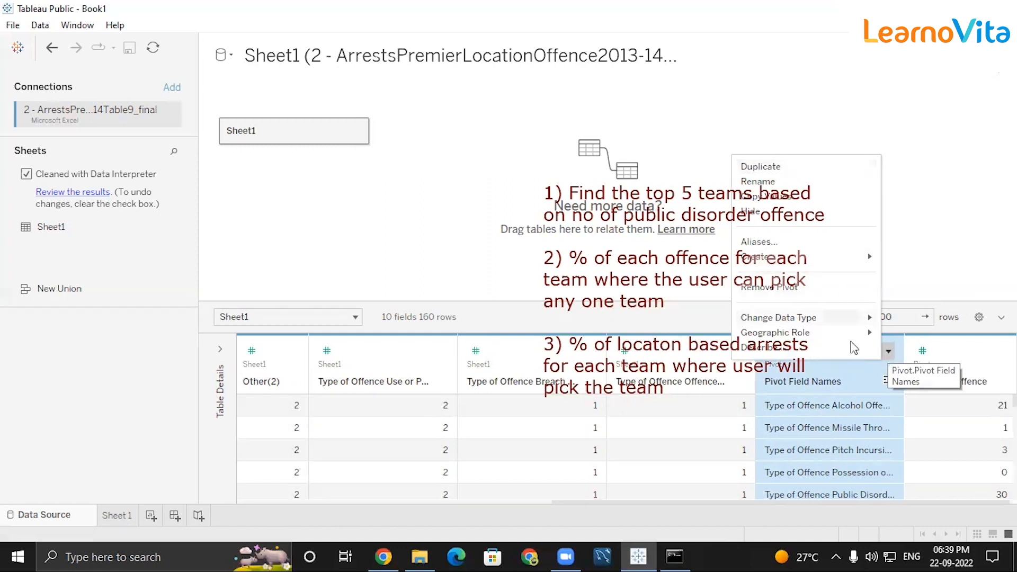
{"action": "mouse_move", "coordinate": [815, 259]}
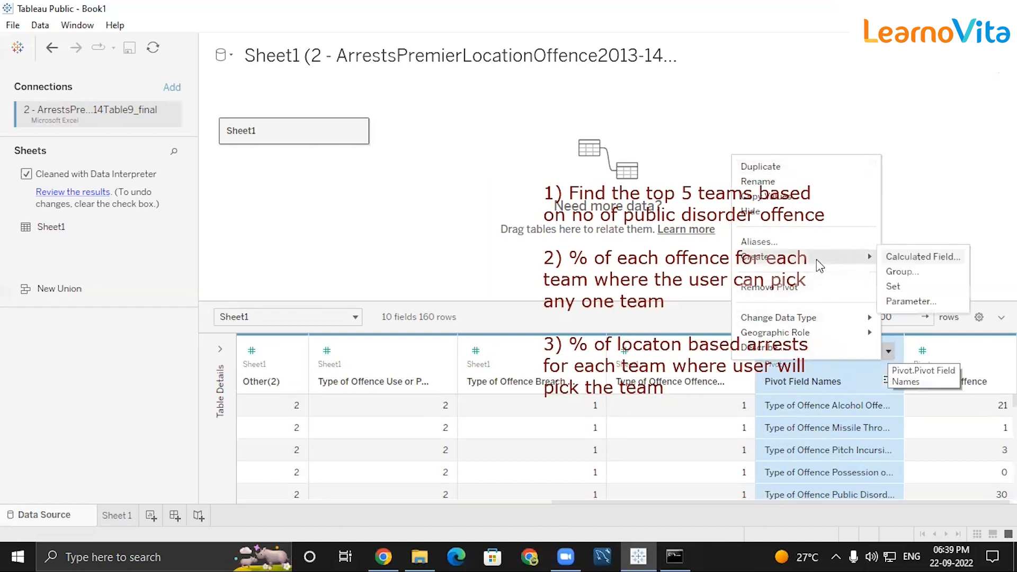
{"action": "left_click", "coordinate": [894, 258]}
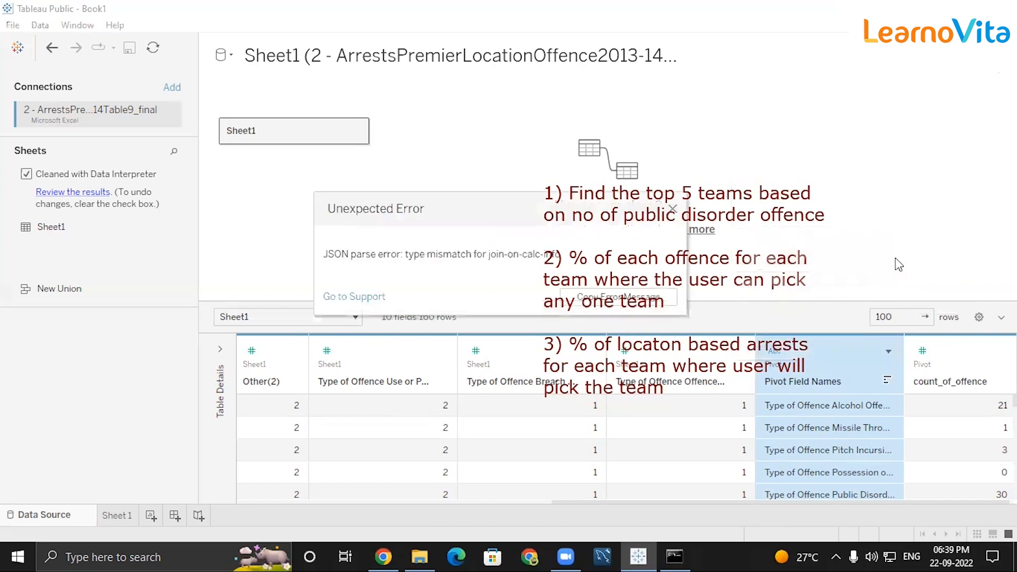
{"action": "left_click_drag", "start_coordinate": [404, 208], "coordinate": [293, 205]}
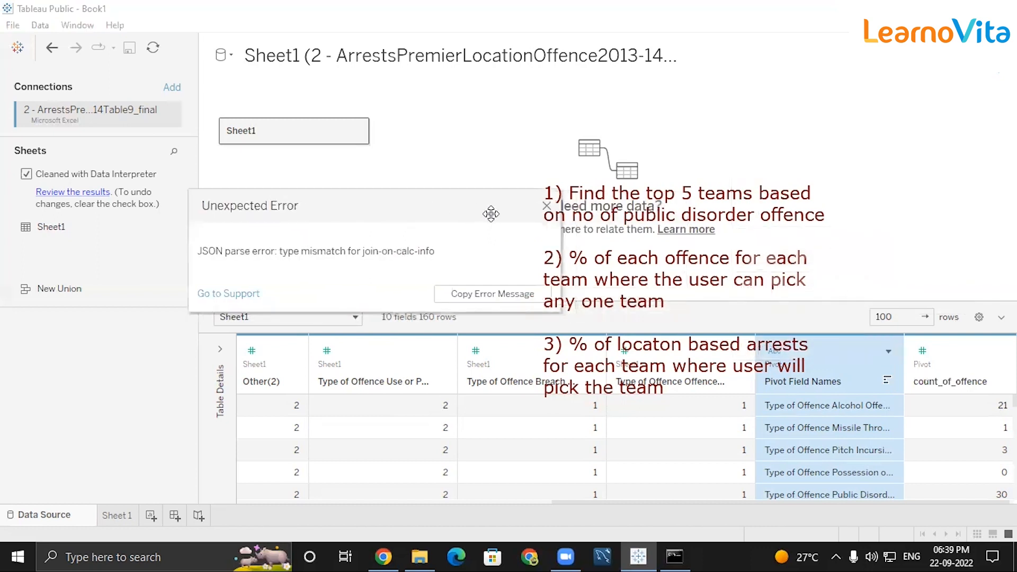
{"action": "left_click", "coordinate": [560, 208]}
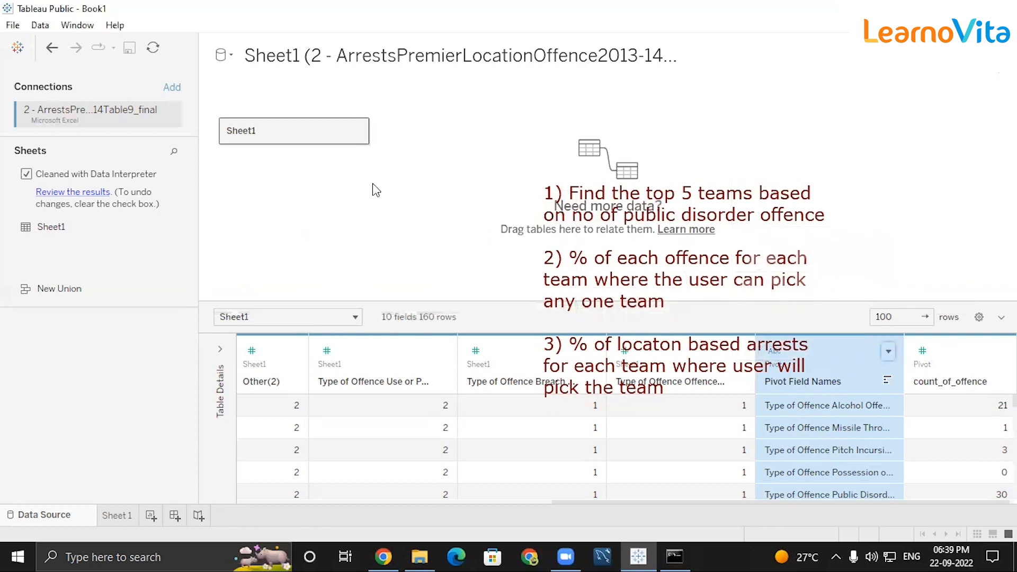
Step: On Sheet 1, start a calculated field based on Pivot Field Names and name it "Types of Offences"
{"action": "left_click", "coordinate": [119, 515]}
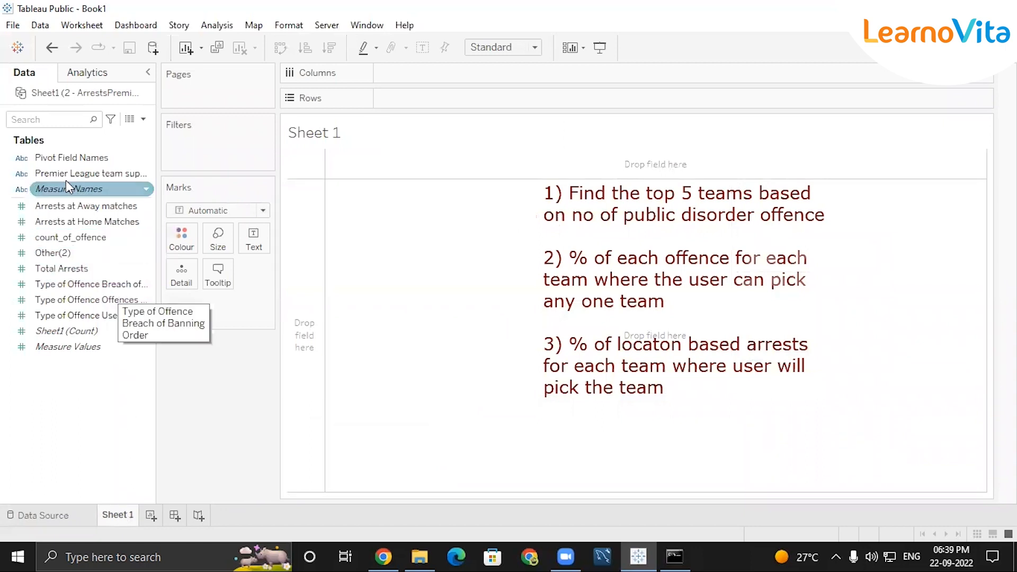
{"action": "left_click", "coordinate": [146, 158]}
{"action": "left_click", "coordinate": [148, 160]}
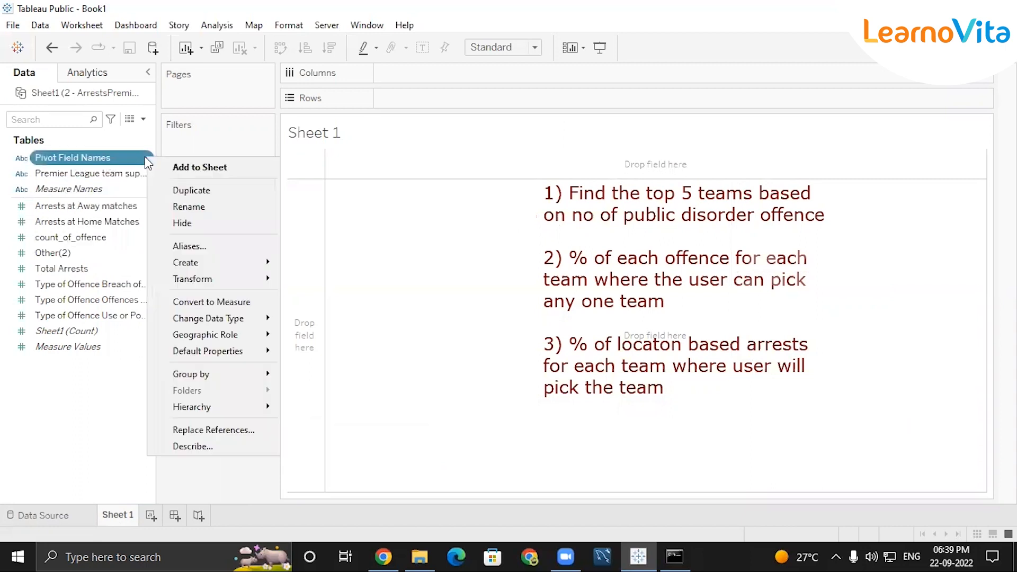
{"action": "mouse_move", "coordinate": [199, 262]}
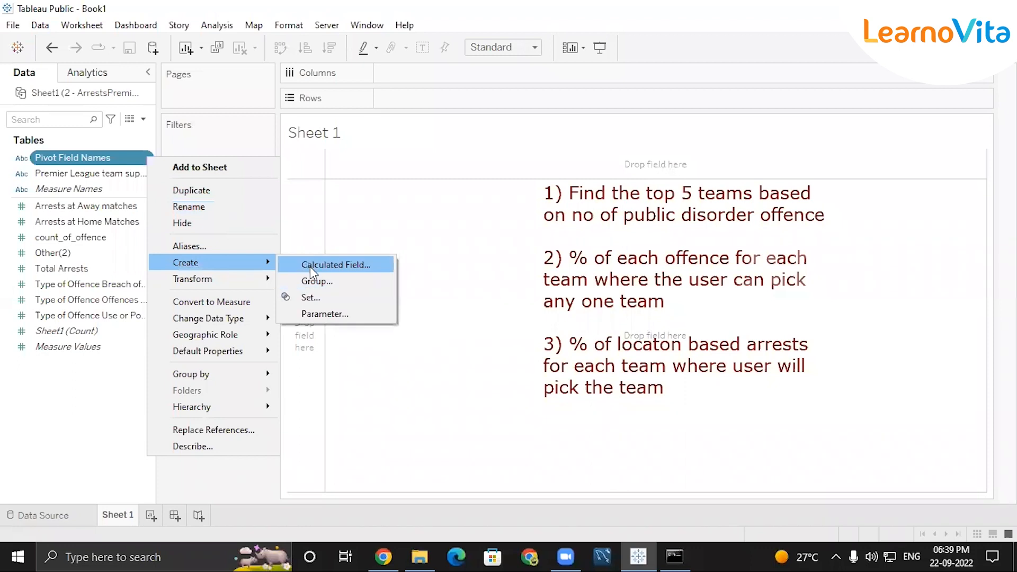
{"action": "left_click", "coordinate": [310, 265]}
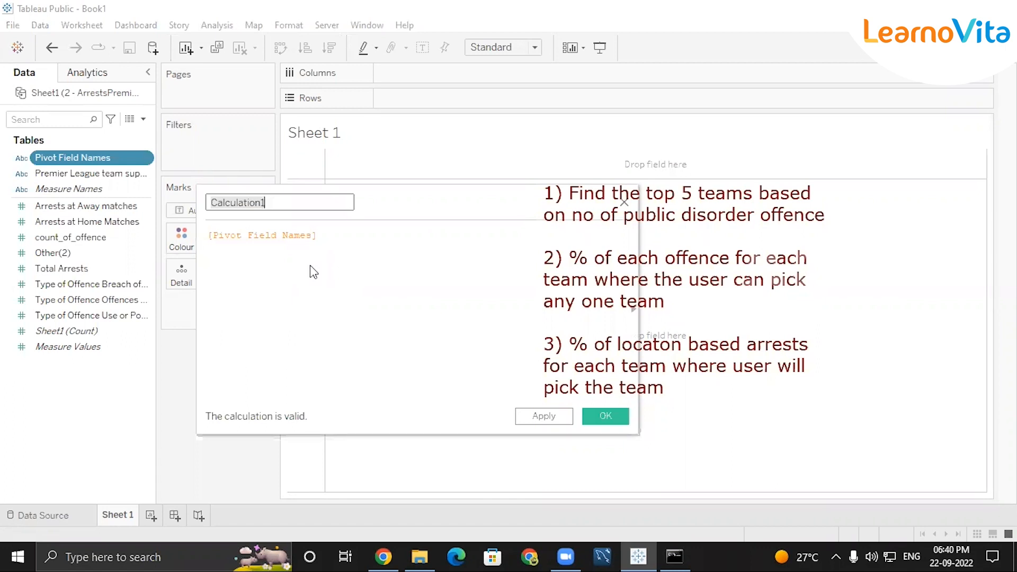
{"action": "key", "text": "BackSpace"}
{"action": "type", "text": "T"}
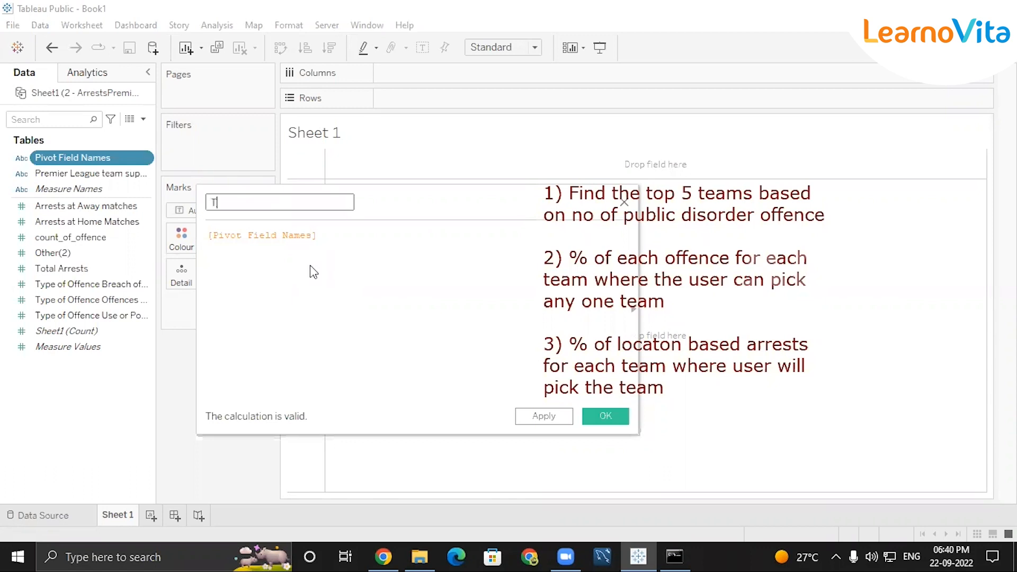
{"action": "type", "text": "ypes of Off"}
{"action": "type", "text": "ences"}
{"action": "left_click", "coordinate": [208, 235]}
{"action": "type", "text": "if"}
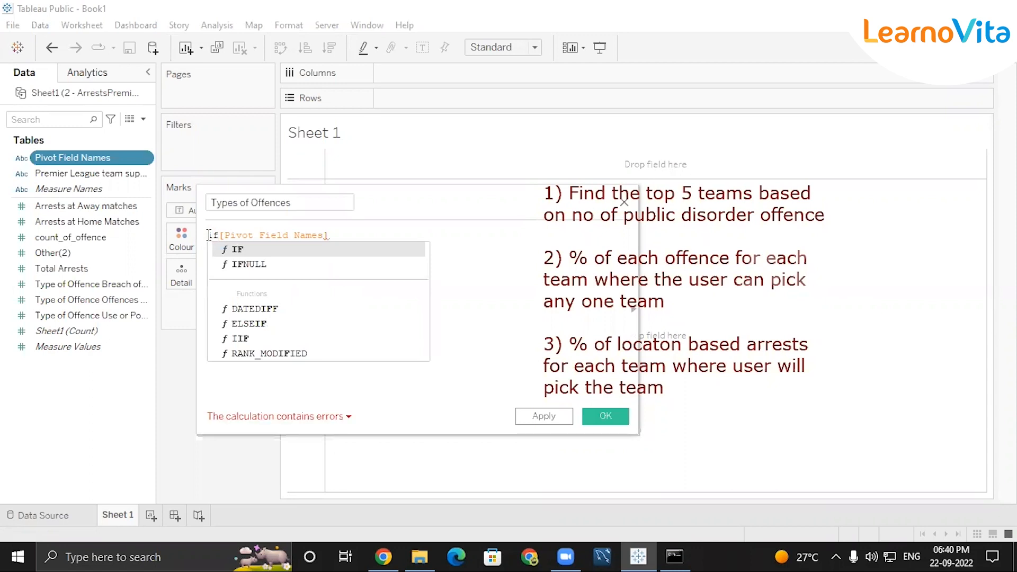
{"action": "key", "text": "Return"}
{"action": "key", "text": "BackSpace"}
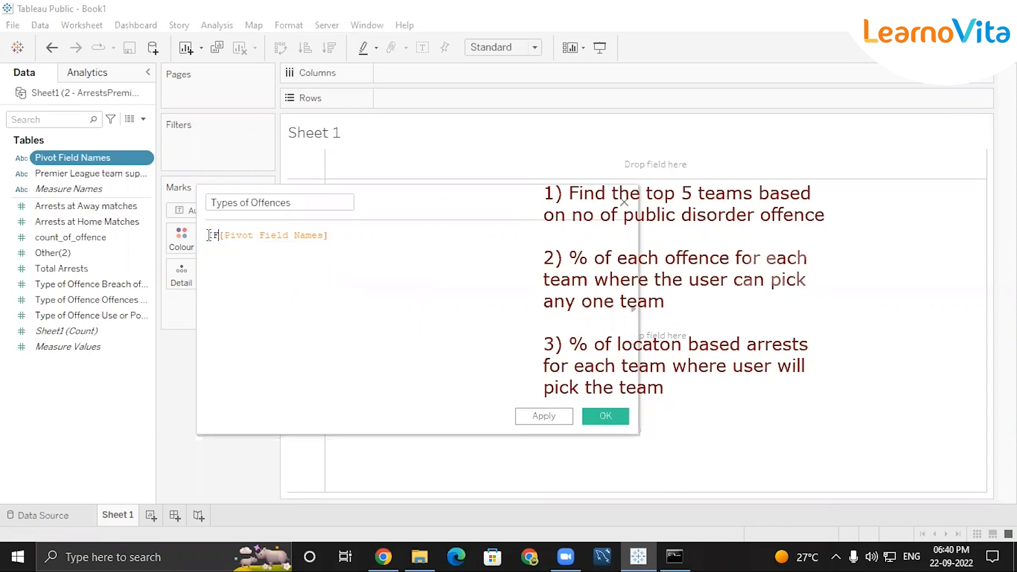
{"action": "key", "text": "BackSpace"}
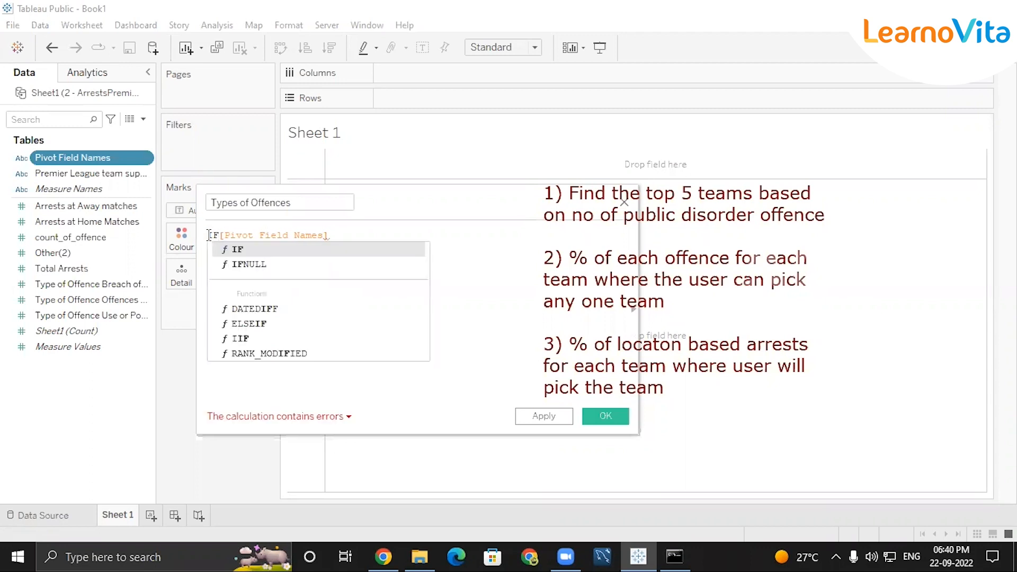
{"action": "key", "text": "BackSpace"}
{"action": "key", "text": "BackSpace"}
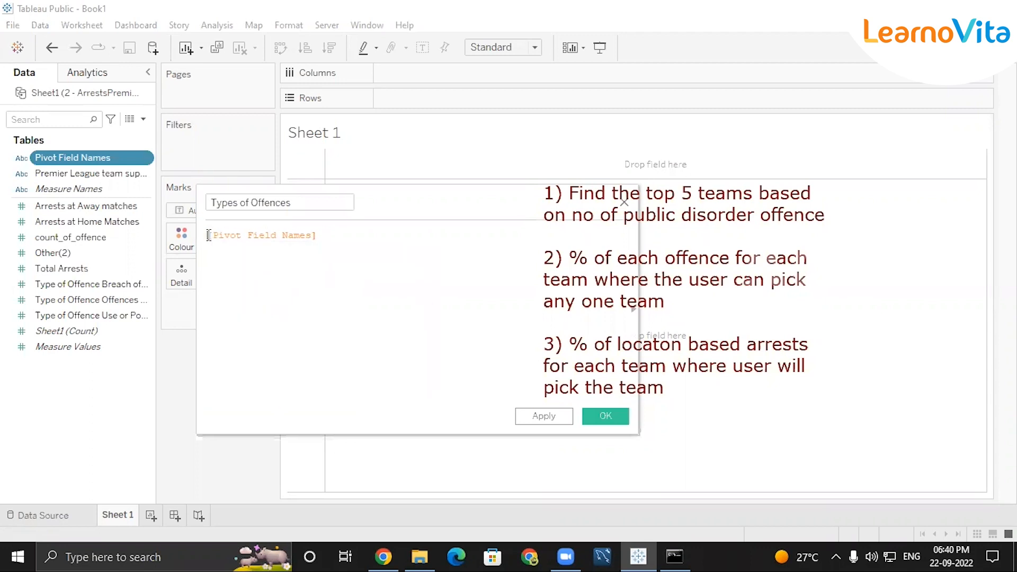
Step: Insert the REPLACE function in the formula and move [Pivot Field Names] inside its parentheses as the string argument
{"action": "type", "text": "repl"}
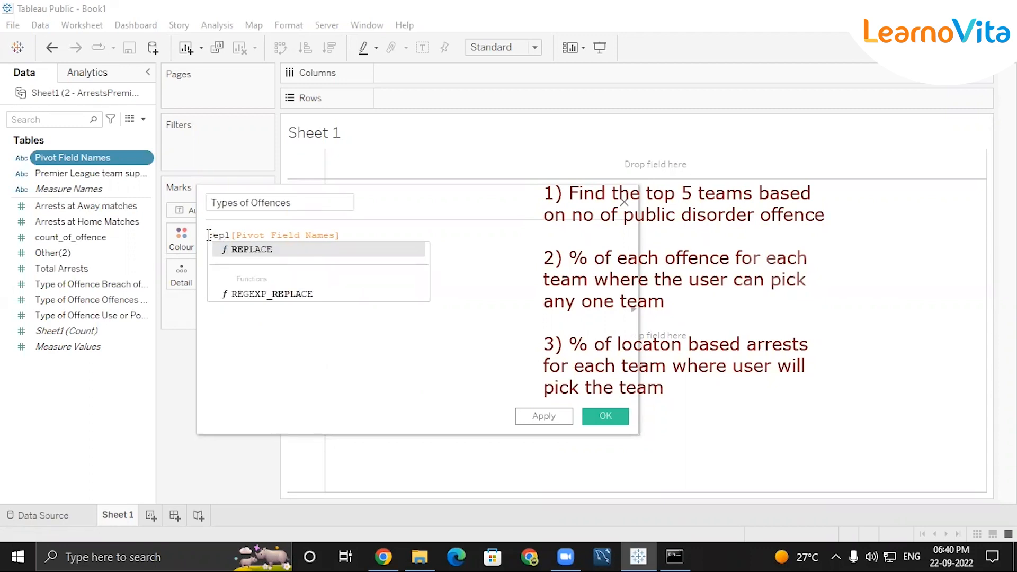
{"action": "key", "text": "Return"}
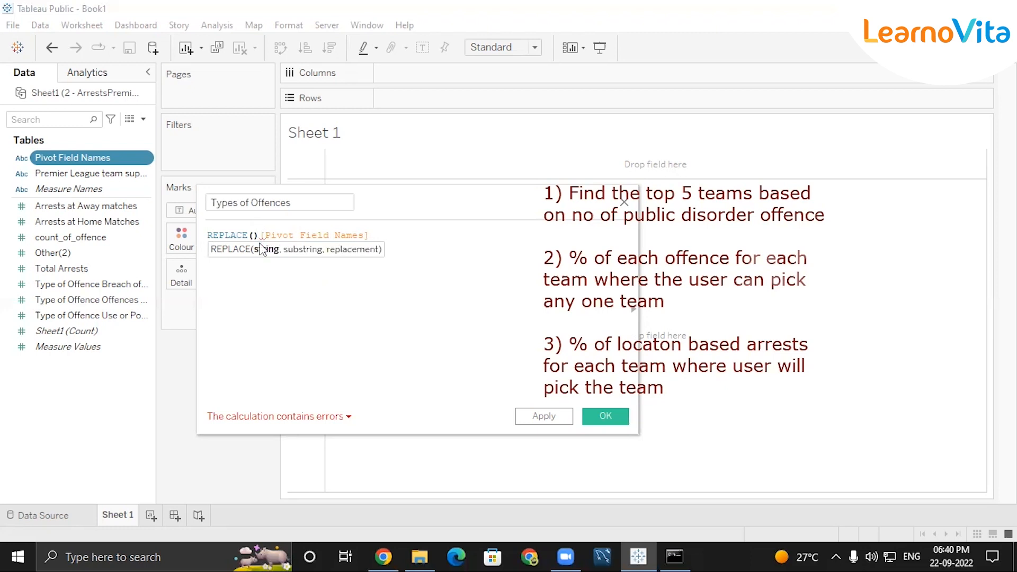
{"action": "left_click", "coordinate": [361, 235]}
{"action": "key", "text": "shift+Left"}
{"action": "key", "text": "shift+Left"}
{"action": "key", "text": "shift+Left"}
{"action": "key", "text": "shift+Left"}
{"action": "key", "text": "shift+Left"}
{"action": "key", "text": "shift+Left"}
{"action": "key", "text": "shift+Left"}
{"action": "key", "text": "shift+Left"}
{"action": "key", "text": "shift+Left"}
{"action": "key", "text": "shift+Left"}
{"action": "key", "text": "shift+Left"}
{"action": "key", "text": "shift+Left"}
{"action": "key", "text": "shift+Left"}
{"action": "key", "text": "shift+Left"}
{"action": "key", "text": "shift+Left"}
{"action": "key", "text": "shift+Left"}
{"action": "key", "text": "shift+Left"}
{"action": "key", "text": "shift+Left"}
{"action": "key", "text": "shift+Left"}
{"action": "key", "text": "shift+Left"}
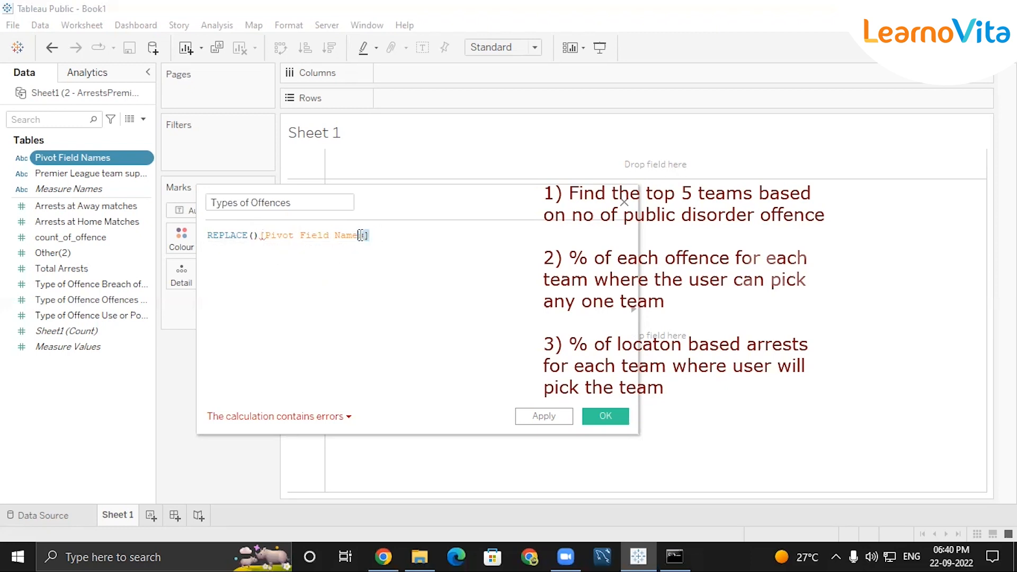
{"action": "key", "text": "shift+Right"}
{"action": "key", "text": "shift+Right"}
{"action": "key", "text": "shift+Right"}
{"action": "key", "text": "ctrl+c"}
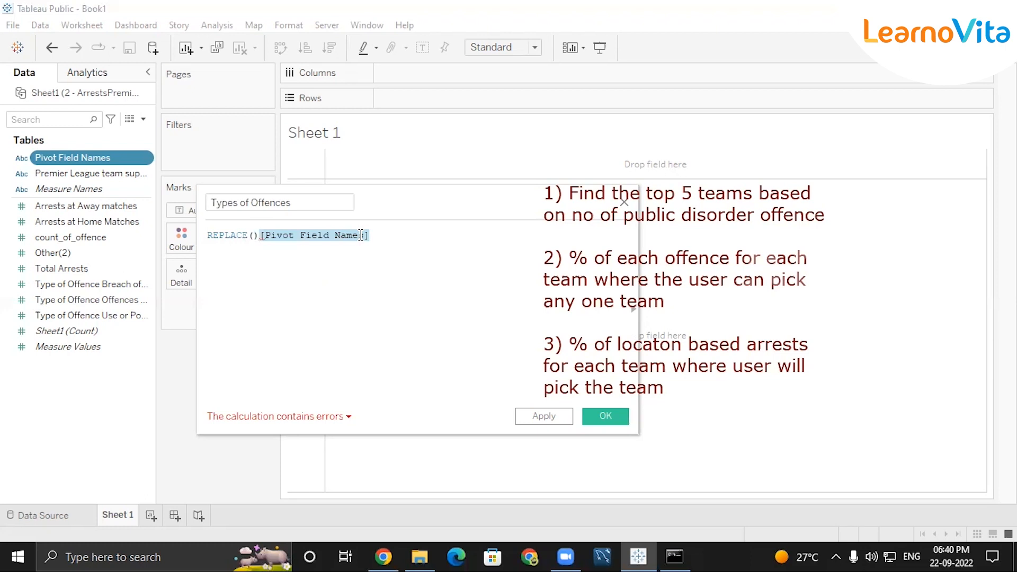
{"action": "key", "text": "BackSpace"}
{"action": "left_click", "coordinate": [253, 235]}
{"action": "key", "text": "ctrl+v"}
Step: Complete the REPLACE formula with "Type of Offence" as the substring and "" as the replacement, and apply the calculation
{"action": "type", "text": ","}
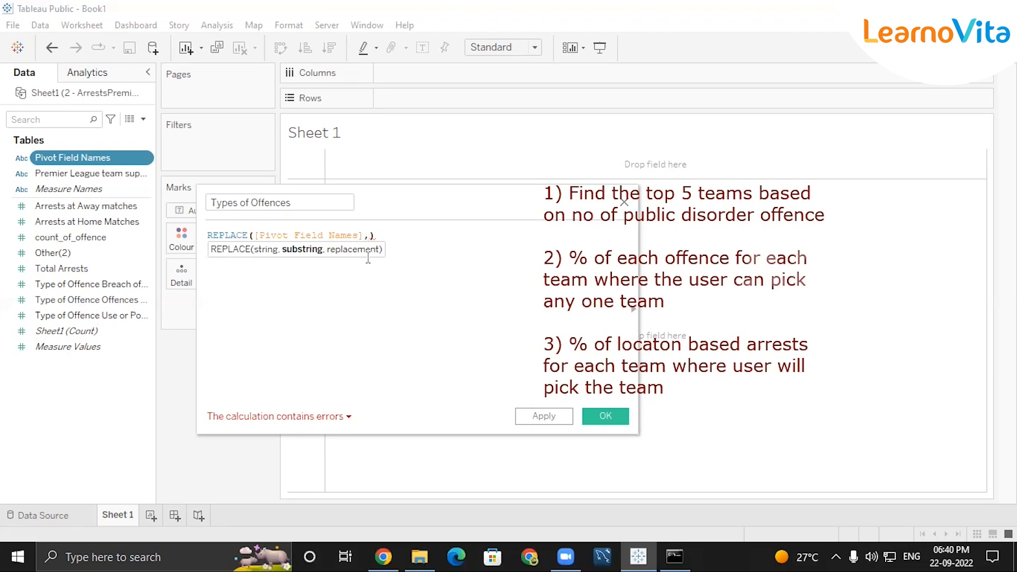
{"action": "type", "text": "\"Type of Offence"}
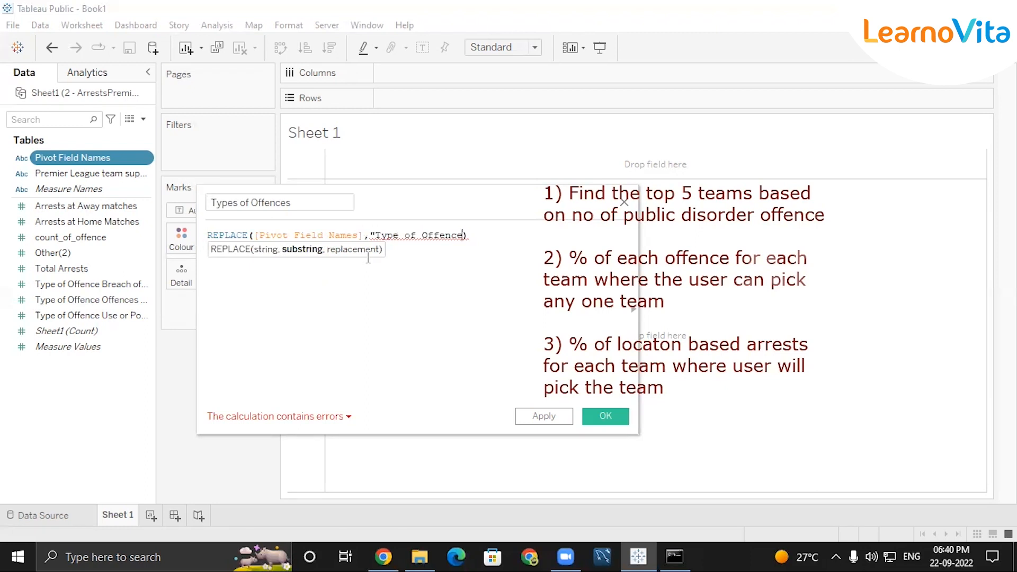
{"action": "type", "text": "\""}
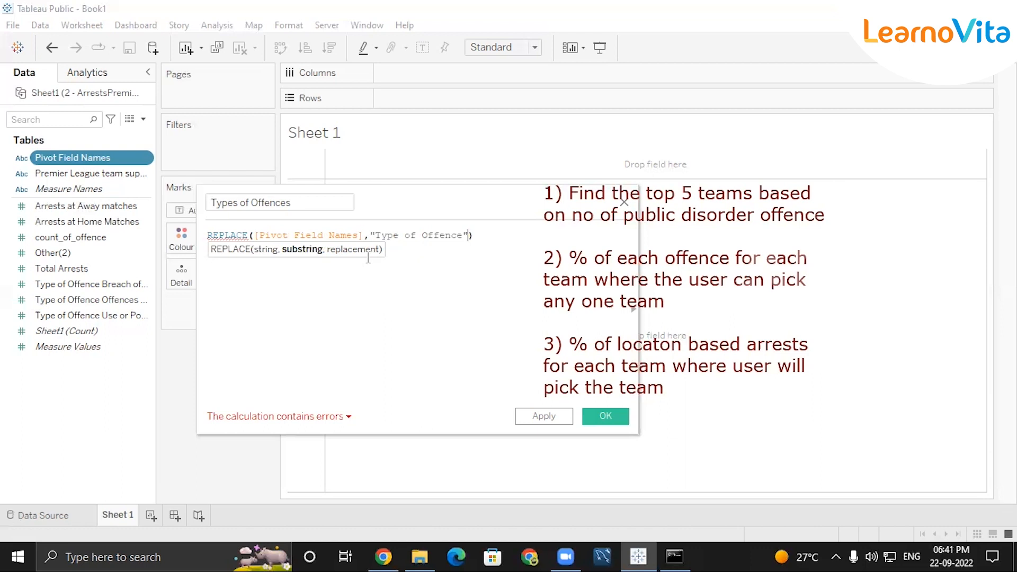
{"action": "type", "text": ",\"\""}
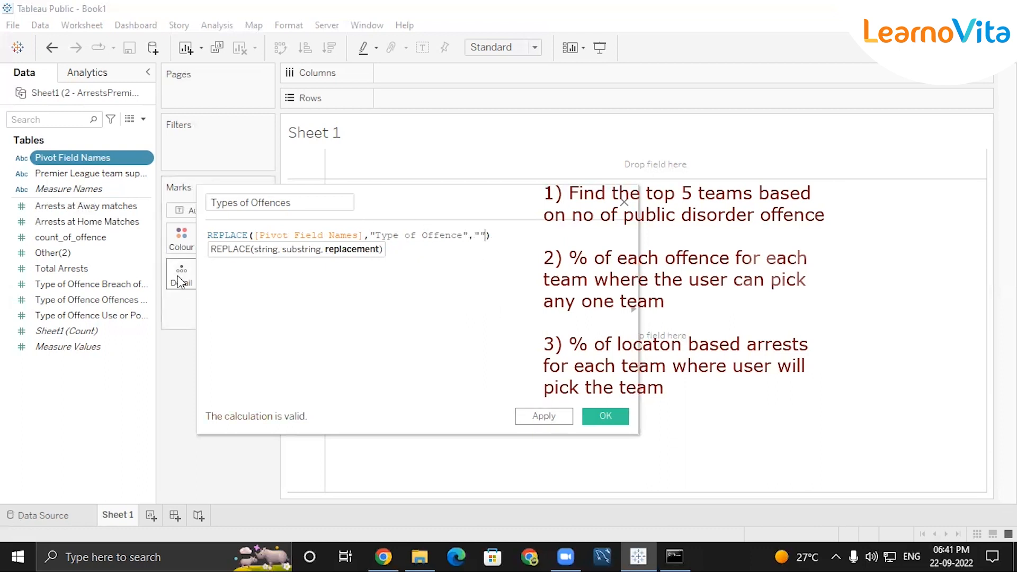
{"action": "left_click", "coordinate": [539, 418]}
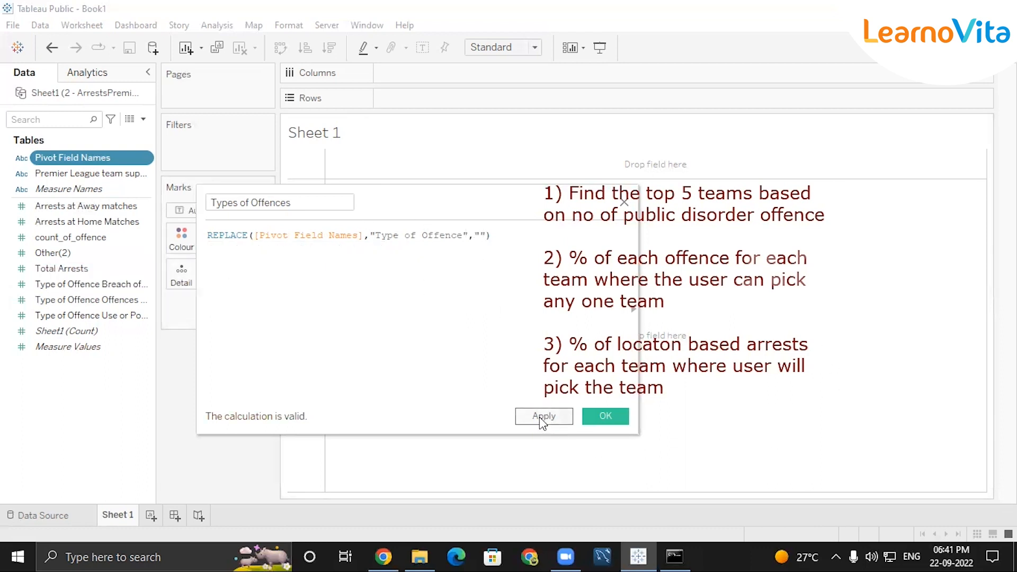
Step: Save the calculated field and add the Use or Possession, Breach and Offences against Property columns to the pivot on the data source page
{"action": "left_click", "coordinate": [596, 424]}
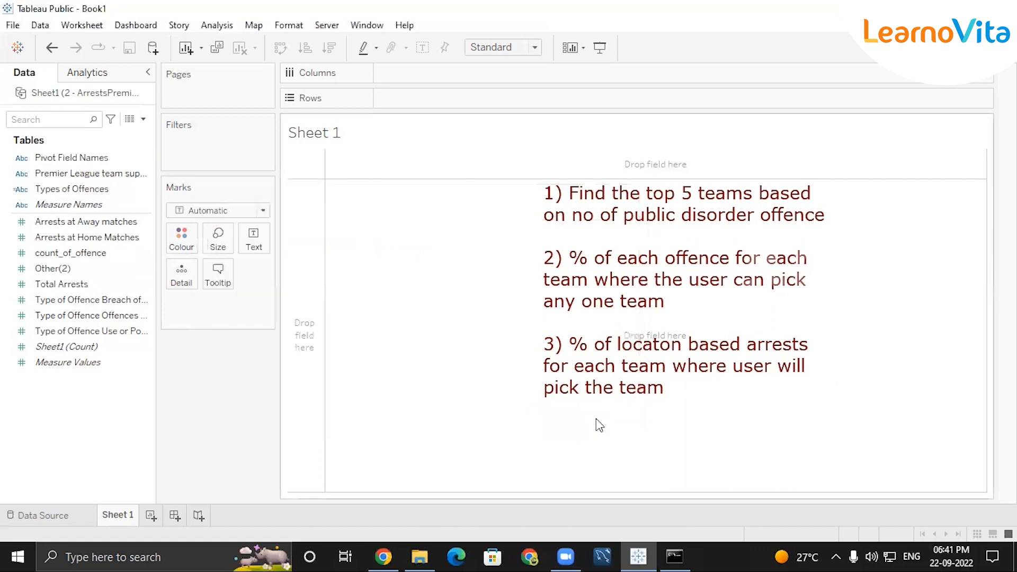
{"action": "left_click", "coordinate": [63, 515]}
{"action": "left_click_drag", "start_coordinate": [687, 505], "coordinate": [577, 500]}
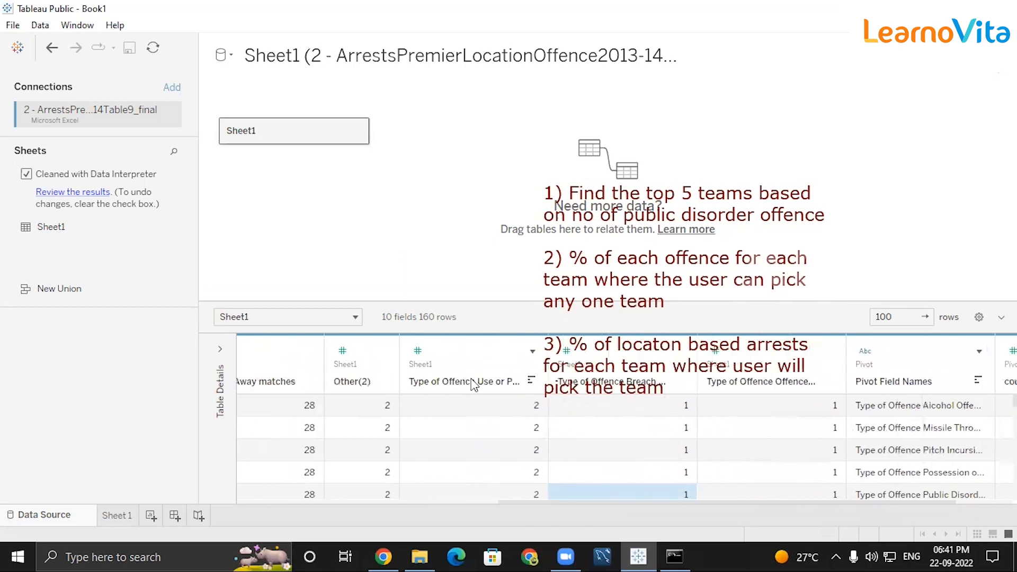
{"action": "left_click", "coordinate": [471, 379]}
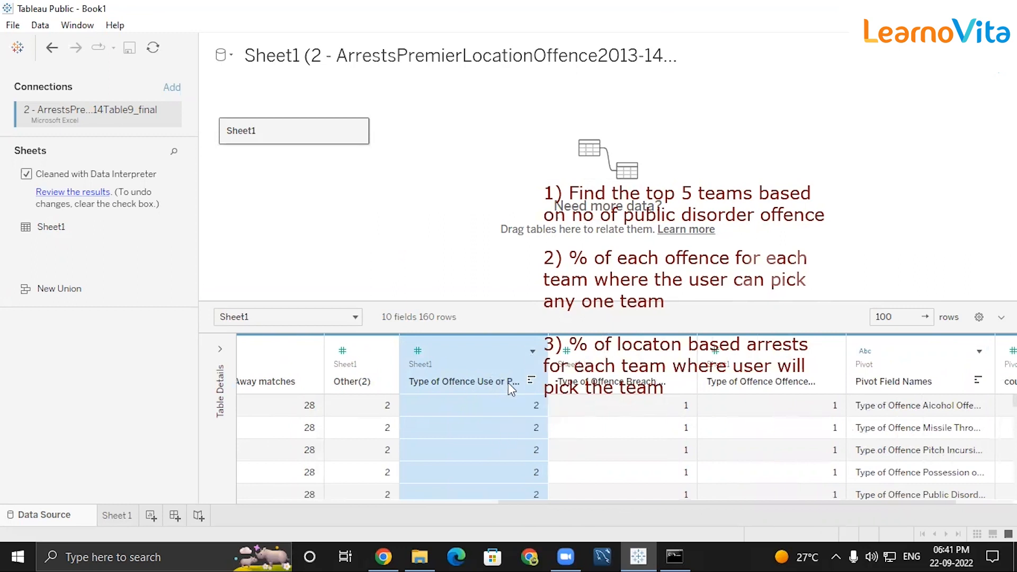
{"action": "scroll", "coordinate": [507, 382], "scroll_direction": "down", "scroll_amount": 1}
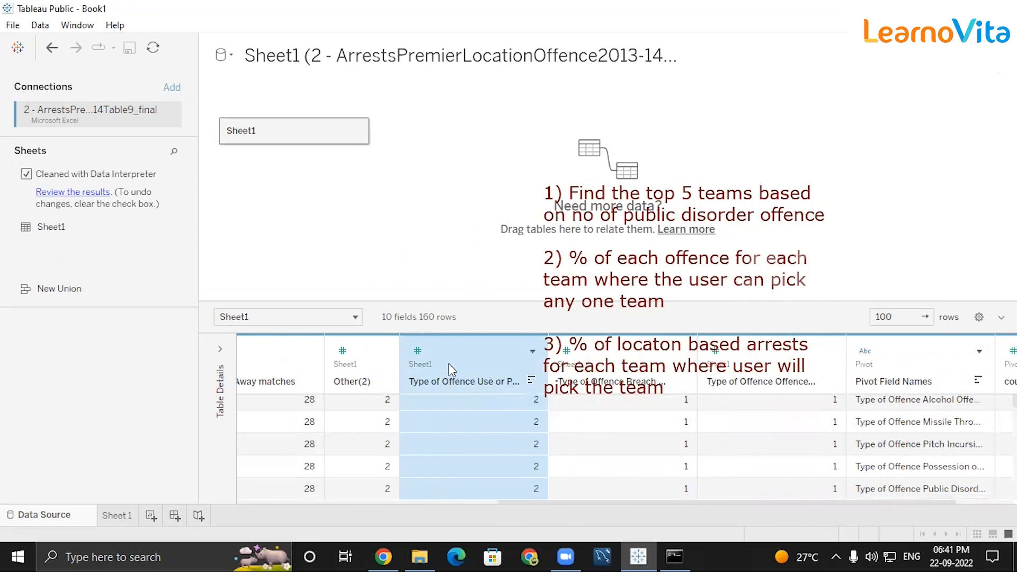
{"action": "left_click", "coordinate": [790, 382], "text": "shift"}
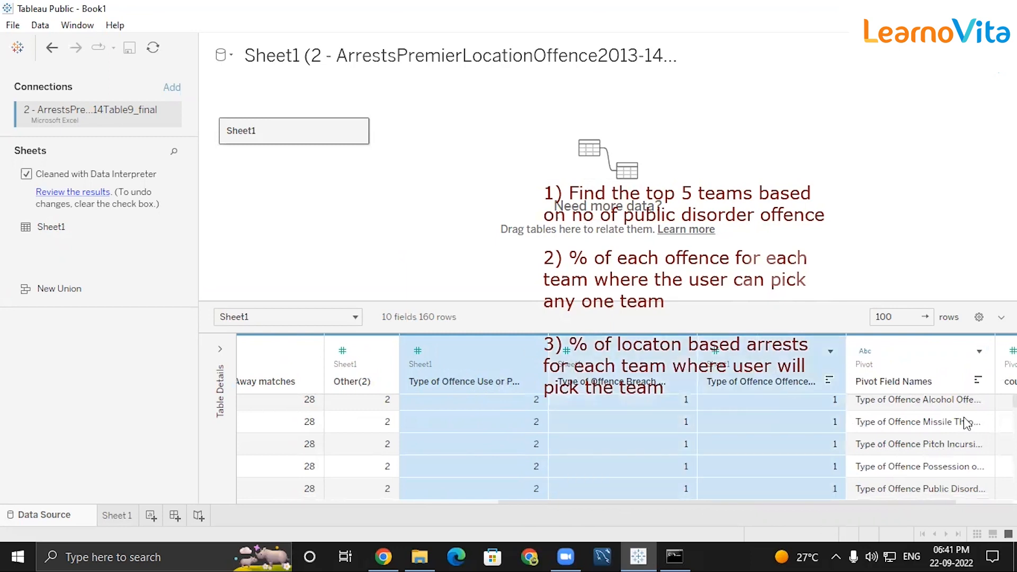
{"action": "left_click", "coordinate": [935, 379], "text": "shift"}
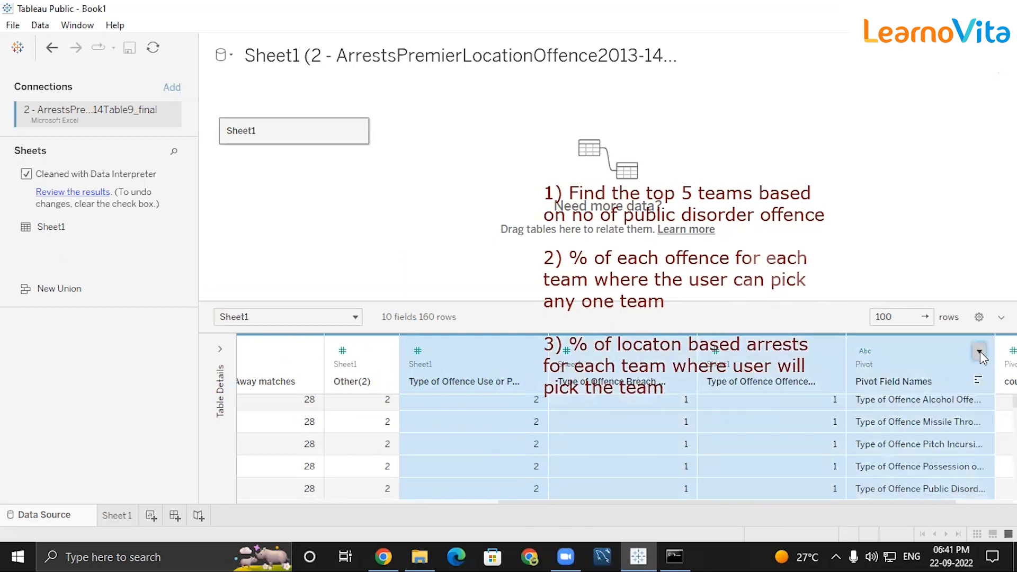
{"action": "left_click", "coordinate": [980, 353]}
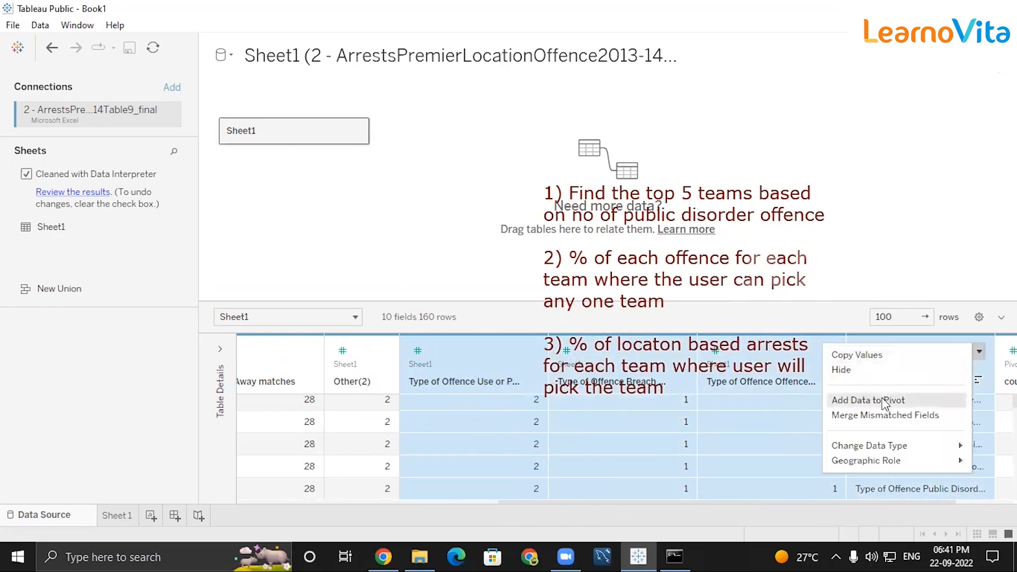
{"action": "left_click", "coordinate": [884, 401]}
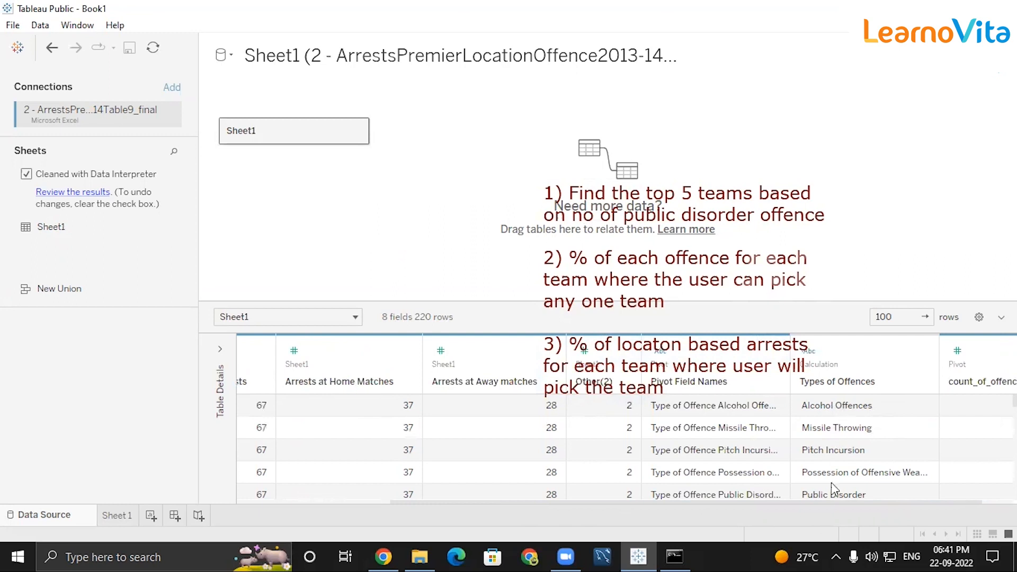
Step: Hide the Pivot Field Names column in the data source and look over the remaining columns
{"action": "scroll", "coordinate": [837, 468], "scroll_direction": "down", "scroll_amount": 5}
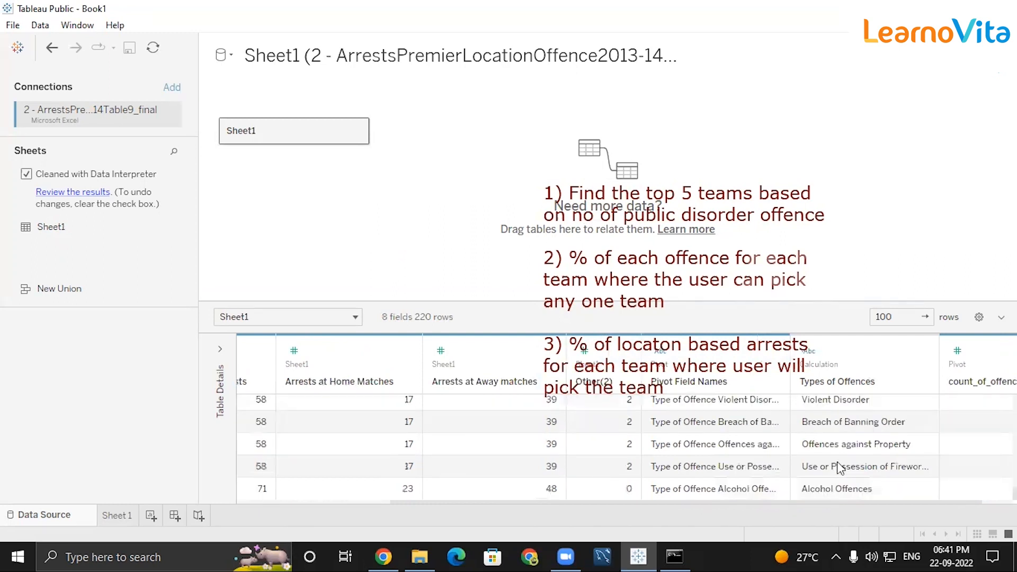
{"action": "scroll", "coordinate": [836, 462], "scroll_direction": "down", "scroll_amount": 3}
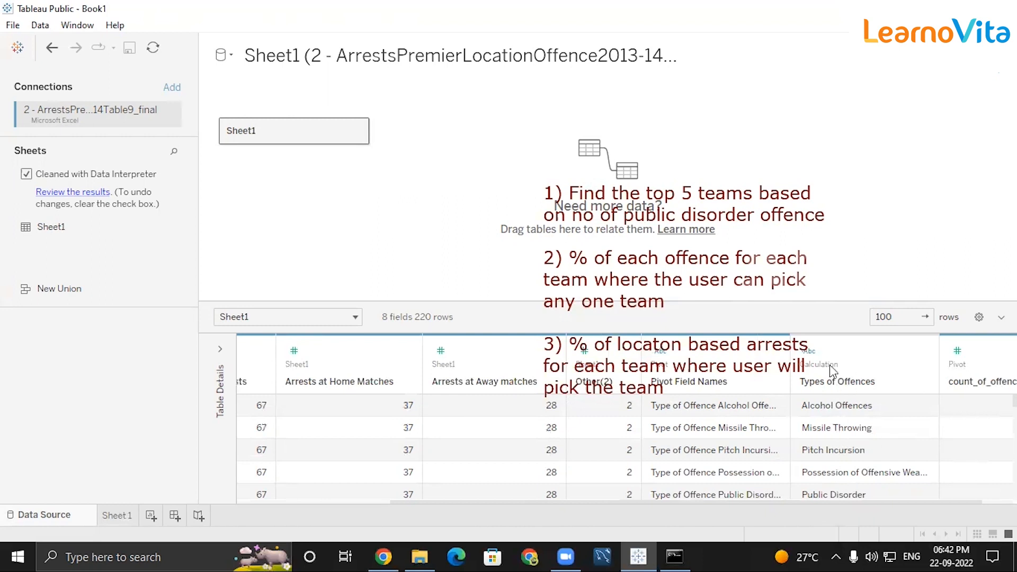
{"action": "left_click", "coordinate": [772, 351]}
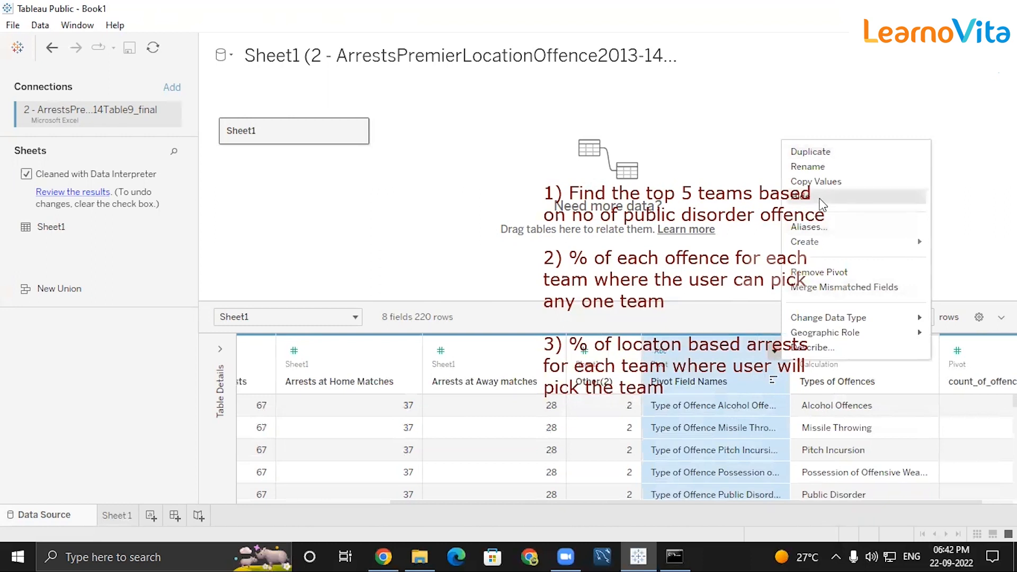
{"action": "left_click", "coordinate": [820, 204]}
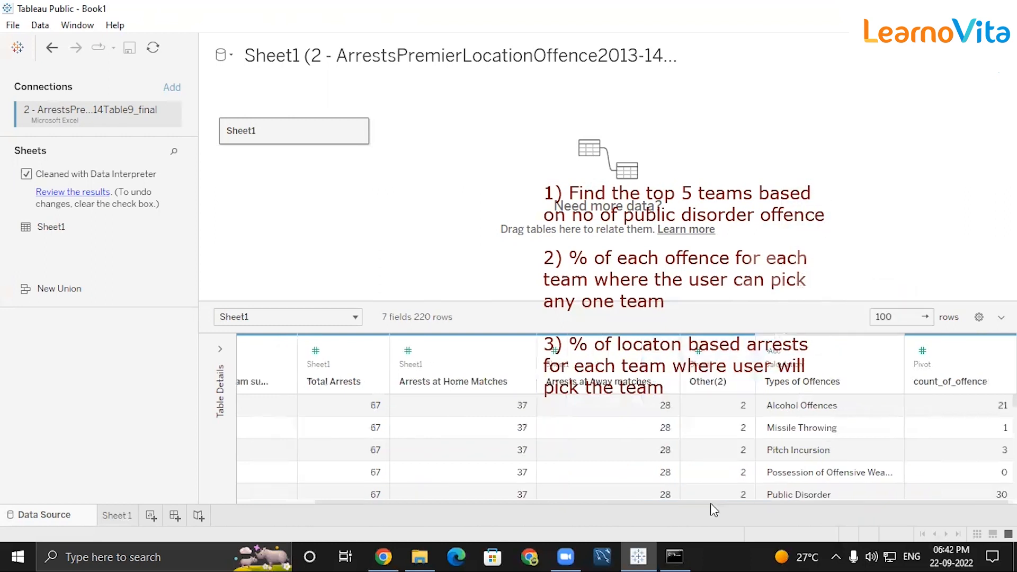
{"action": "left_click_drag", "start_coordinate": [709, 502], "coordinate": [833, 515]}
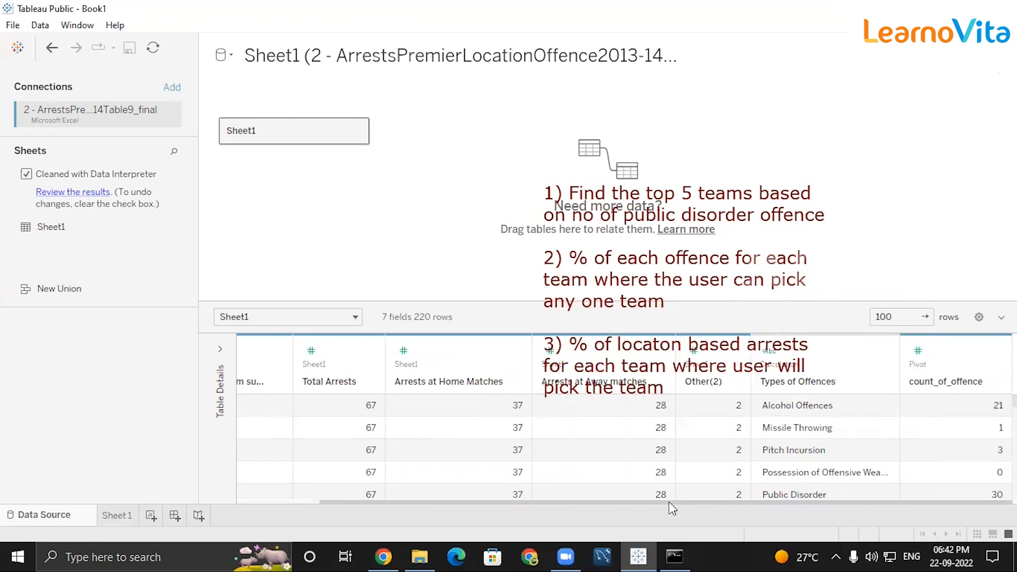
{"action": "left_click_drag", "start_coordinate": [670, 503], "coordinate": [446, 484]}
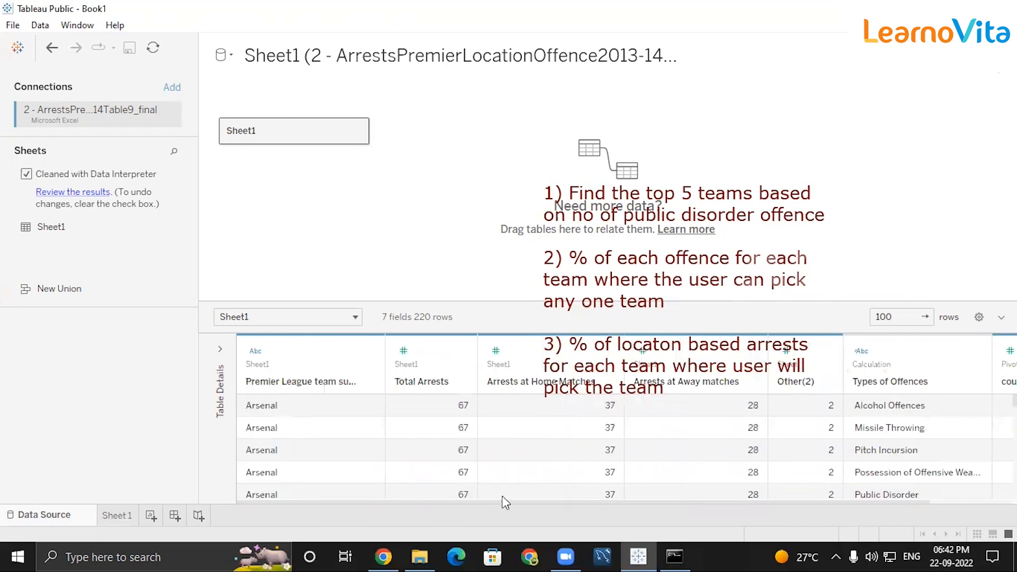
{"action": "left_click", "coordinate": [743, 497]}
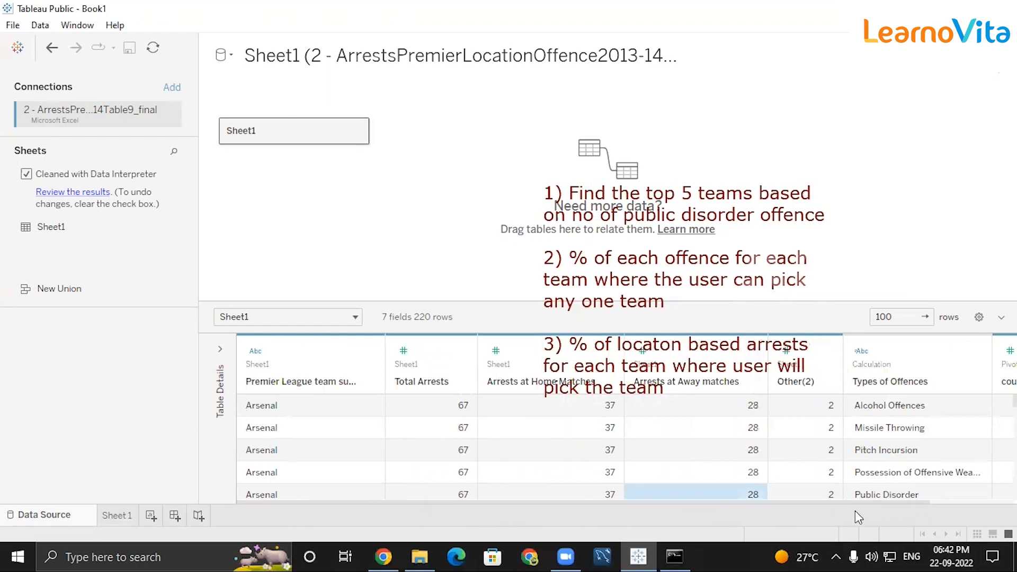
Step: On Sheet 1, filter Types of Offences to keep only Public Disorder
{"action": "left_click", "coordinate": [116, 515]}
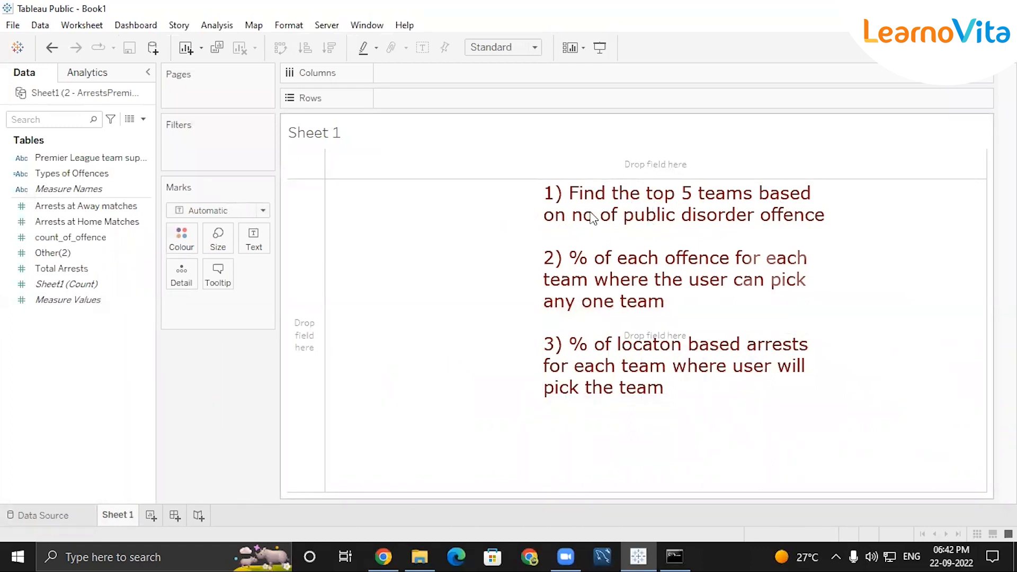
{"action": "mouse_move", "coordinate": [105, 183]}
{"action": "left_mouse_down"}
{"action": "mouse_move", "coordinate": [202, 129]}
{"action": "mouse_move", "coordinate": [112, 175]}
{"action": "left_mouse_up"}
{"action": "left_click", "coordinate": [112, 174]}
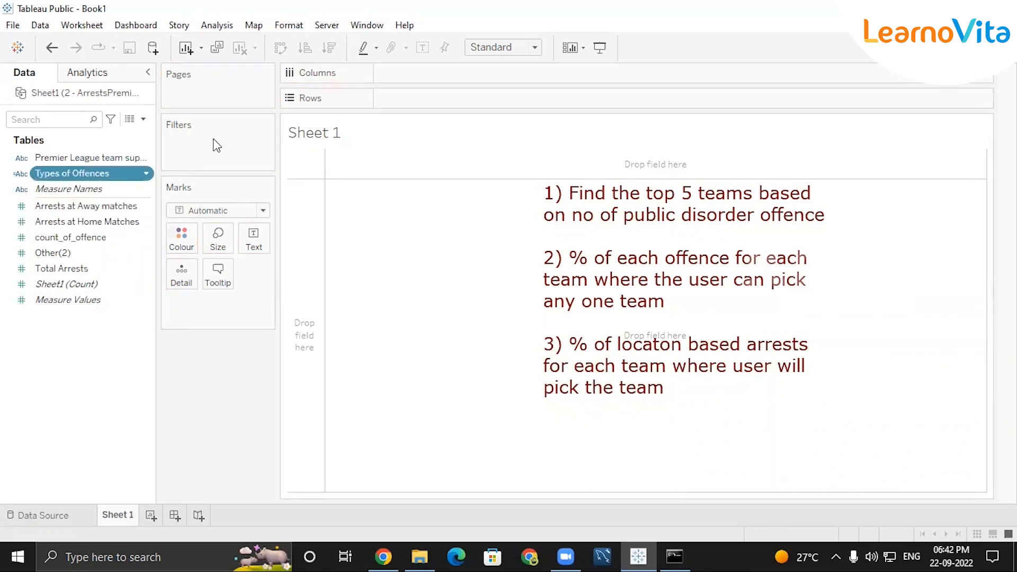
{"action": "left_click_drag", "start_coordinate": [73, 180], "coordinate": [318, 98]}
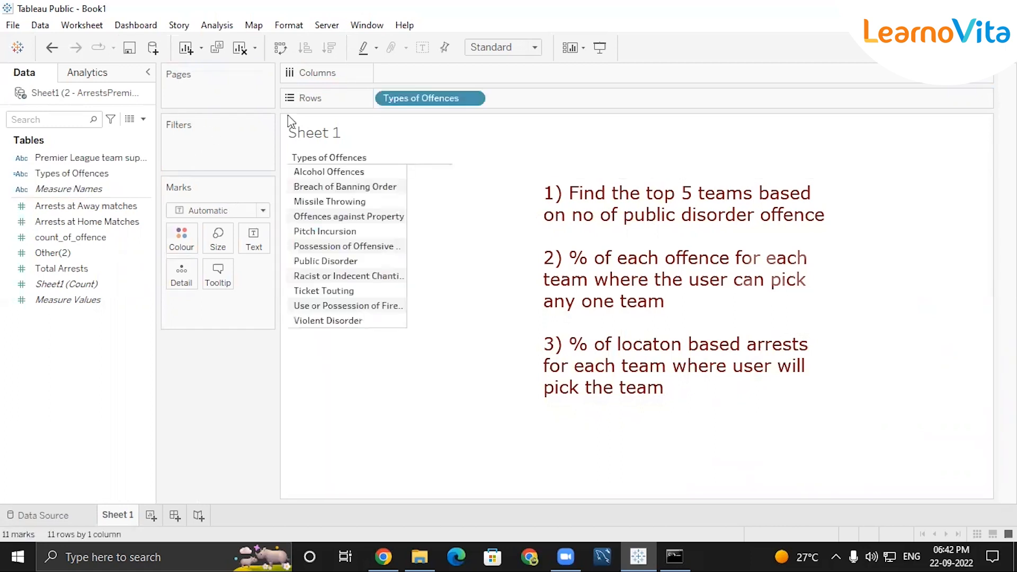
{"action": "left_click_drag", "start_coordinate": [415, 96], "coordinate": [242, 158]}
{"action": "left_click", "coordinate": [366, 247]}
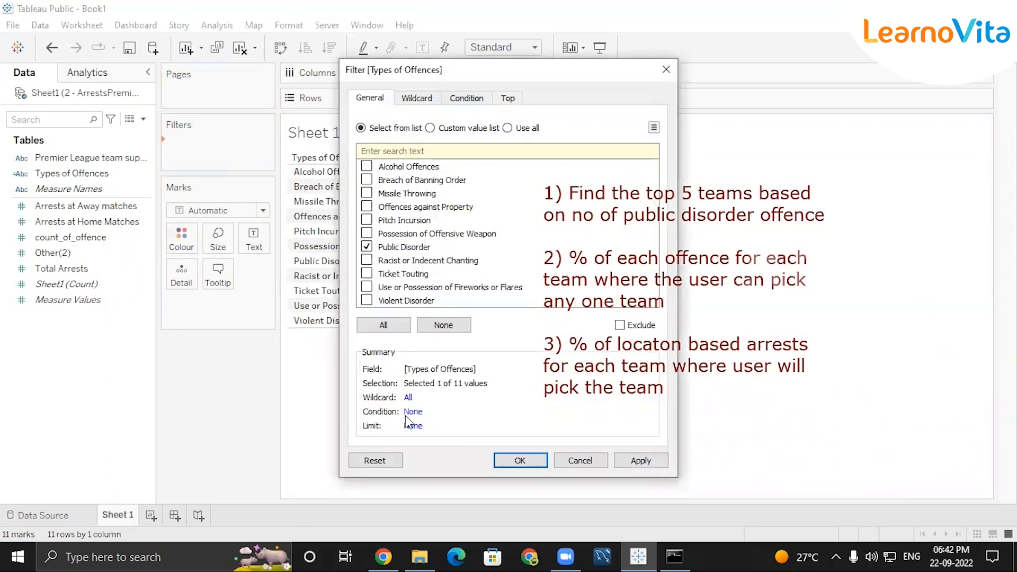
{"action": "left_click", "coordinate": [519, 460]}
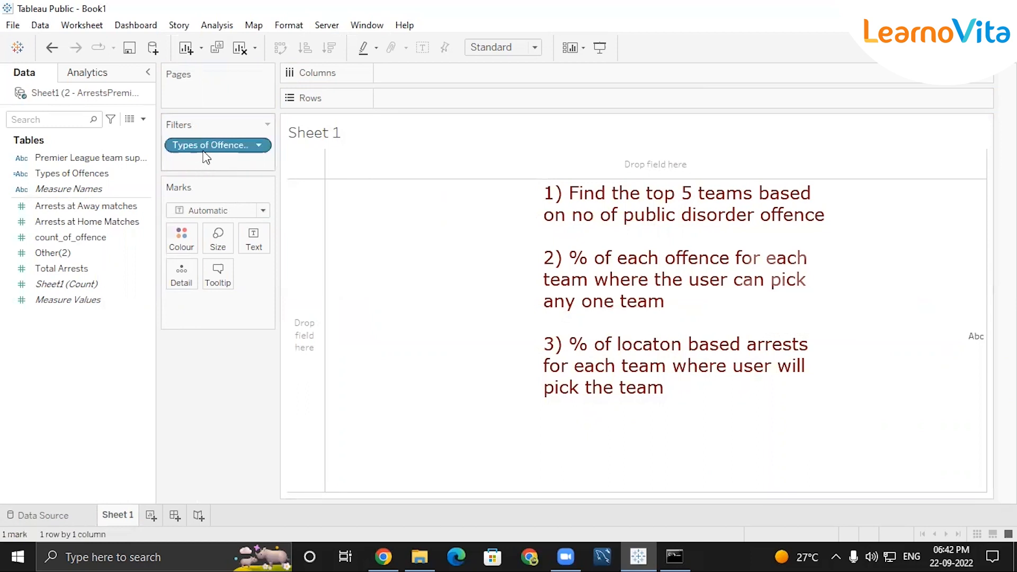
Step: Build a table with the Premier League team field in rows and the sum of count_of_offence as its values
{"action": "double_click", "coordinate": [64, 155]}
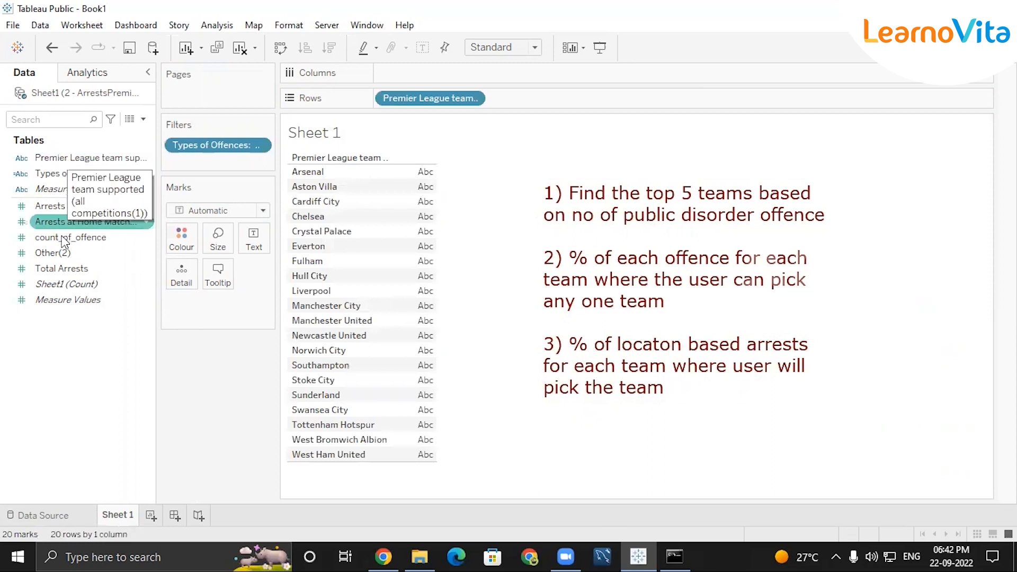
{"action": "left_click", "coordinate": [91, 241]}
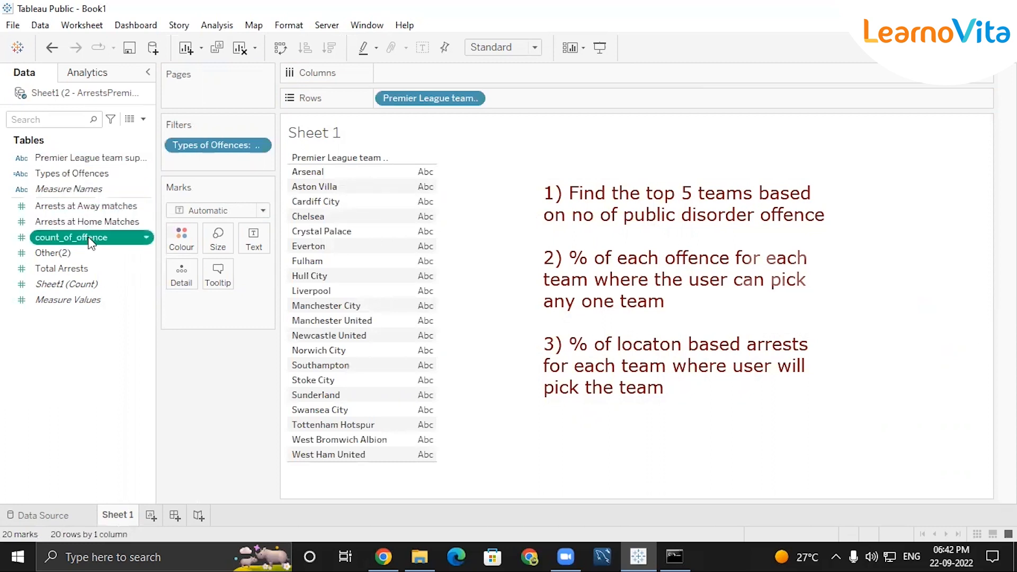
{"action": "double_click", "coordinate": [91, 241]}
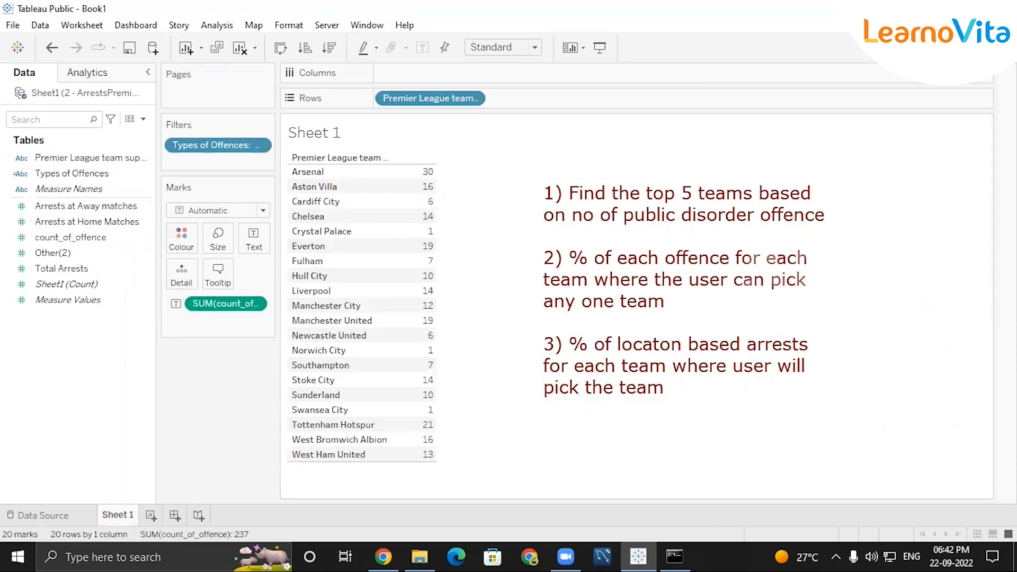
Step: Filter the Premier League team field to the top 5 by sum of count_of_offence
{"action": "left_click", "coordinate": [471, 99]}
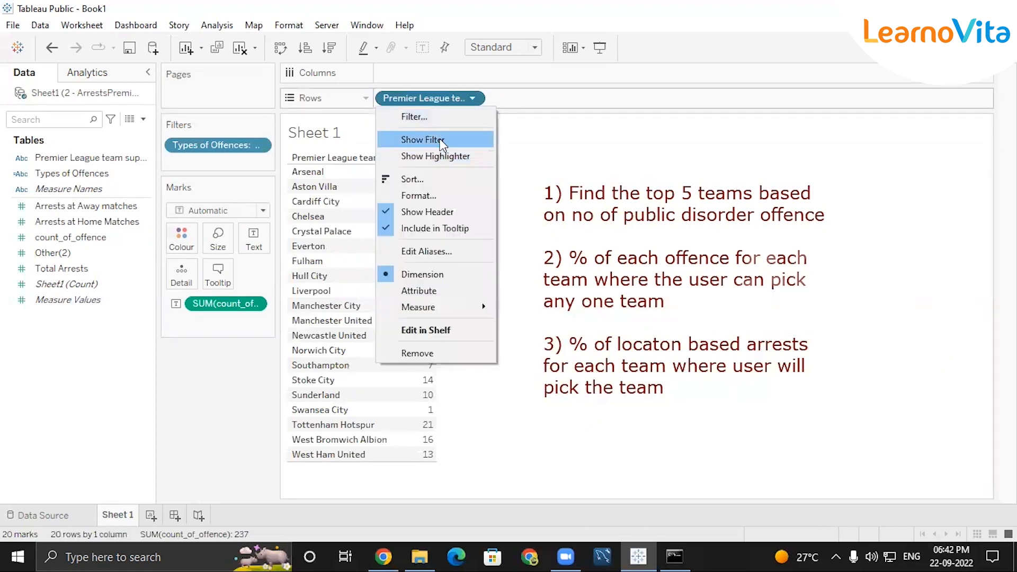
{"action": "left_click", "coordinate": [412, 118]}
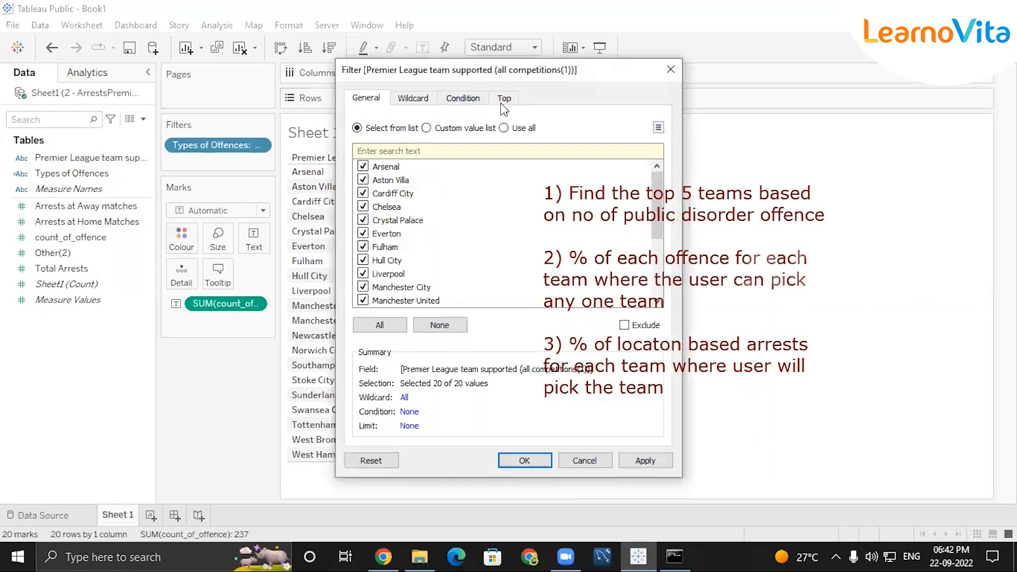
{"action": "left_click", "coordinate": [502, 99]}
{"action": "left_click", "coordinate": [396, 139]}
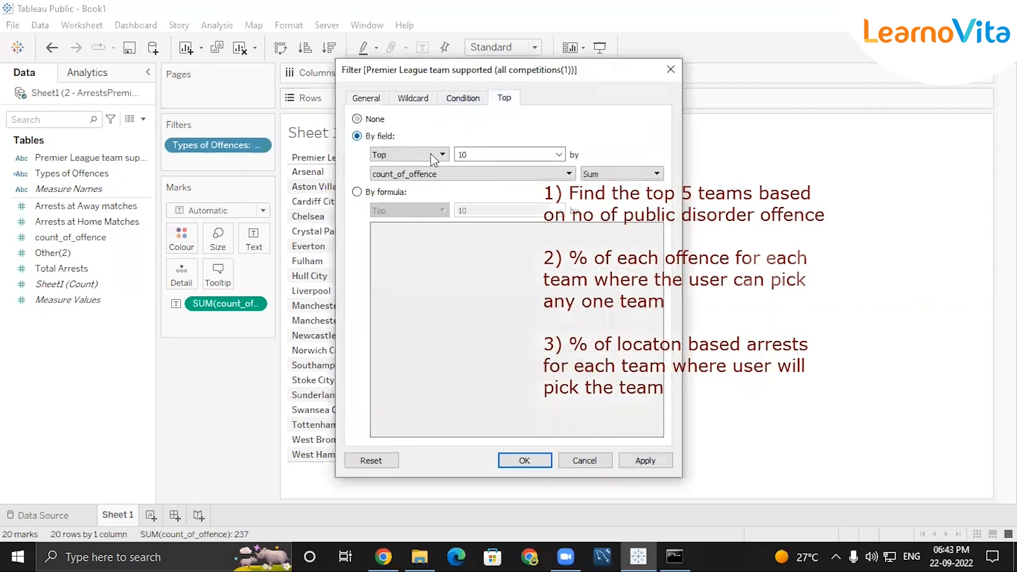
{"action": "left_click", "coordinate": [476, 154]}
{"action": "type", "text": "5"}
{"action": "left_click", "coordinate": [523, 461]}
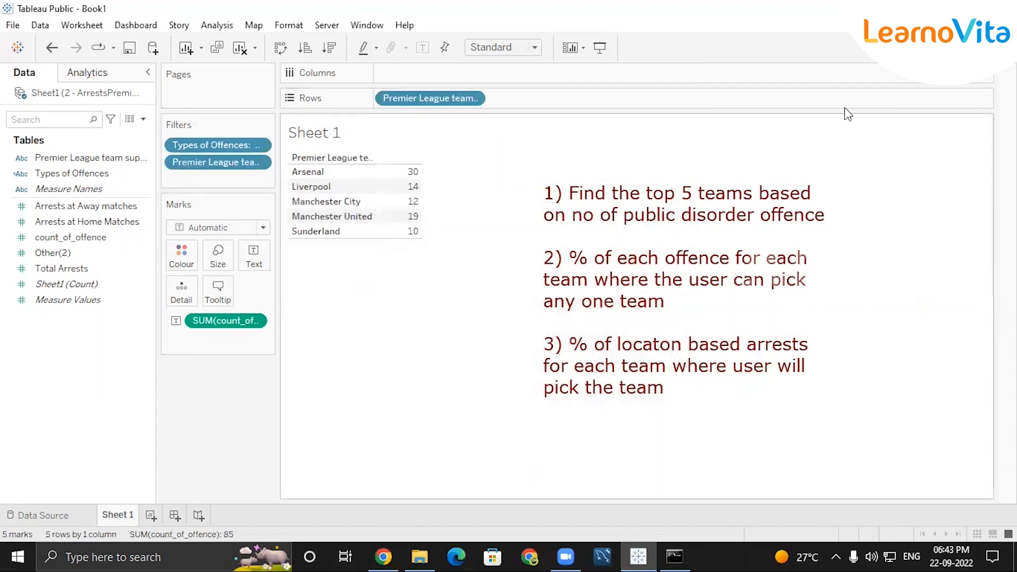
Step: Turn the team table into a horizontal bar chart and swap rows and columns for vertical bars
{"action": "left_click", "coordinate": [986, 47]}
{"action": "left_click", "coordinate": [901, 161]}
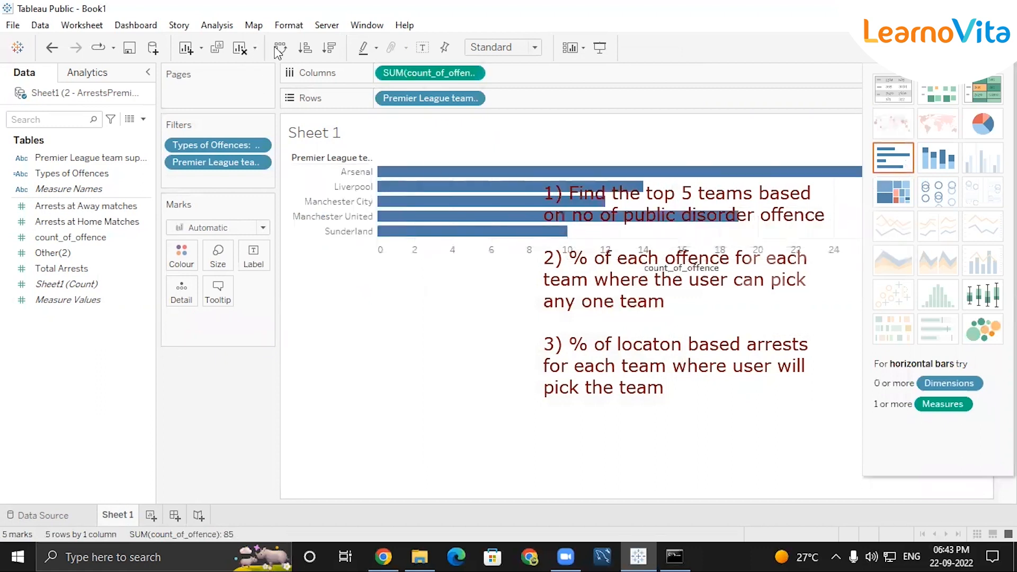
{"action": "left_click", "coordinate": [279, 48]}
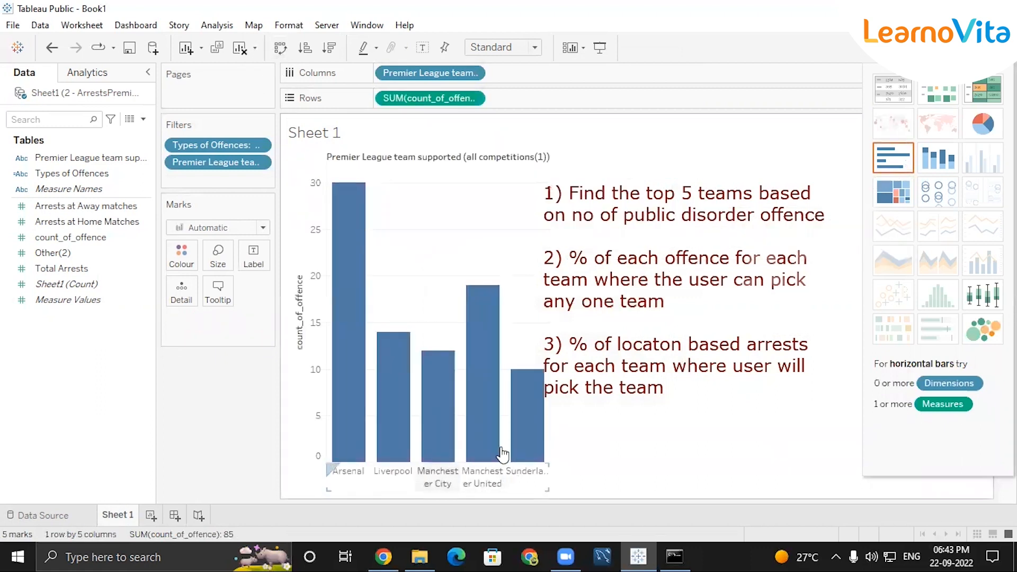
Step: Sort the team bars in descending order of count_of_offence and show their mark labels
{"action": "left_click", "coordinate": [299, 268]}
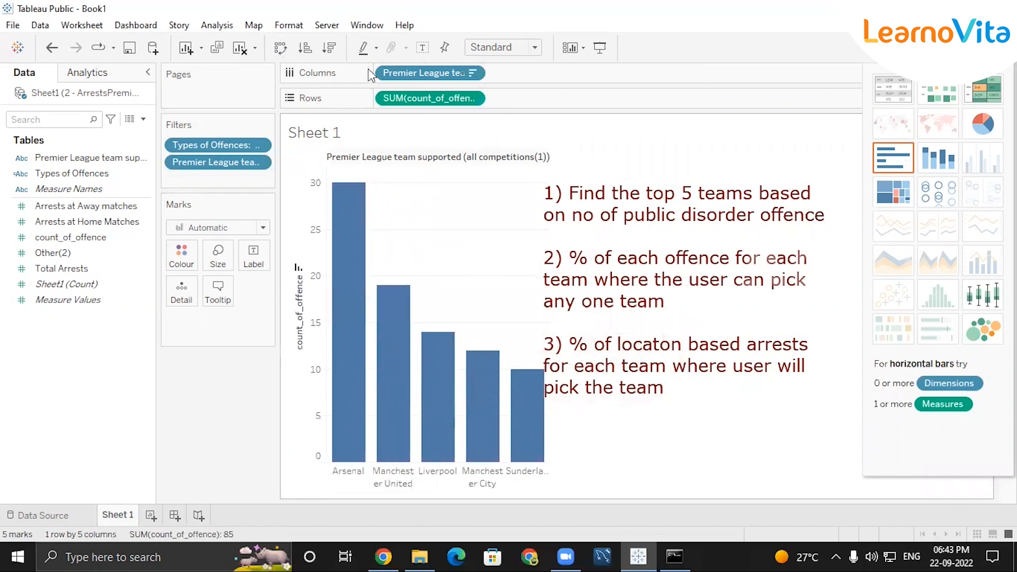
{"action": "left_click", "coordinate": [424, 47]}
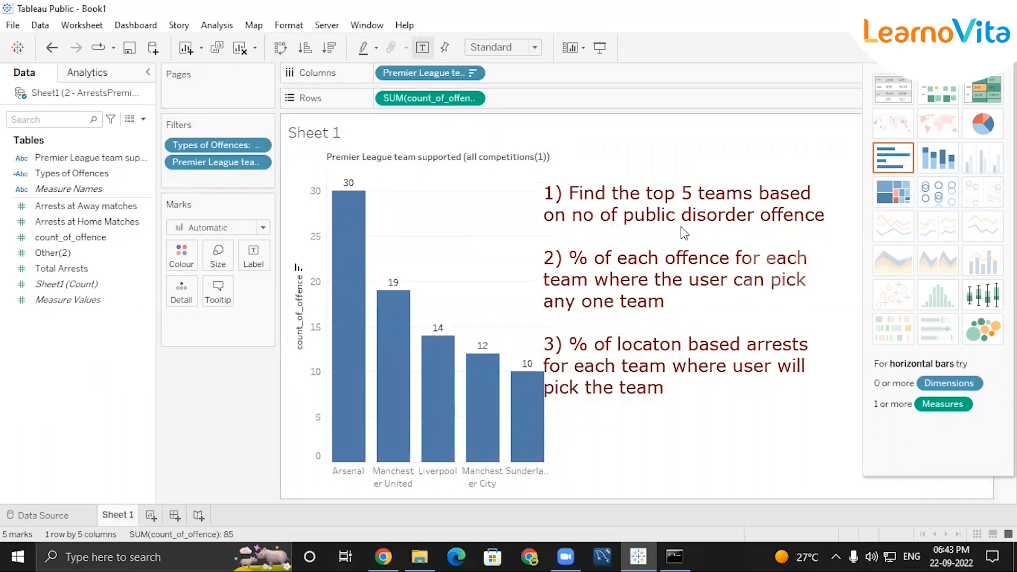
Step: On a new worksheet, add a Premier League team filter with all teams selected and show its filter control
{"action": "left_click", "coordinate": [151, 515]}
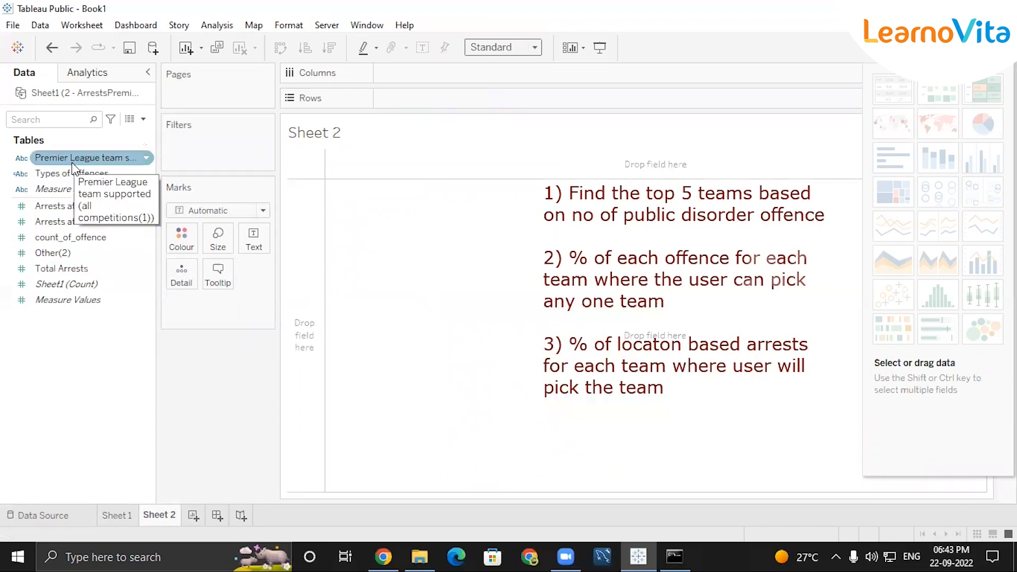
{"action": "mouse_move", "coordinate": [73, 158]}
{"action": "left_mouse_down"}
{"action": "mouse_move", "coordinate": [227, 154]}
{"action": "mouse_move", "coordinate": [233, 144]}
{"action": "mouse_move", "coordinate": [211, 143]}
{"action": "left_mouse_up"}
{"action": "left_click", "coordinate": [379, 325]}
{"action": "left_click", "coordinate": [500, 463]}
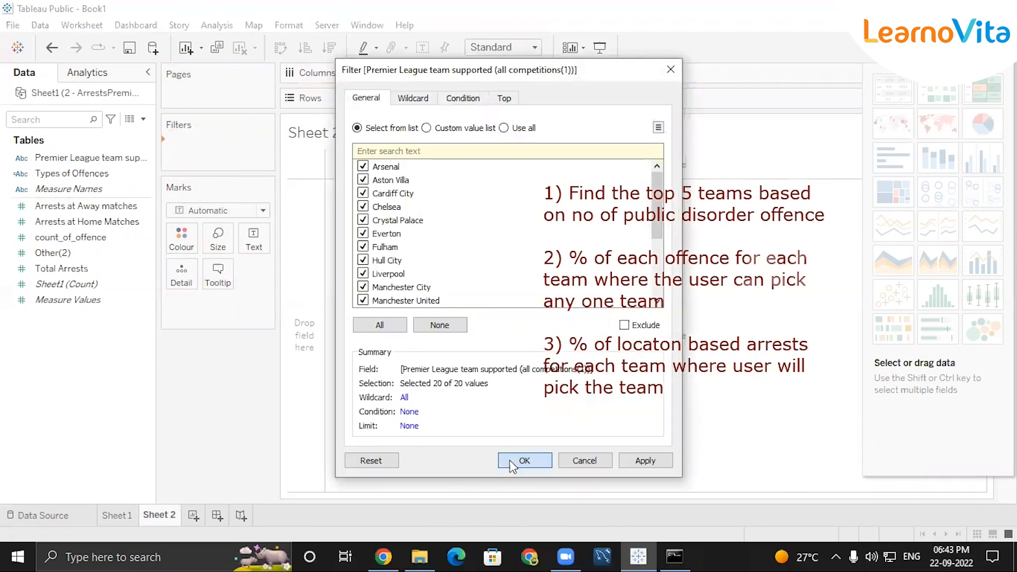
{"action": "left_click", "coordinate": [259, 145]}
{"action": "left_click", "coordinate": [246, 189]}
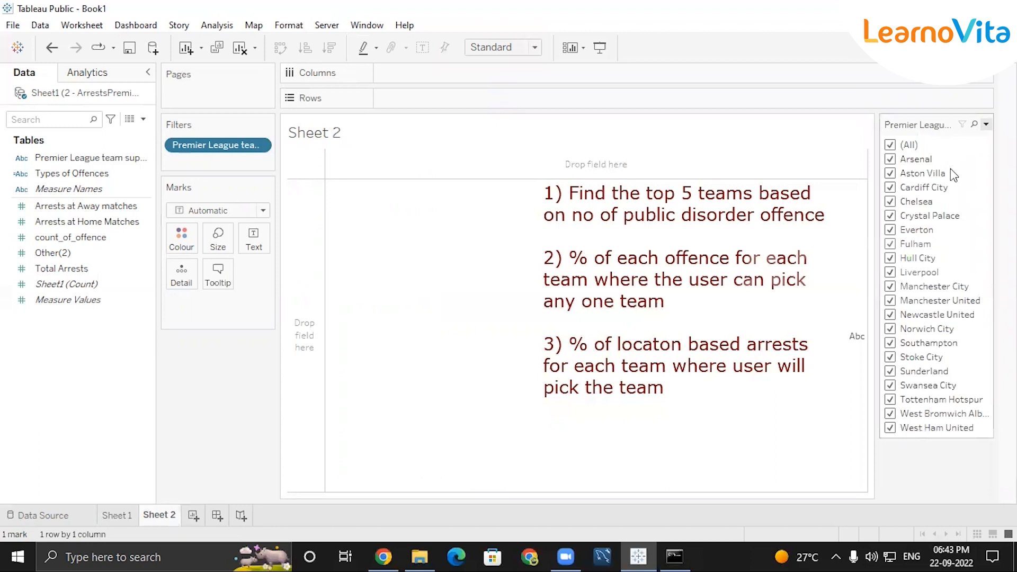
Step: Switch the Premier League team filter to a single-value dropdown and tabulate count_of_offence by Types of Offences
{"action": "left_click", "coordinate": [985, 124]}
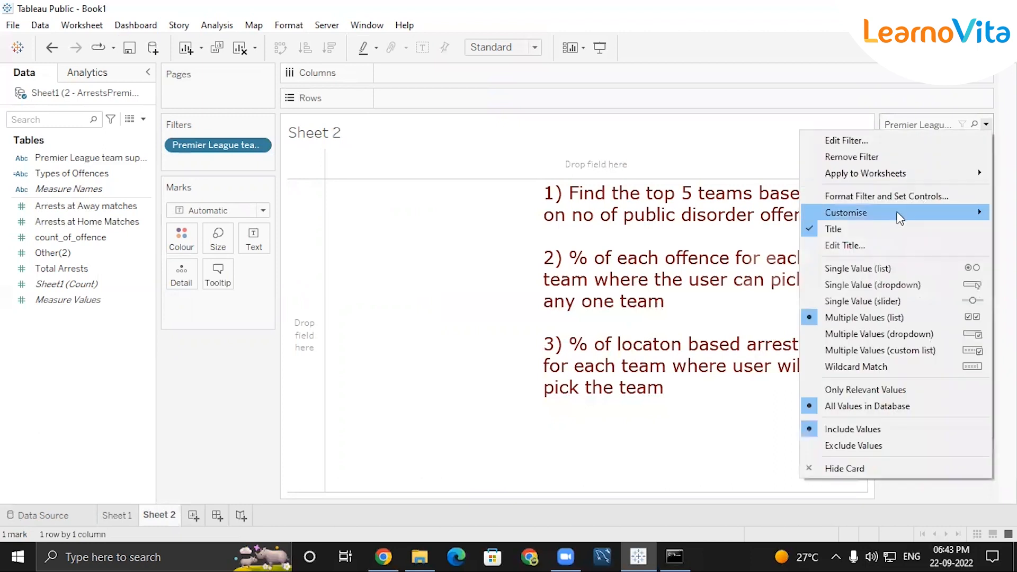
{"action": "left_click", "coordinate": [878, 290]}
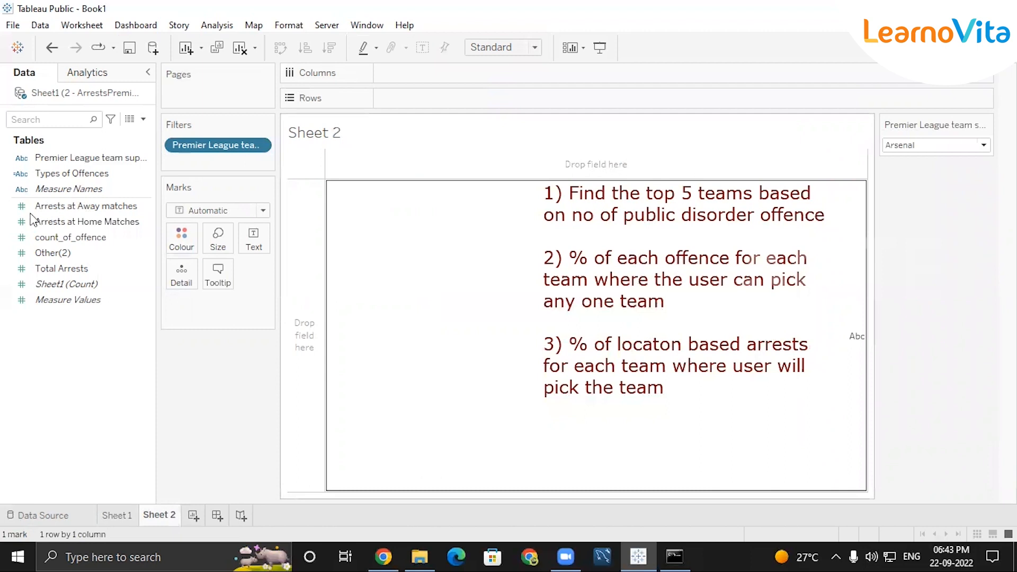
{"action": "double_click", "coordinate": [68, 174]}
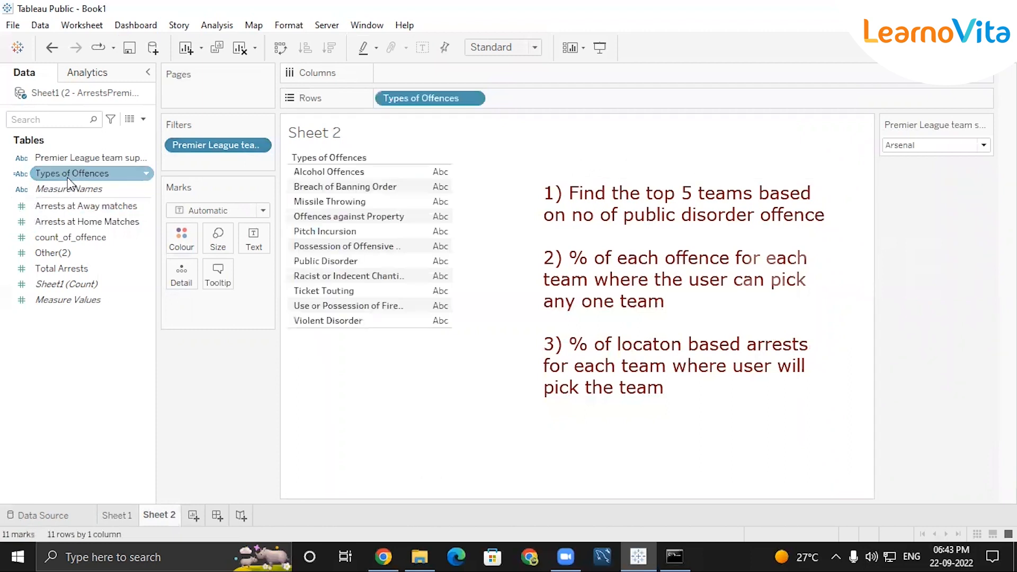
{"action": "double_click", "coordinate": [79, 239]}
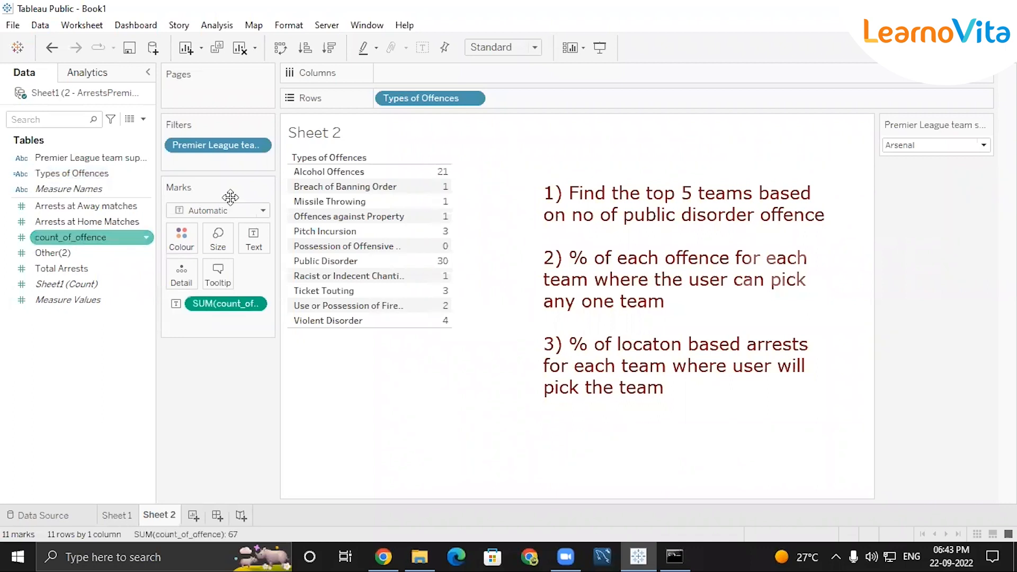
Step: Show count_of_offence as Percent of Total with a quick table calculation
{"action": "left_click", "coordinate": [255, 304]}
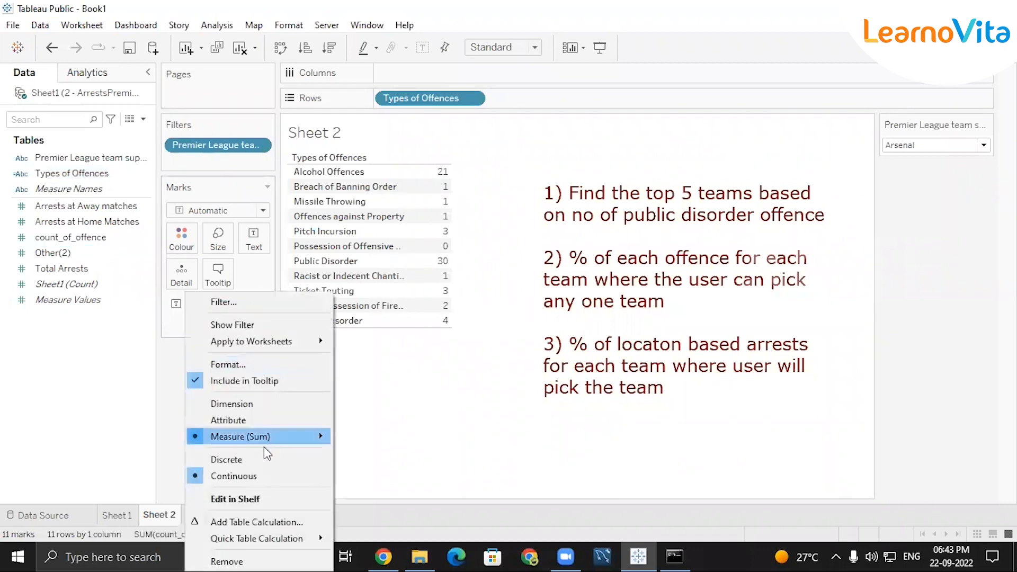
{"action": "mouse_move", "coordinate": [253, 533]}
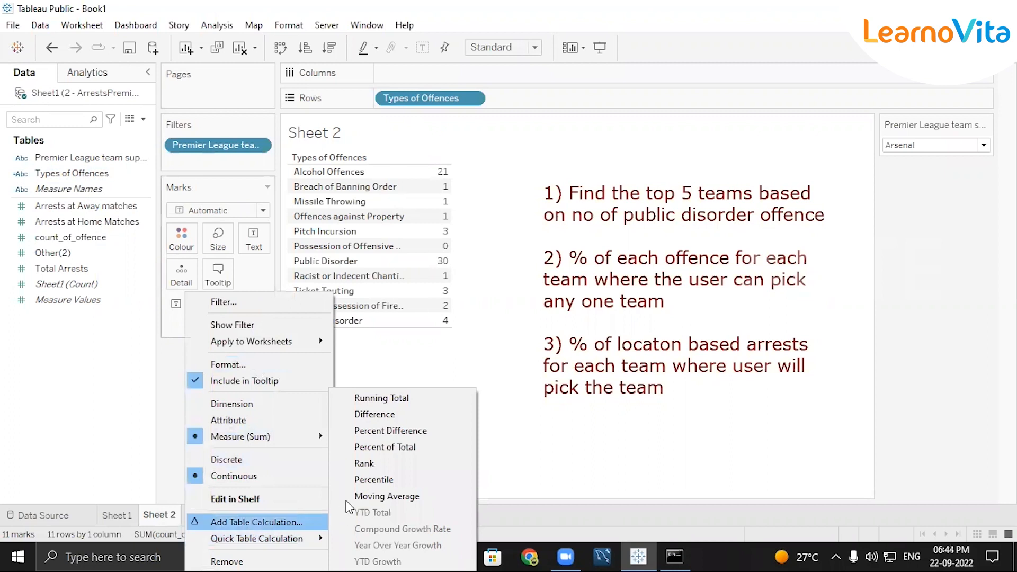
{"action": "left_click", "coordinate": [381, 450]}
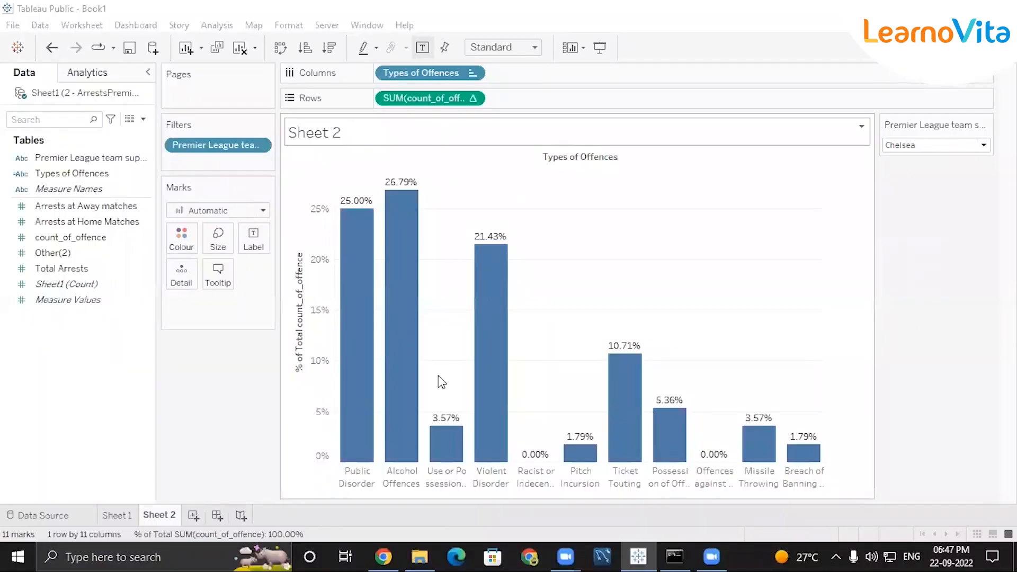
Step: Sort the offence type bars in descending order of their percentage of total
{"action": "left_click", "coordinate": [305, 48]}
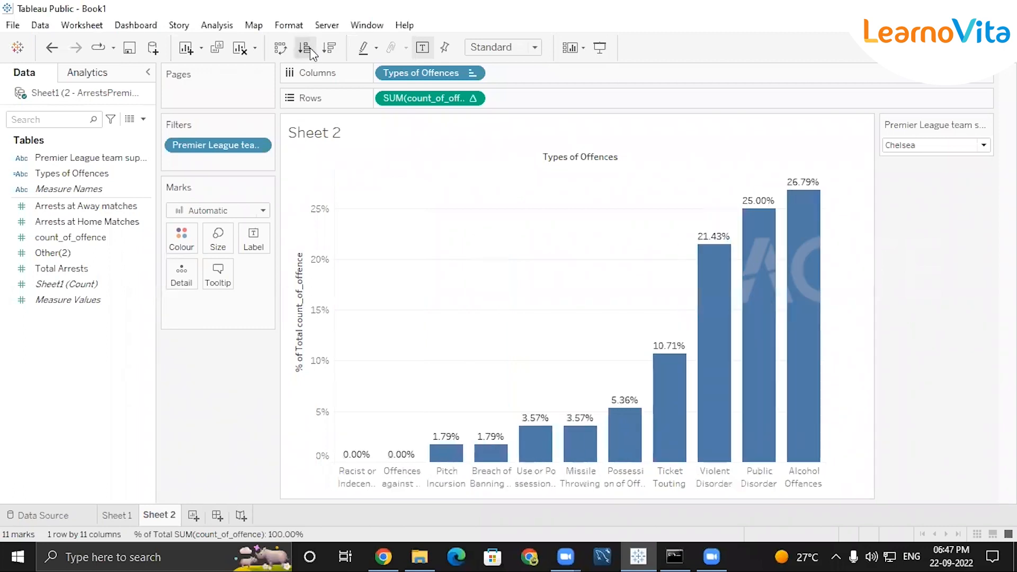
{"action": "left_click", "coordinate": [329, 47]}
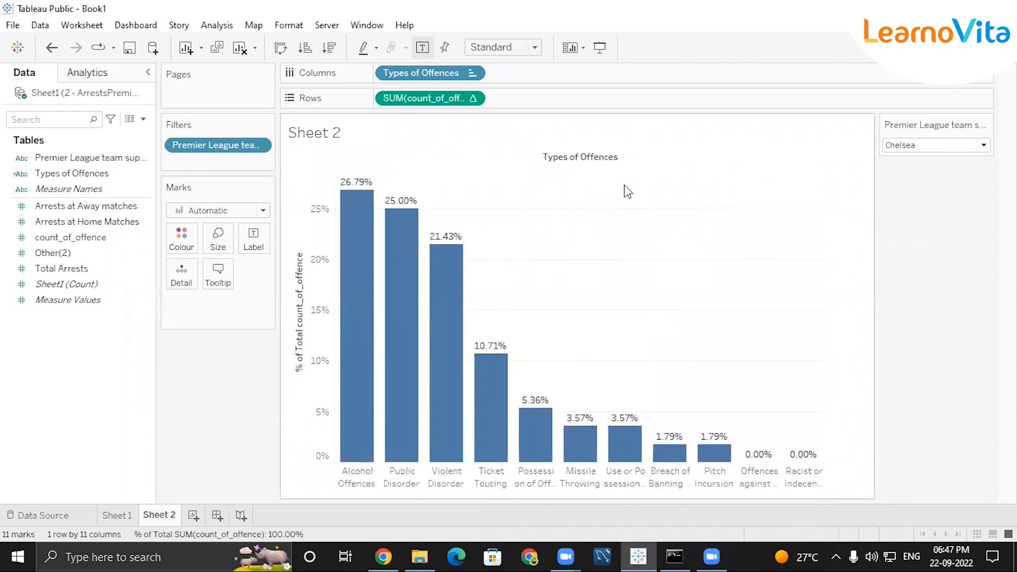
{"action": "left_click", "coordinate": [984, 144]}
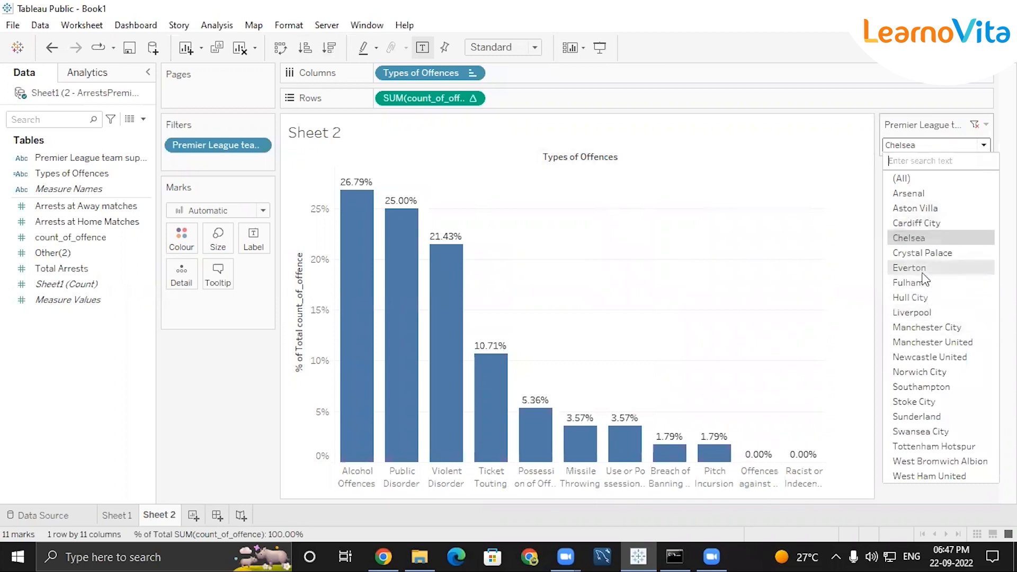
Step: On Sheet 1, check the Types of Offences filter selection and add the Premier League team filter to context
{"action": "left_click", "coordinate": [116, 514]}
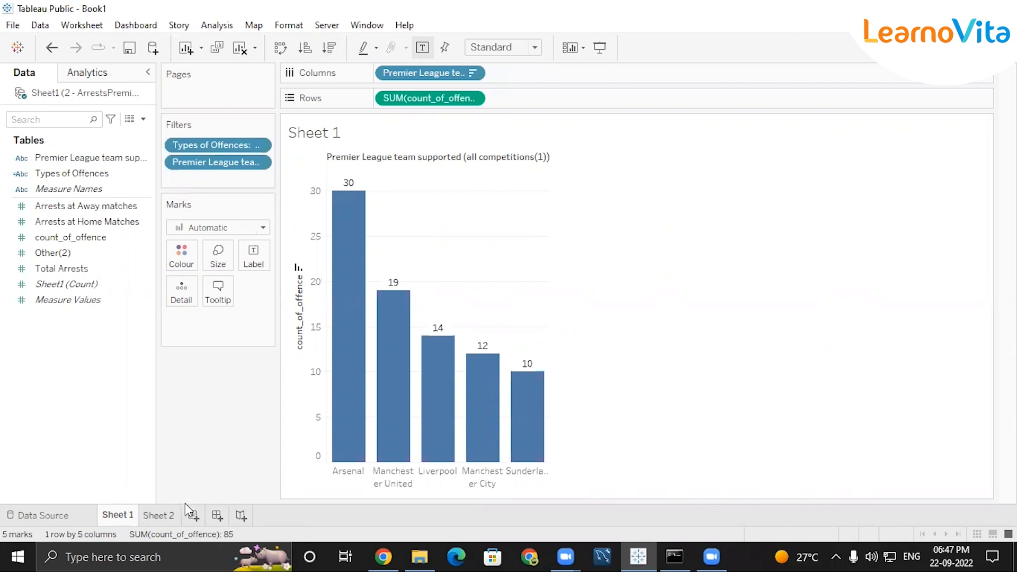
{"action": "mouse_move", "coordinate": [427, 428]}
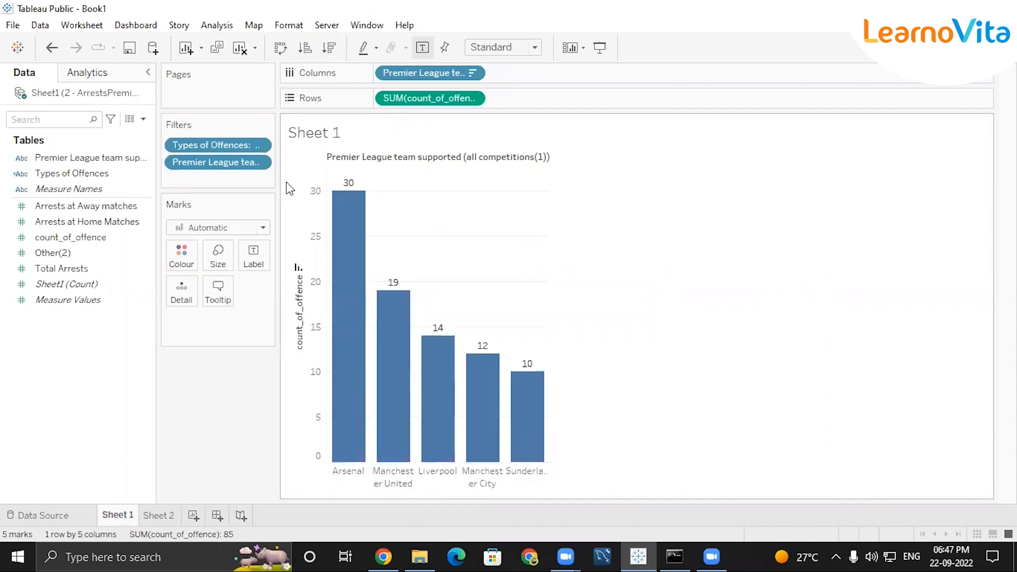
{"action": "left_click", "coordinate": [252, 144]}
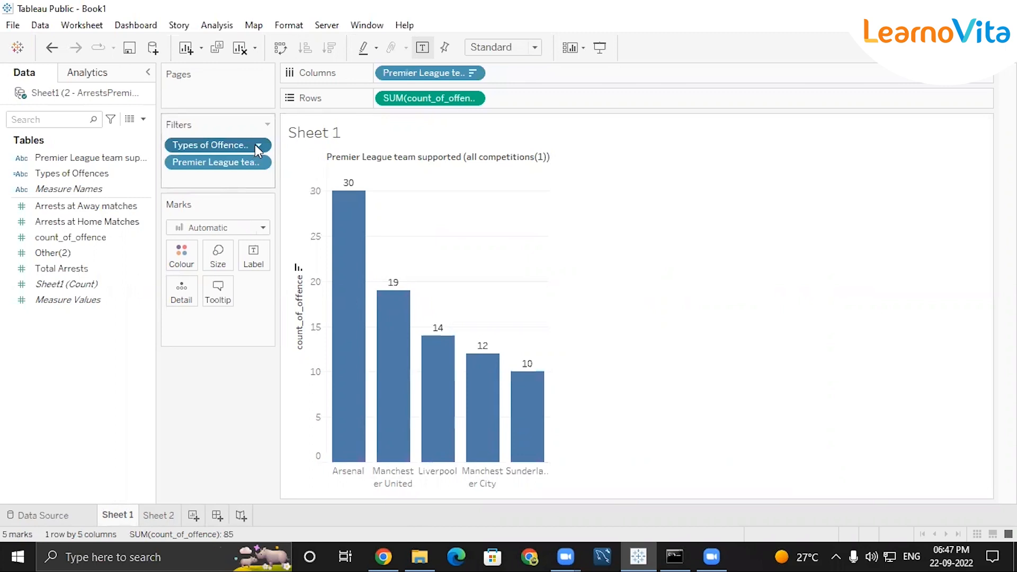
{"action": "left_click", "coordinate": [260, 145]}
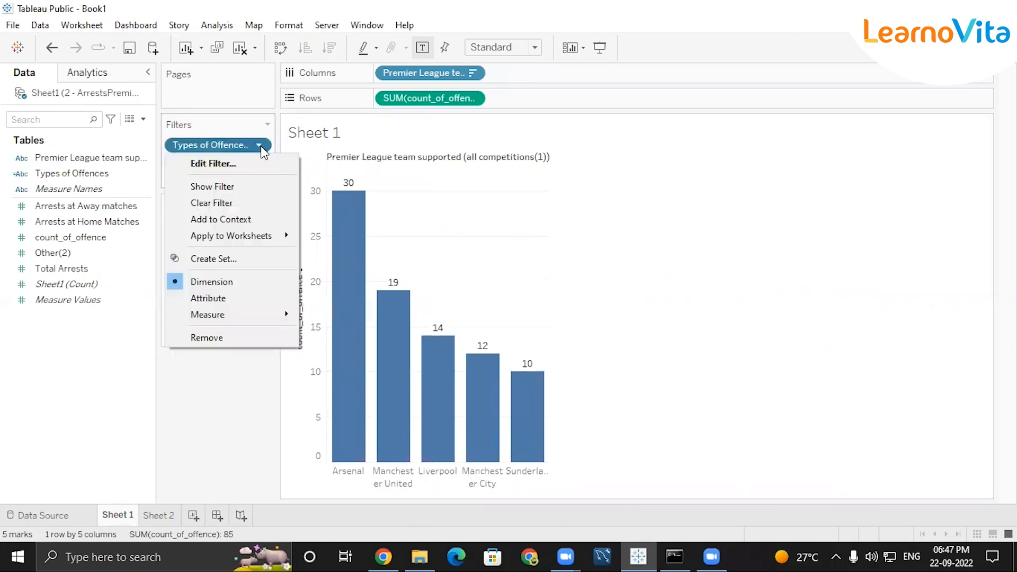
{"action": "left_click", "coordinate": [233, 162]}
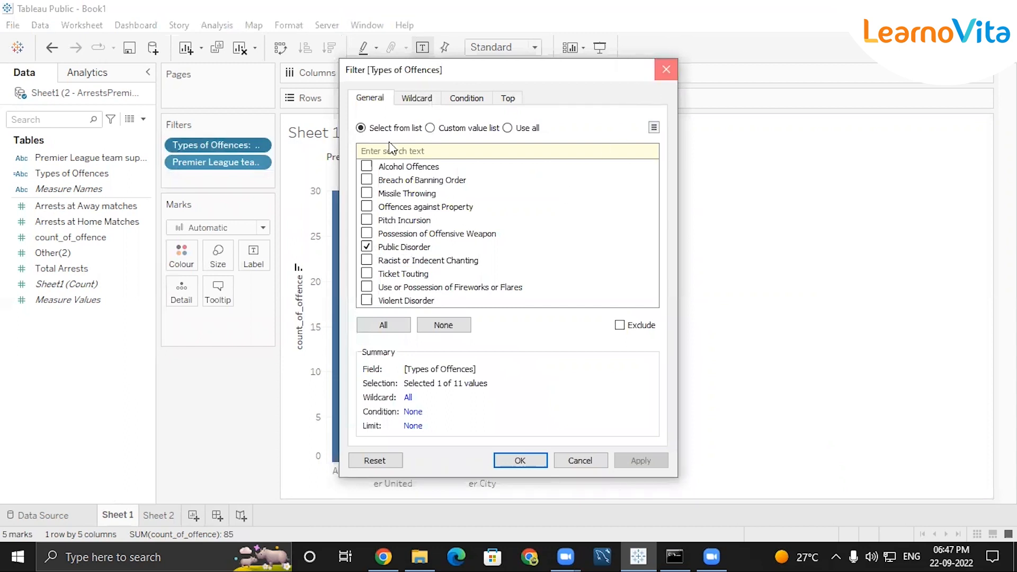
{"action": "key", "text": "Escape"}
{"action": "left_click", "coordinate": [259, 162]}
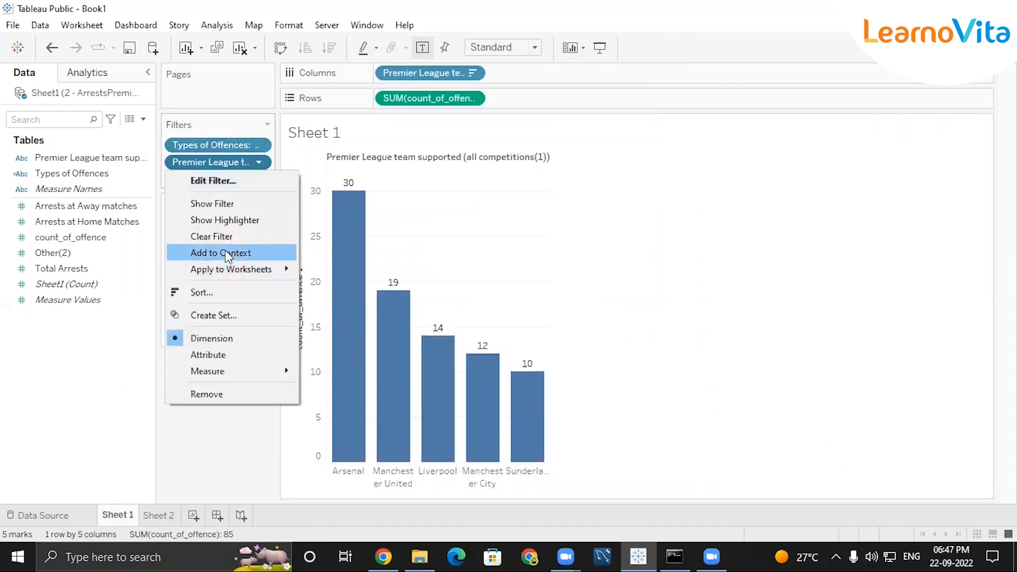
{"action": "left_click", "coordinate": [225, 253]}
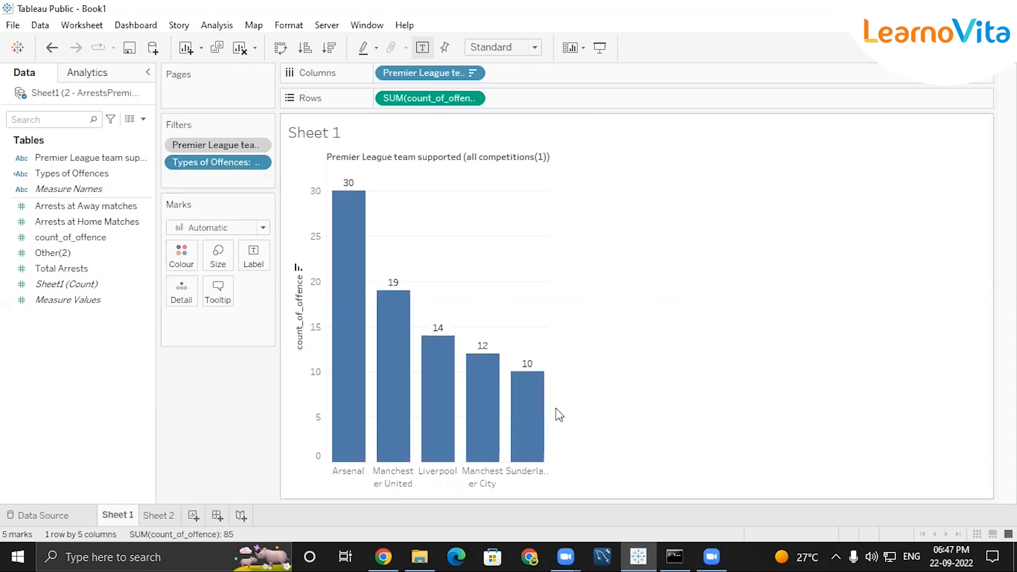
Step: On Sheet 2, set the Premier League team filter to Crystal Palace
{"action": "left_click", "coordinate": [159, 516]}
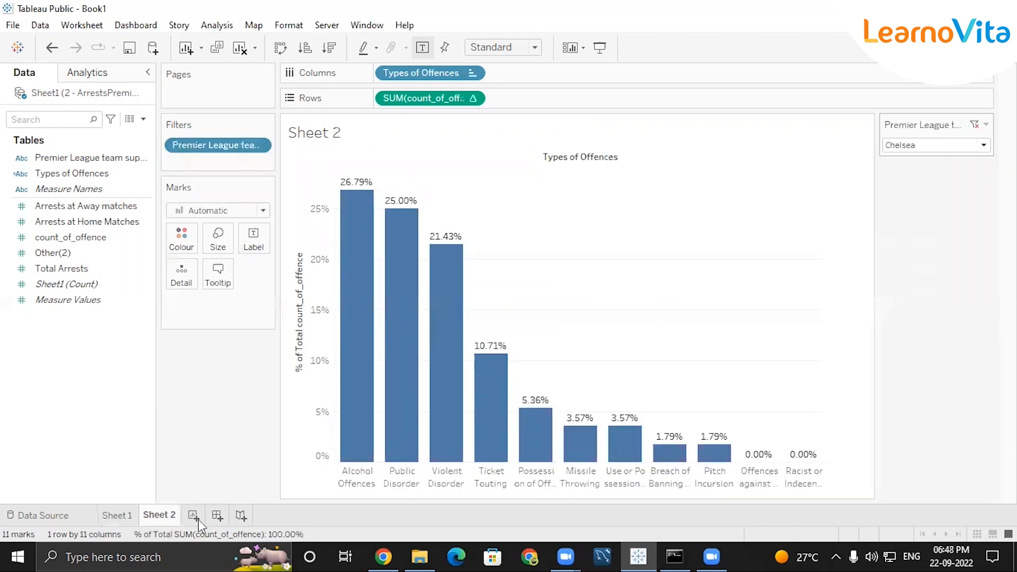
{"action": "left_click", "coordinate": [919, 148]}
{"action": "left_click", "coordinate": [921, 254]}
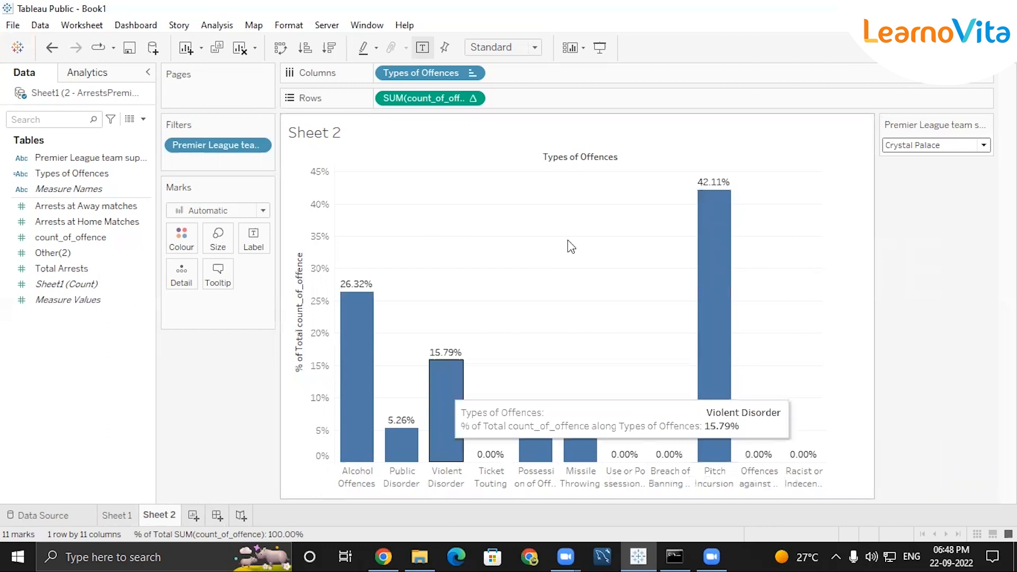
Step: Create a third worksheet and review the pivoted fields in the data source
{"action": "left_click", "coordinate": [194, 515]}
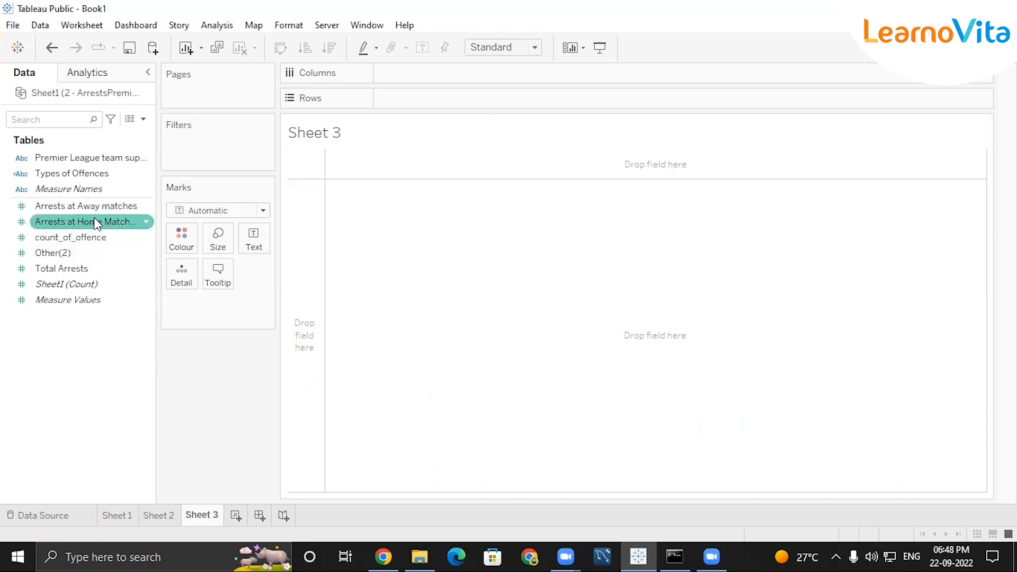
{"action": "left_click", "coordinate": [100, 253]}
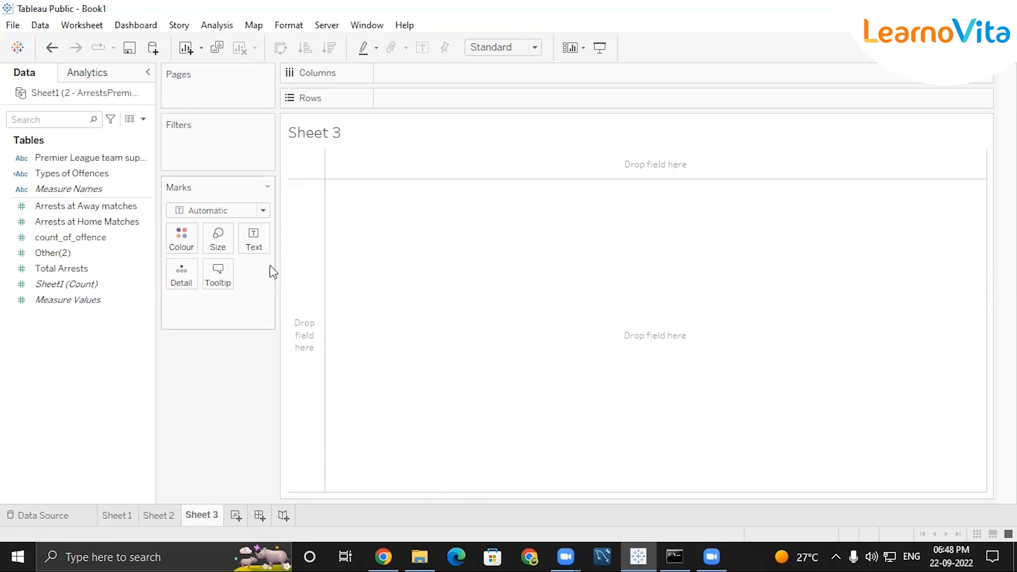
{"action": "left_click", "coordinate": [55, 514]}
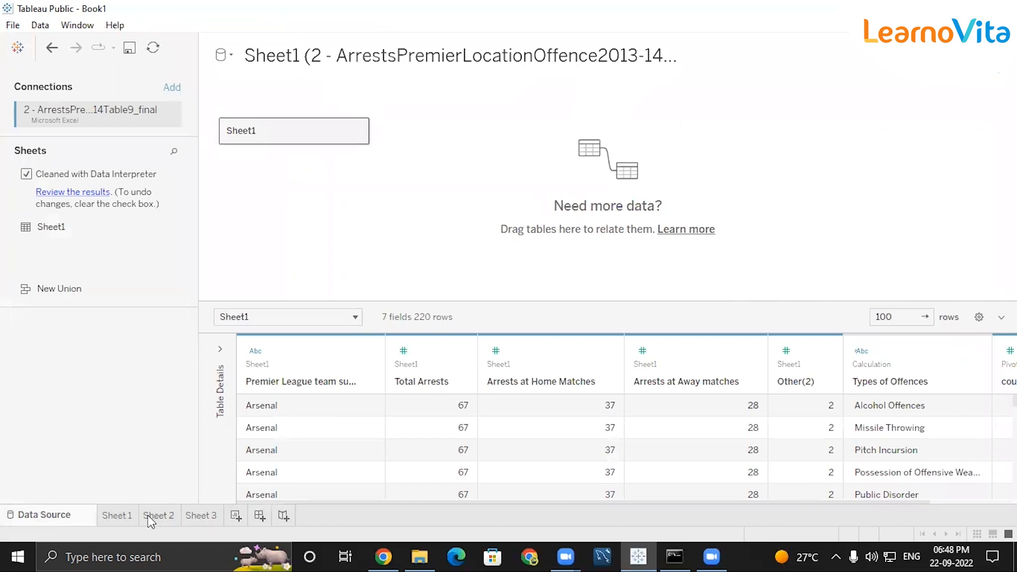
{"action": "left_click", "coordinate": [200, 514]}
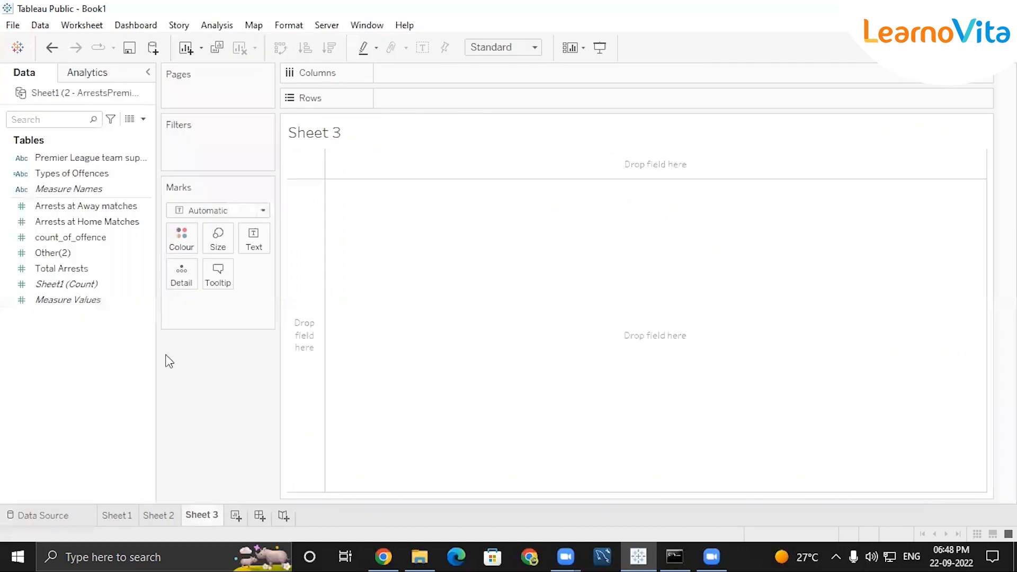
Step: Connect again to the Excel workbook 2 - ArrestsPremierLocationOffence2013-14Table9_final as a new data source
{"action": "left_click", "coordinate": [17, 47]}
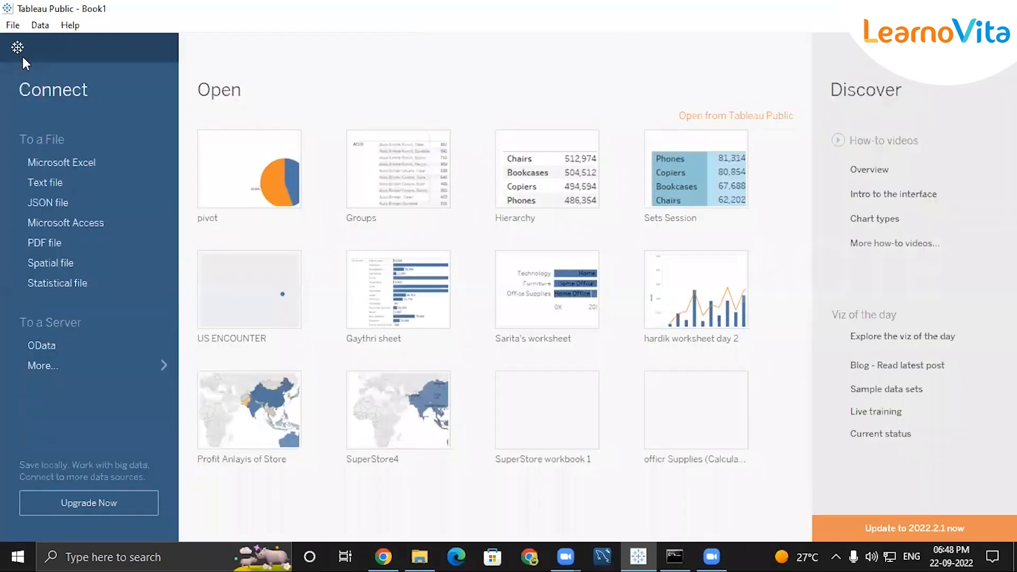
{"action": "left_click", "coordinate": [78, 170]}
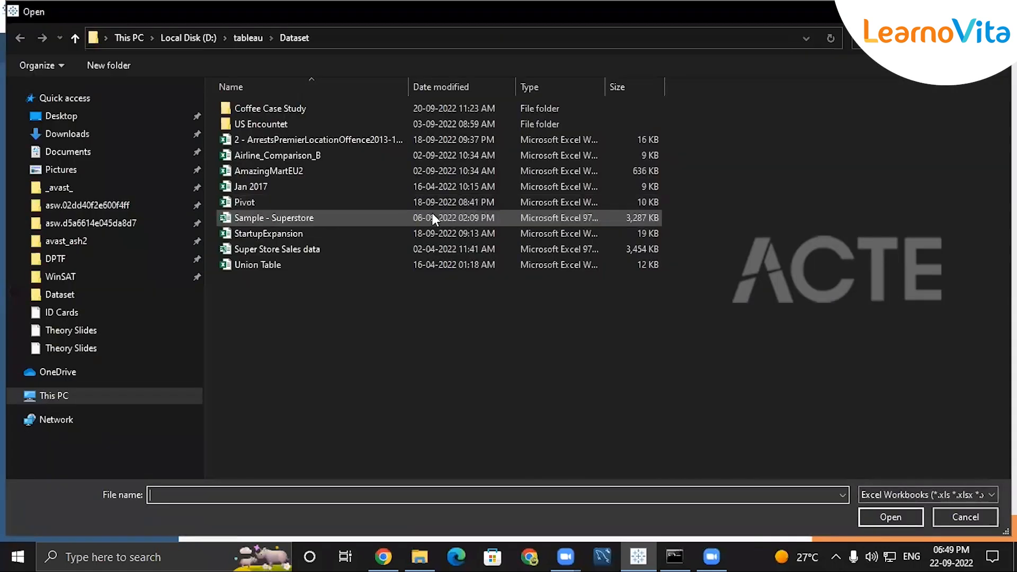
{"action": "left_click", "coordinate": [294, 139]}
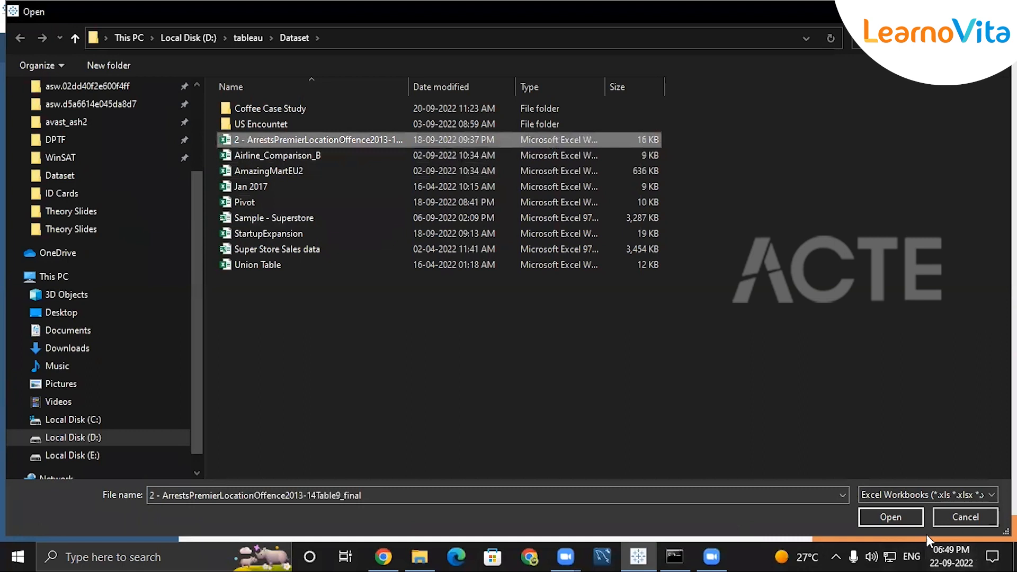
{"action": "left_click", "coordinate": [879, 513]}
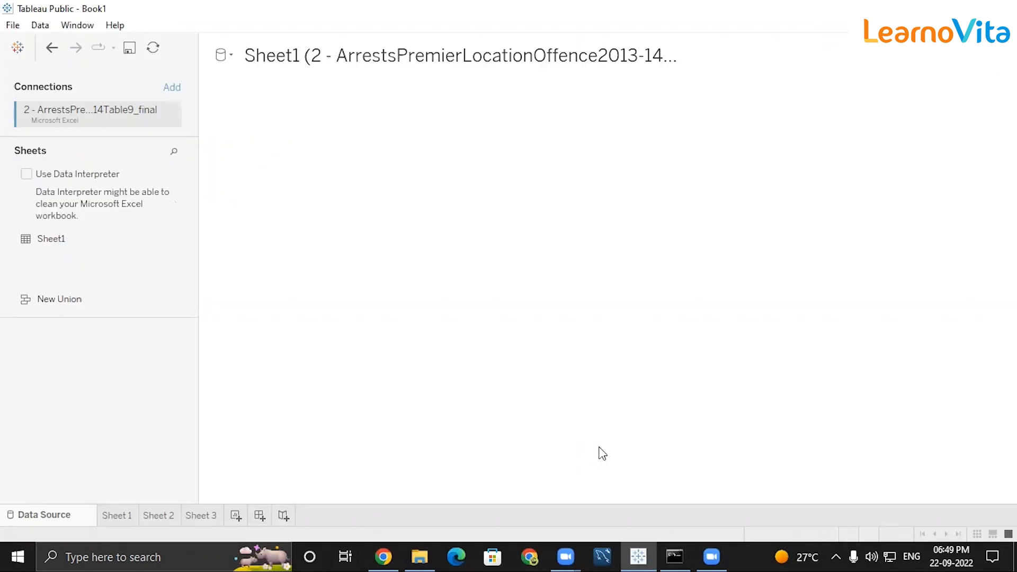
Step: Remove the duplicate Sheet11 table from the new data source and clean Sheet1 with the Data Interpreter
{"action": "left_click", "coordinate": [51, 240]}
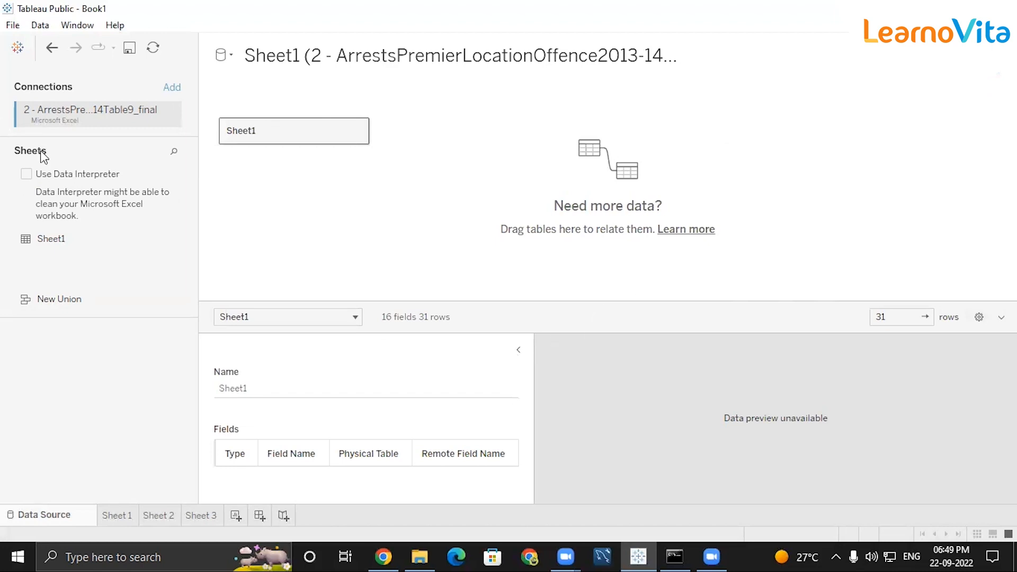
{"action": "left_click", "coordinate": [26, 174]}
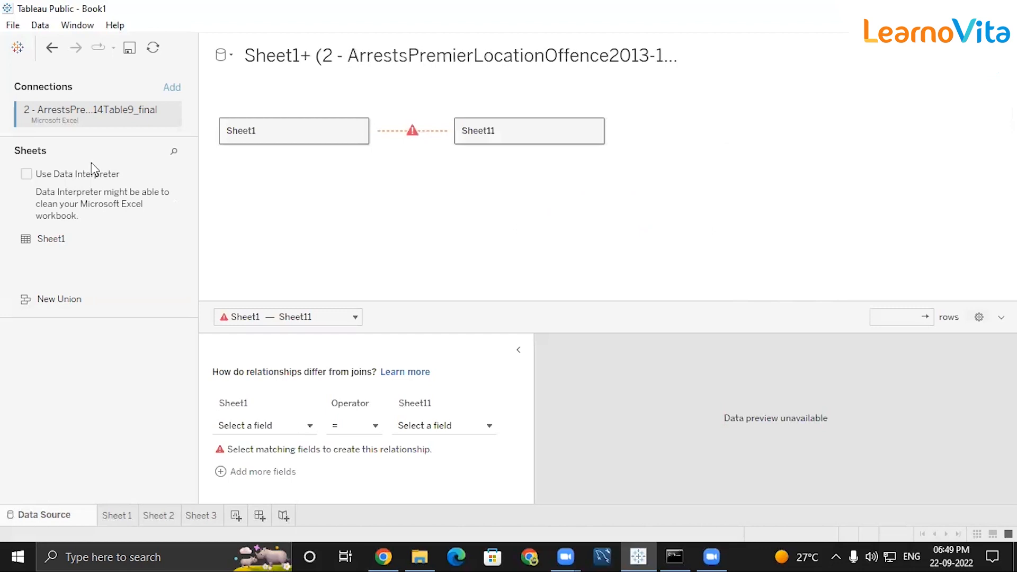
{"action": "left_click", "coordinate": [593, 131]}
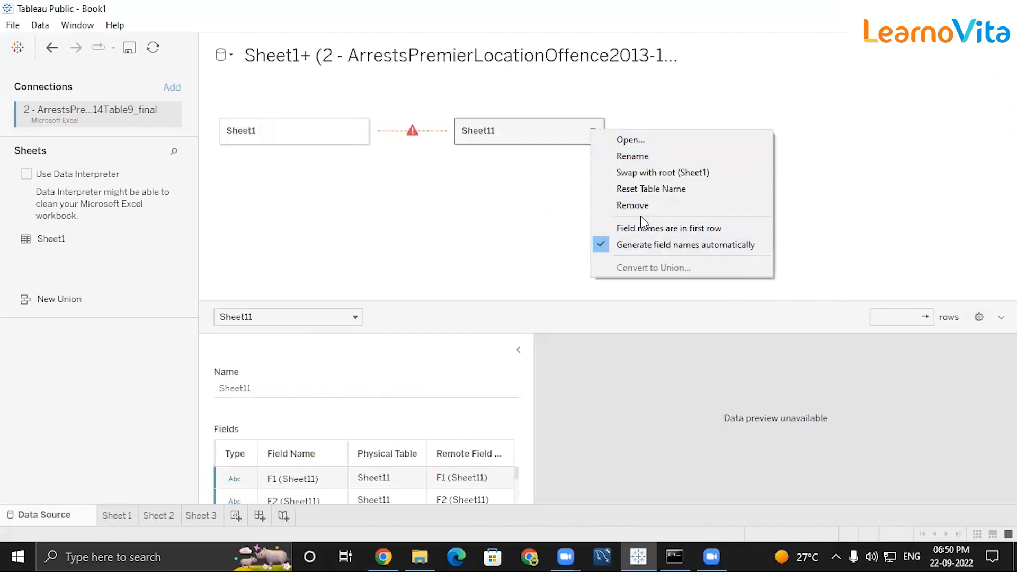
{"action": "left_click", "coordinate": [639, 207]}
{"action": "left_click", "coordinate": [27, 174]}
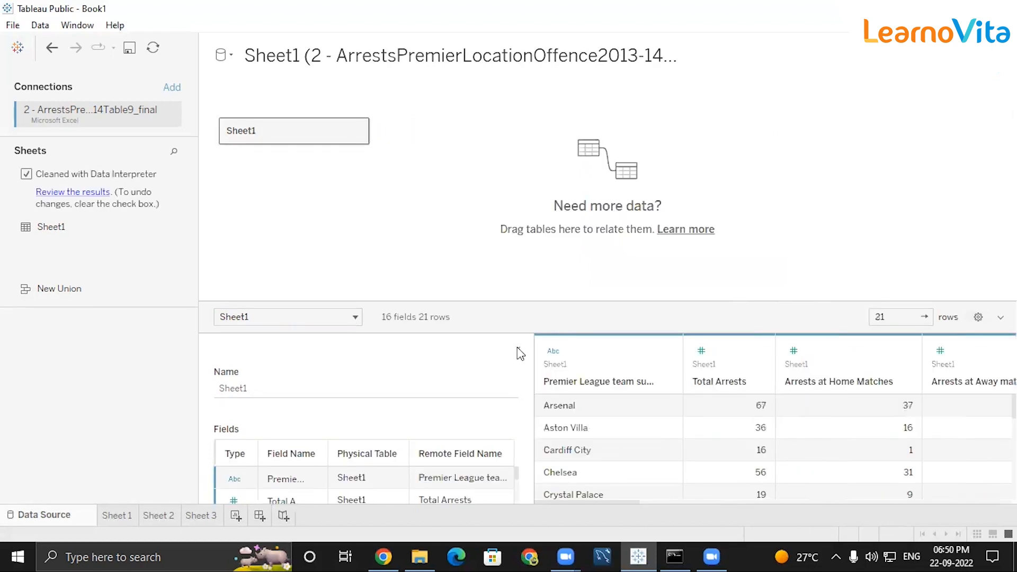
Step: Add a data source filter on Premier League team supported that keeps only Total
{"action": "left_click", "coordinate": [521, 354]}
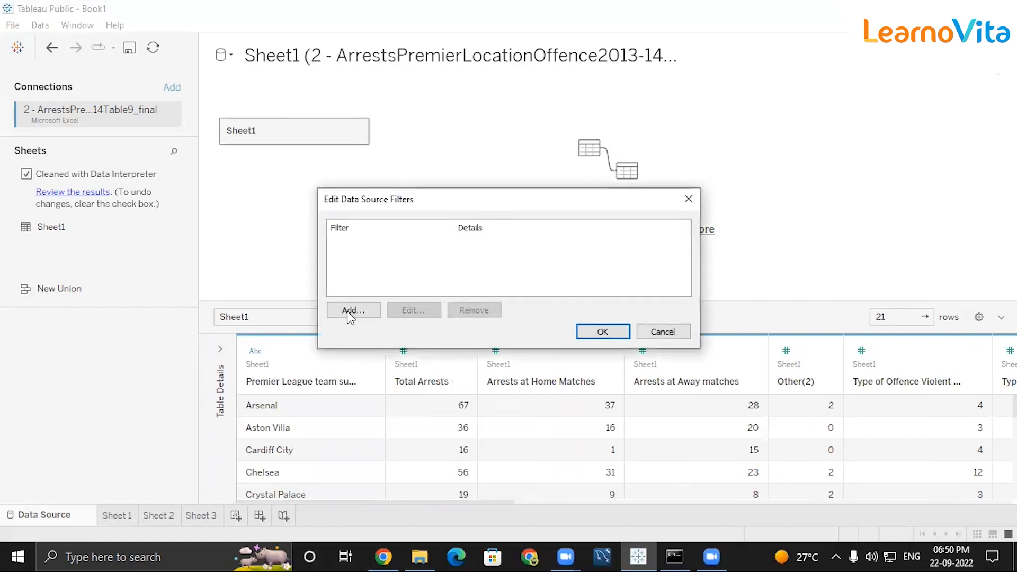
{"action": "left_click", "coordinate": [349, 308]}
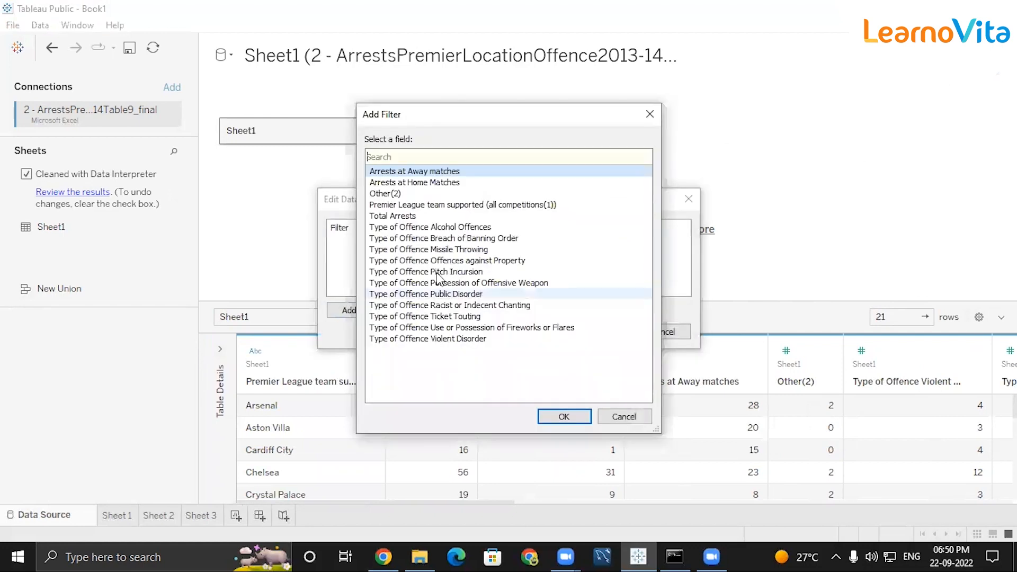
{"action": "double_click", "coordinate": [407, 205]}
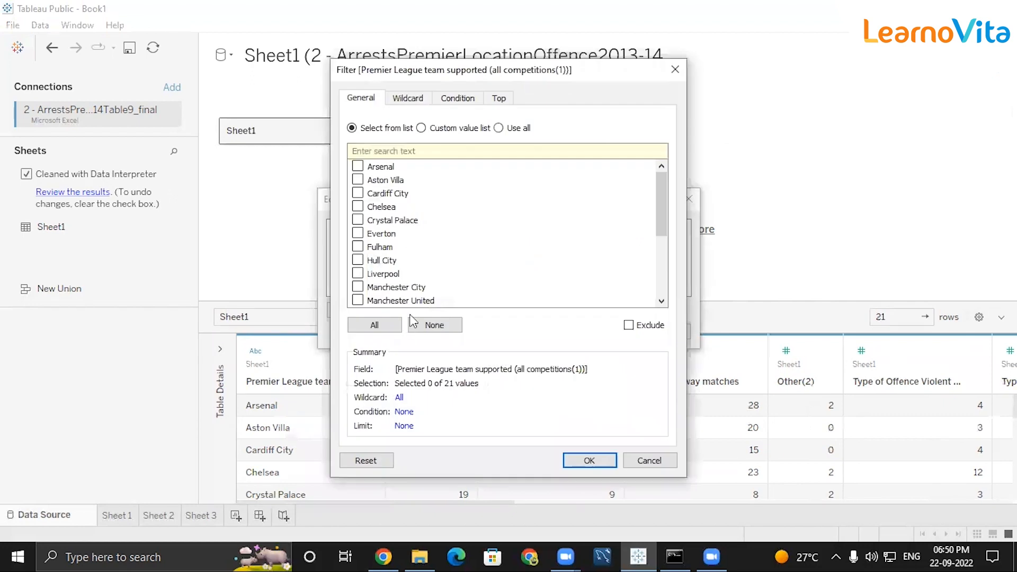
{"action": "scroll", "coordinate": [437, 293], "scroll_direction": "down", "scroll_amount": 3}
{"action": "left_click", "coordinate": [358, 260]}
{"action": "left_click", "coordinate": [589, 461]}
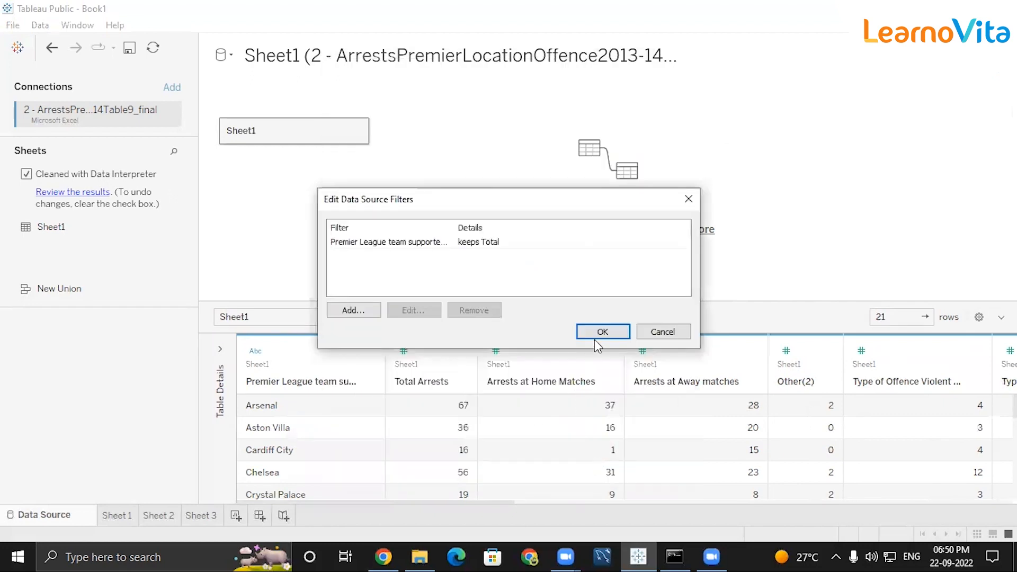
{"action": "left_click", "coordinate": [596, 334]}
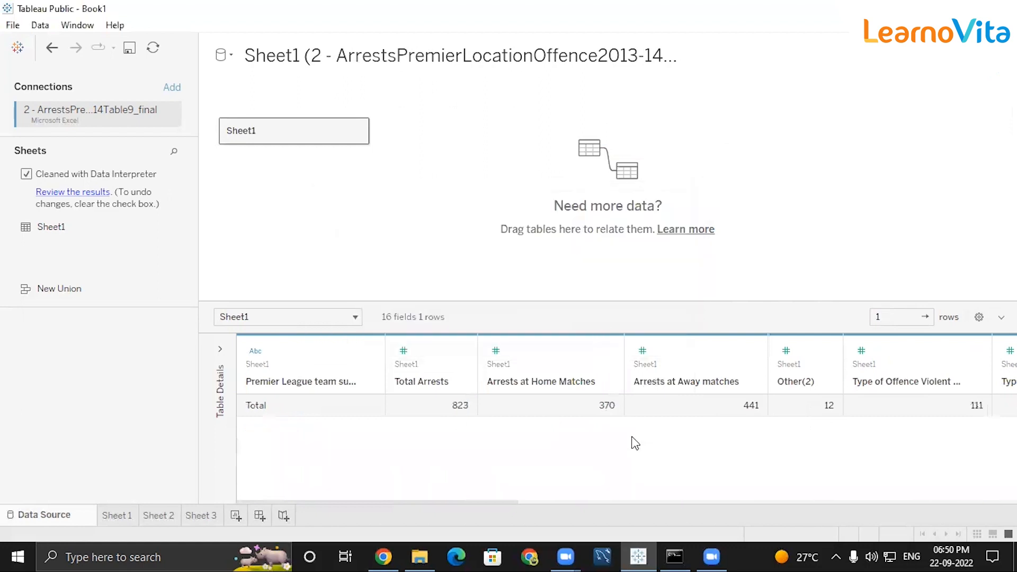
Step: Edit the Premier League team data source filter so that it excludes Total, and check the remaining rows
{"action": "left_click", "coordinate": [995, 75]}
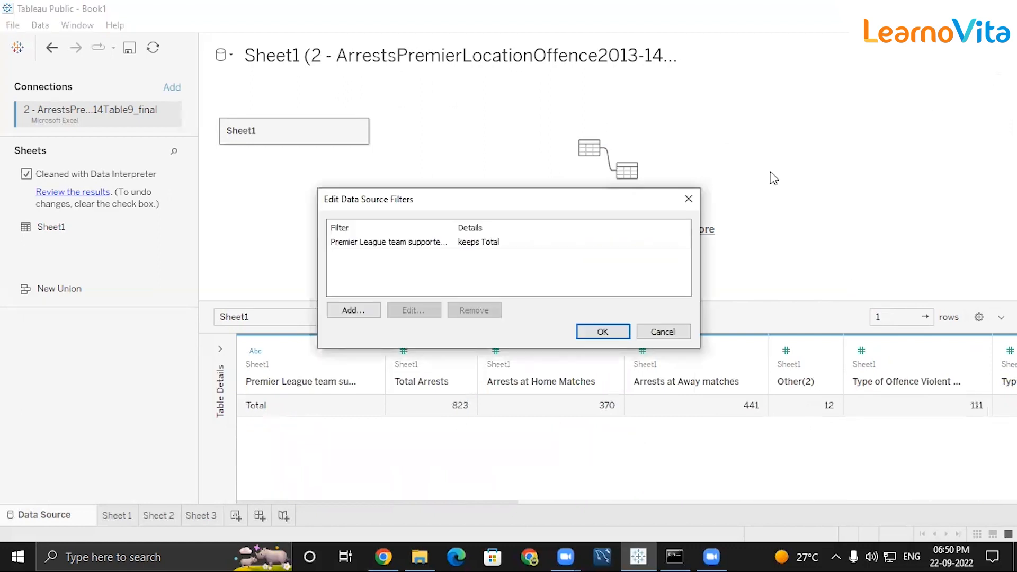
{"action": "left_click", "coordinate": [513, 242]}
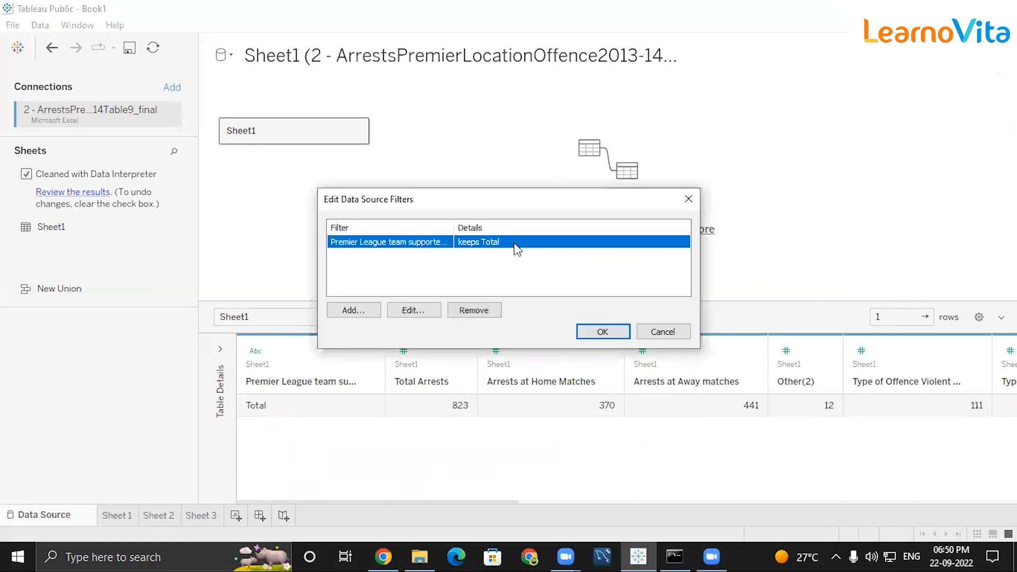
{"action": "left_click", "coordinate": [410, 313]}
{"action": "left_click", "coordinate": [631, 326]}
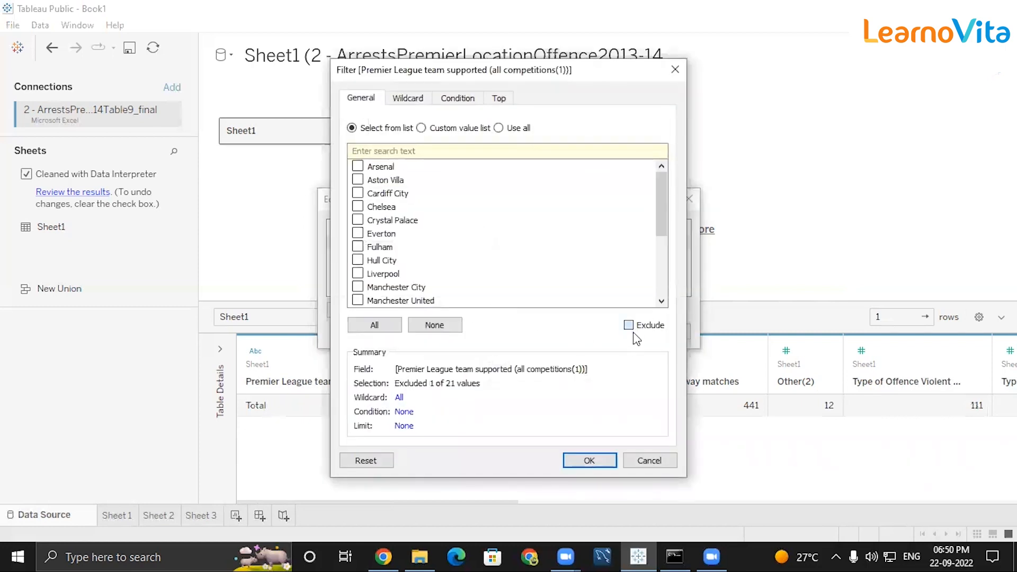
{"action": "left_click", "coordinate": [588, 460]}
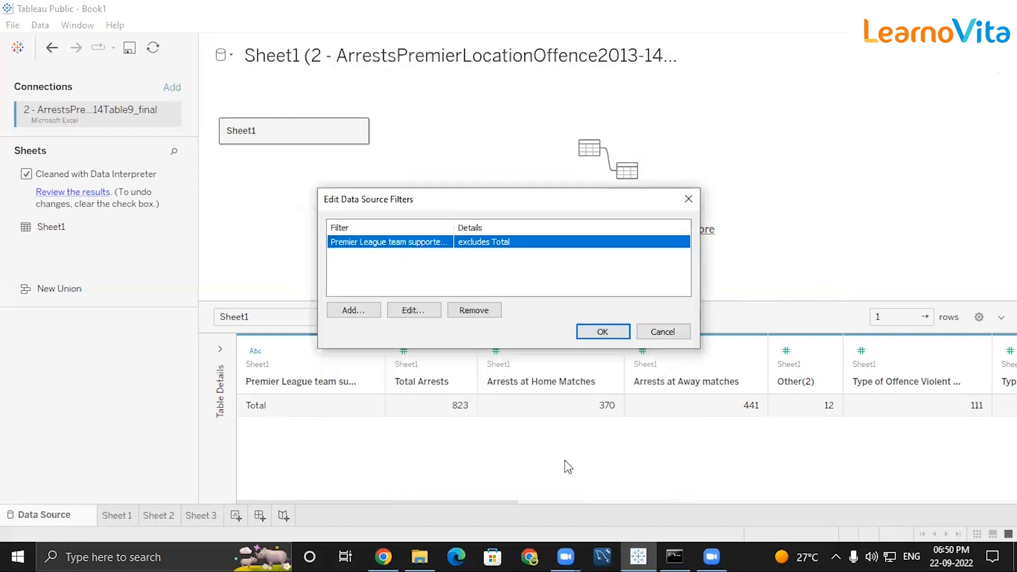
{"action": "left_click", "coordinate": [602, 332]}
{"action": "scroll", "coordinate": [585, 419], "scroll_direction": "down", "scroll_amount": 5}
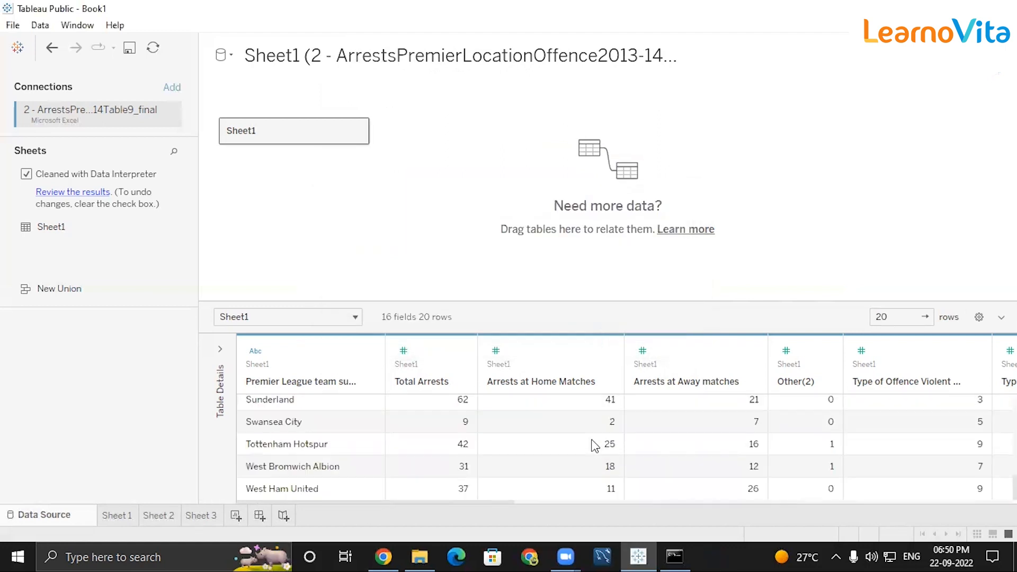
Step: Pivot the Arrests at Home Matches, Arrests at Away matches and Other(2) columns
{"action": "mouse_move", "coordinate": [460, 502]}
{"action": "left_mouse_down"}
{"action": "mouse_move", "coordinate": [516, 511]}
{"action": "mouse_move", "coordinate": [451, 510]}
{"action": "left_mouse_up"}
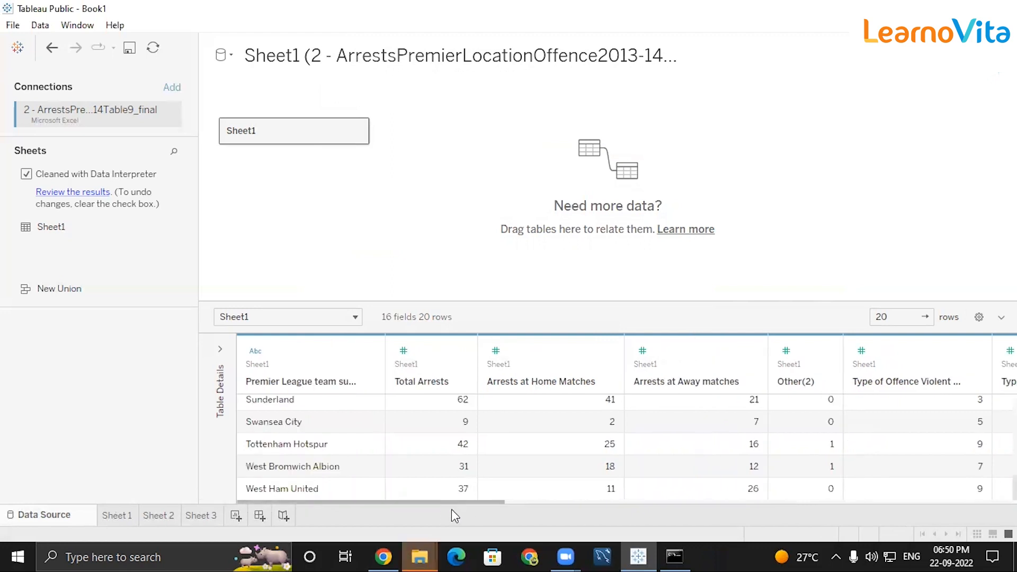
{"action": "left_click", "coordinate": [538, 382]}
{"action": "left_click", "coordinate": [806, 385], "text": "shift"}
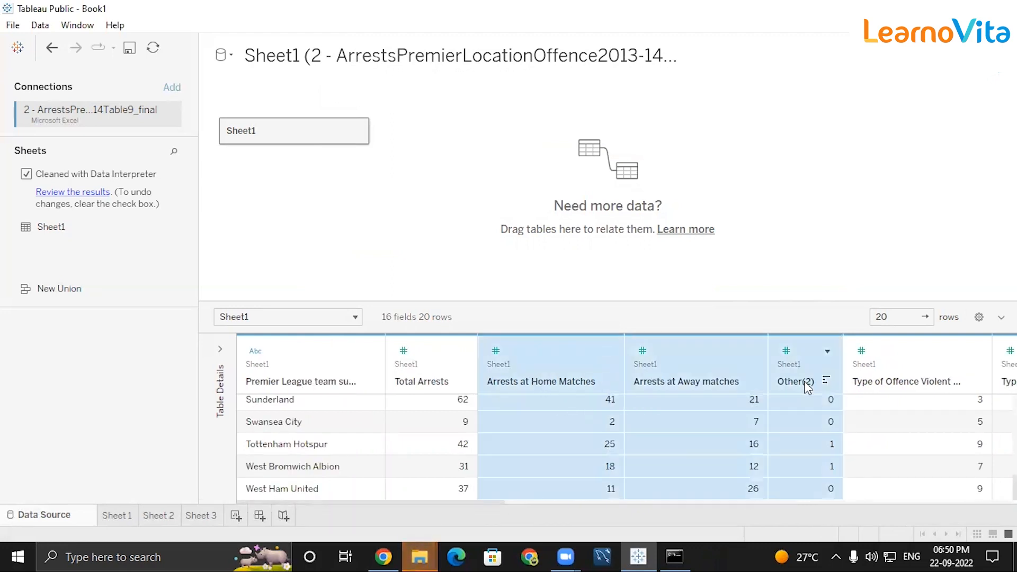
{"action": "left_click", "coordinate": [824, 352]}
{"action": "left_click", "coordinate": [854, 401]}
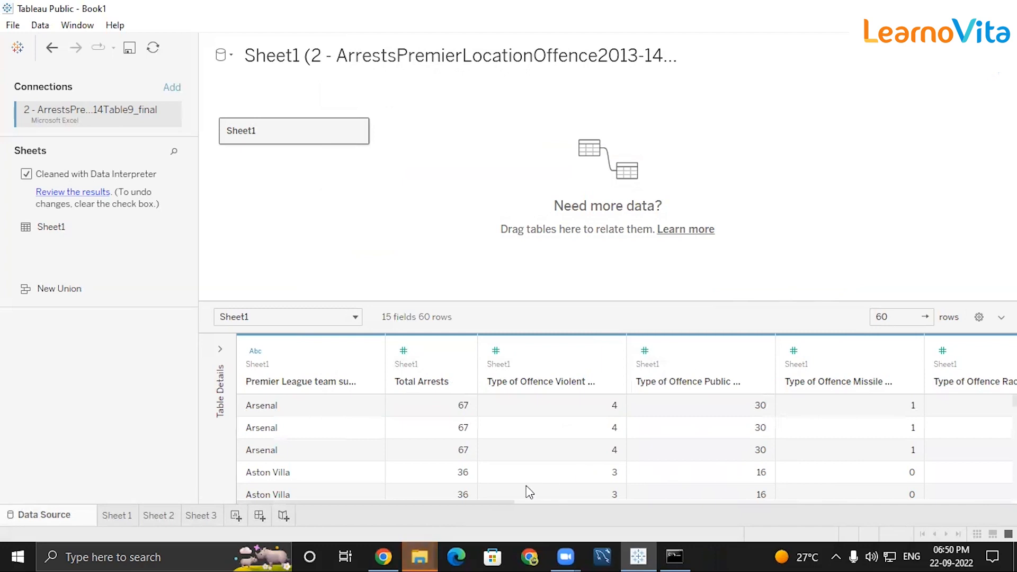
Step: Rename the pivot field names column to Location
{"action": "left_click_drag", "start_coordinate": [536, 513], "coordinate": [990, 499]}
{"action": "left_click", "coordinate": [808, 383]}
{"action": "left_click", "coordinate": [808, 383]}
{"action": "key", "text": "BackSpace"}
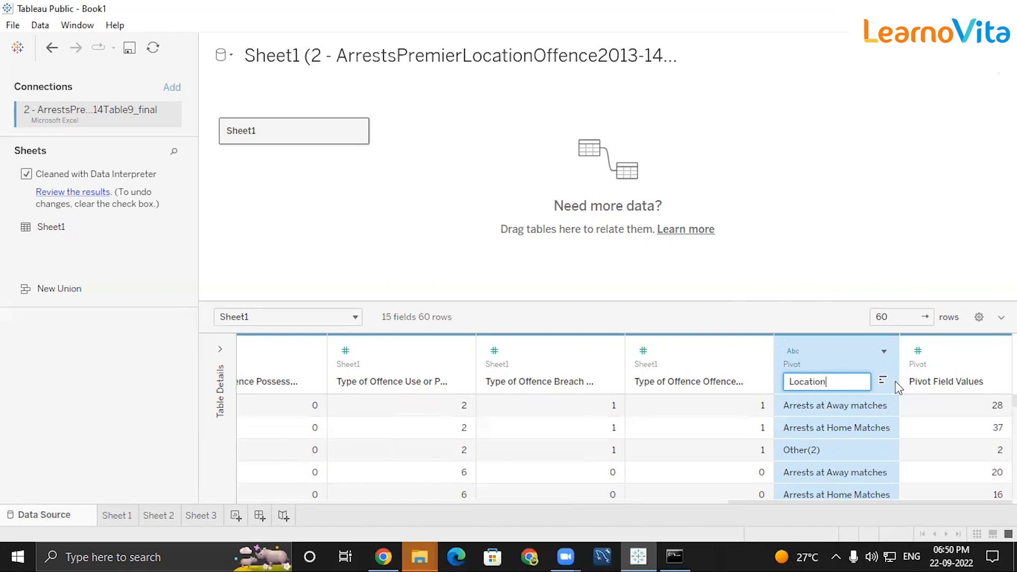
Step: Rename the Pivot Field Values column to loc_wise_count
{"action": "left_click", "coordinate": [932, 381]}
{"action": "double_click", "coordinate": [939, 379]}
{"action": "type", "text": "countof"}
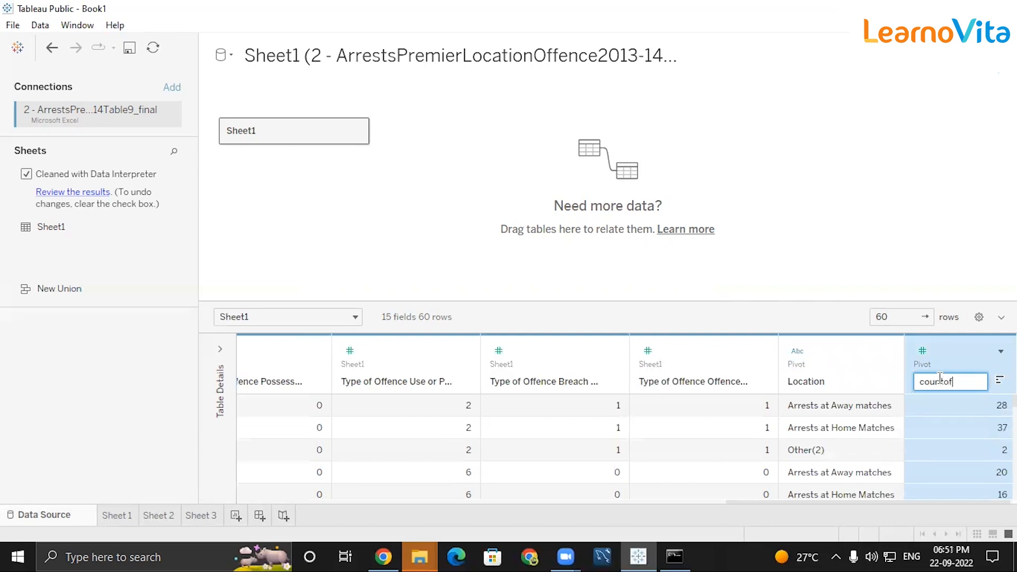
{"action": "key", "text": "BackSpace"}
{"action": "key", "text": "BackSpace"}
{"action": "key", "text": "BackSpace"}
{"action": "key", "text": "BackSpace"}
{"action": "key", "text": "BackSpace"}
{"action": "type", "text": "_"}
{"action": "key", "text": "Return"}
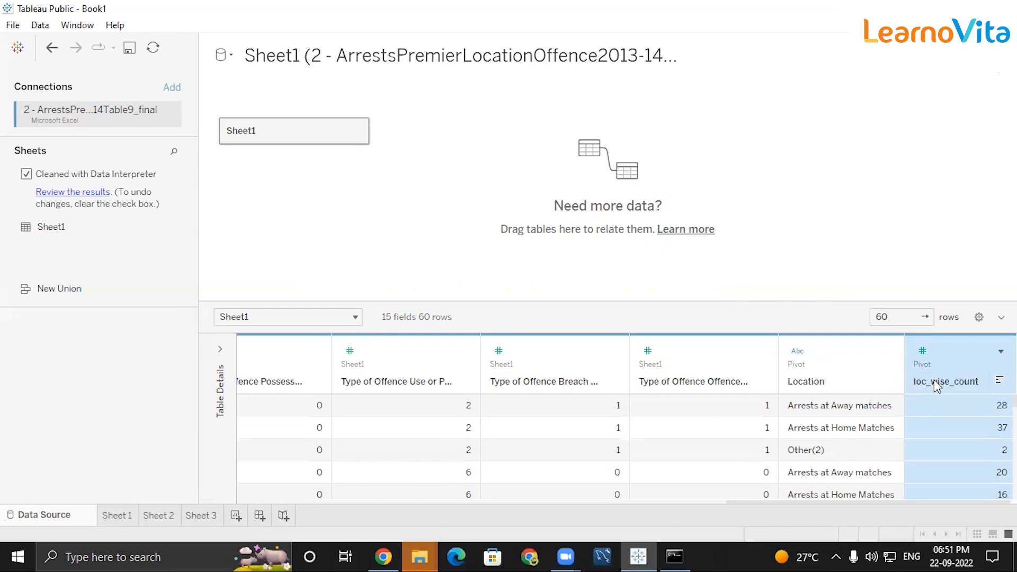
Step: Open Sheet 3 and compare the fields available in the two data sources
{"action": "left_click", "coordinate": [199, 514]}
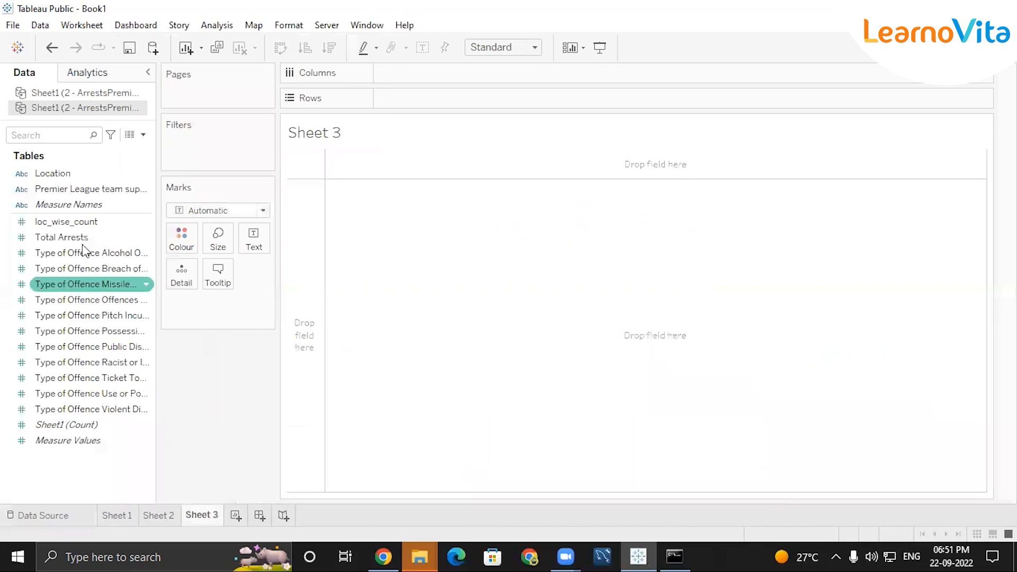
{"action": "left_click", "coordinate": [110, 93]}
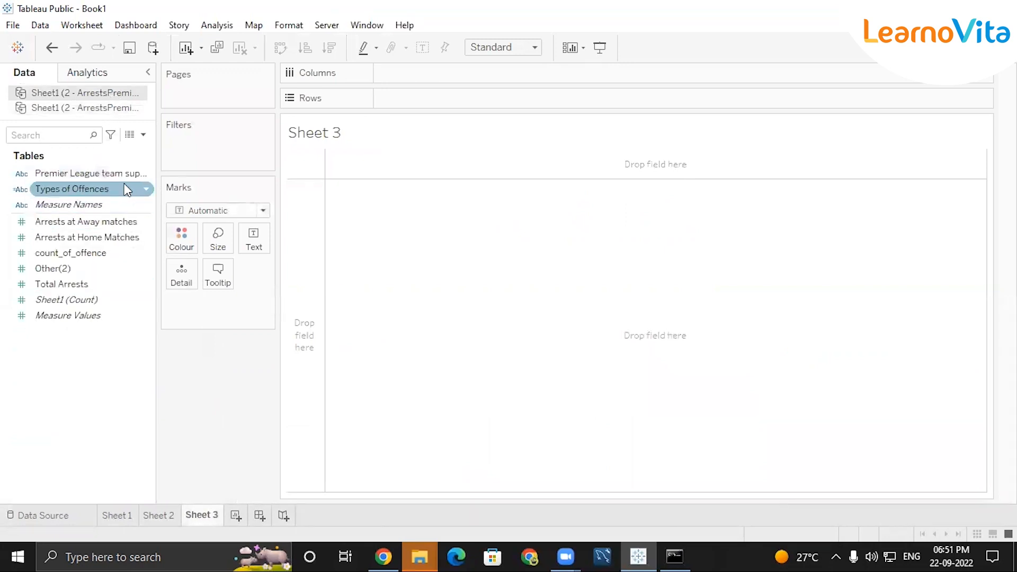
{"action": "left_click", "coordinate": [92, 110]}
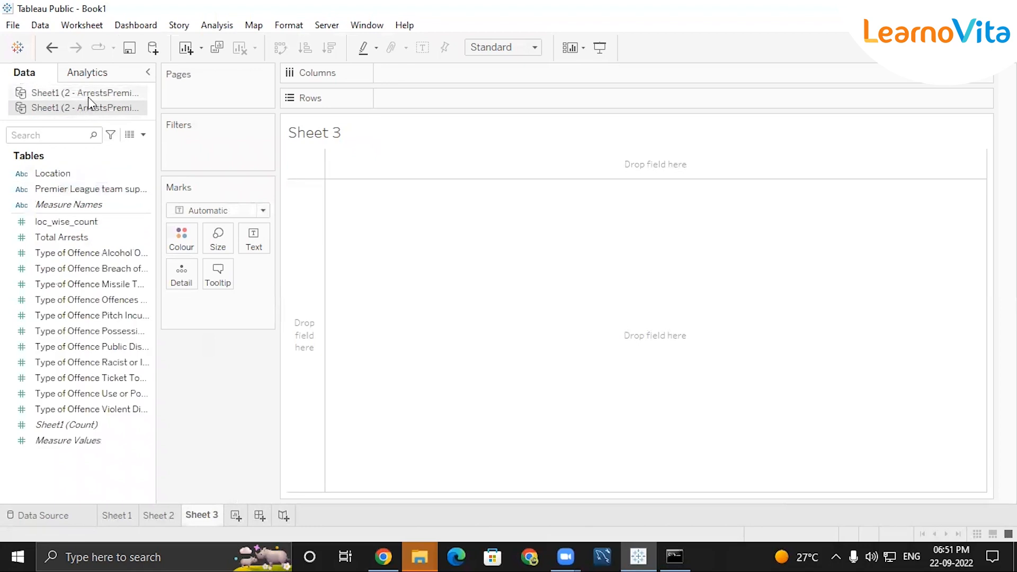
{"action": "left_click", "coordinate": [88, 97]}
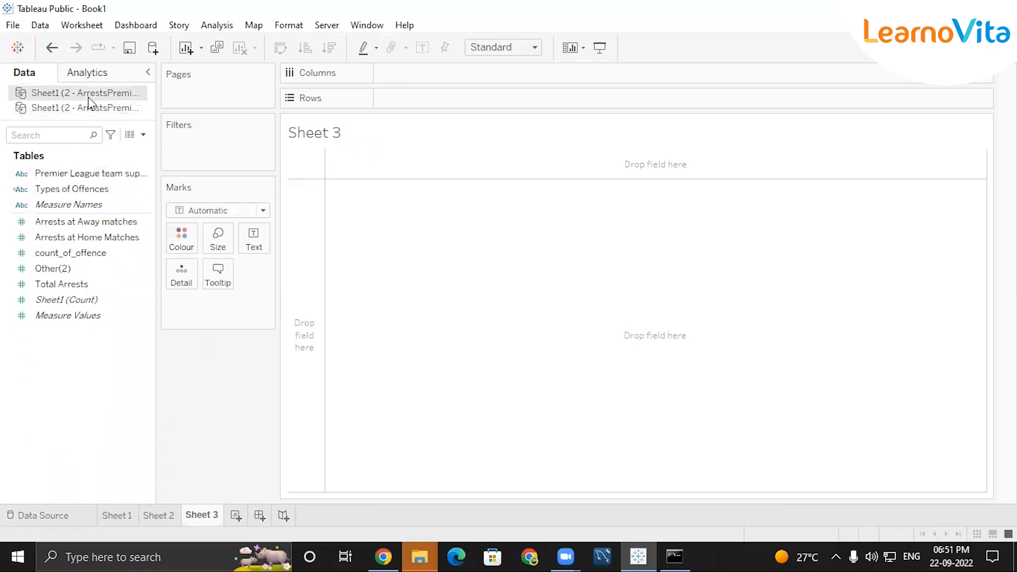
{"action": "left_click", "coordinate": [103, 108]}
{"action": "left_click", "coordinate": [104, 97]}
{"action": "left_click_drag", "start_coordinate": [154, 173], "coordinate": [315, 175]}
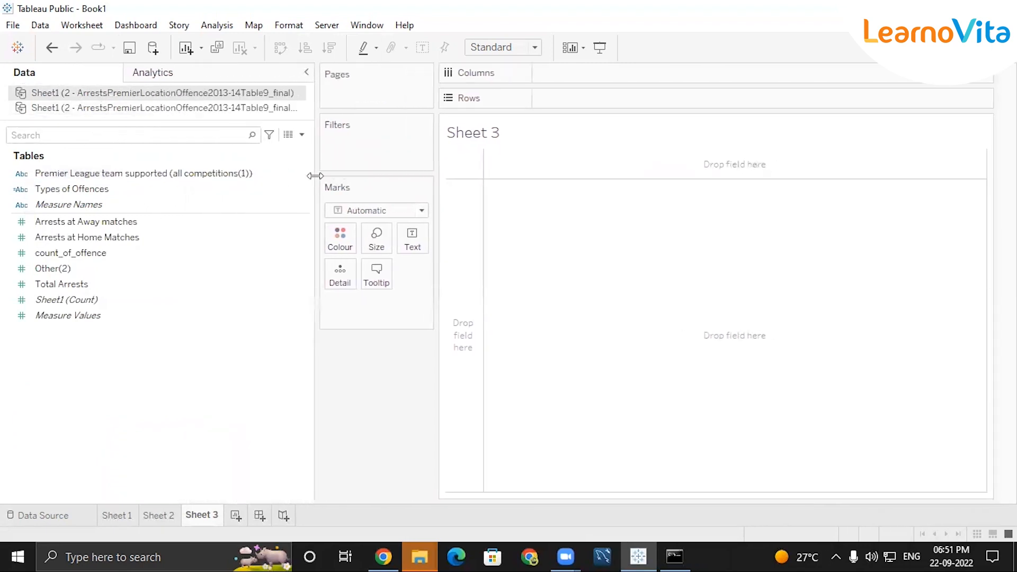
{"action": "left_click", "coordinate": [263, 113]}
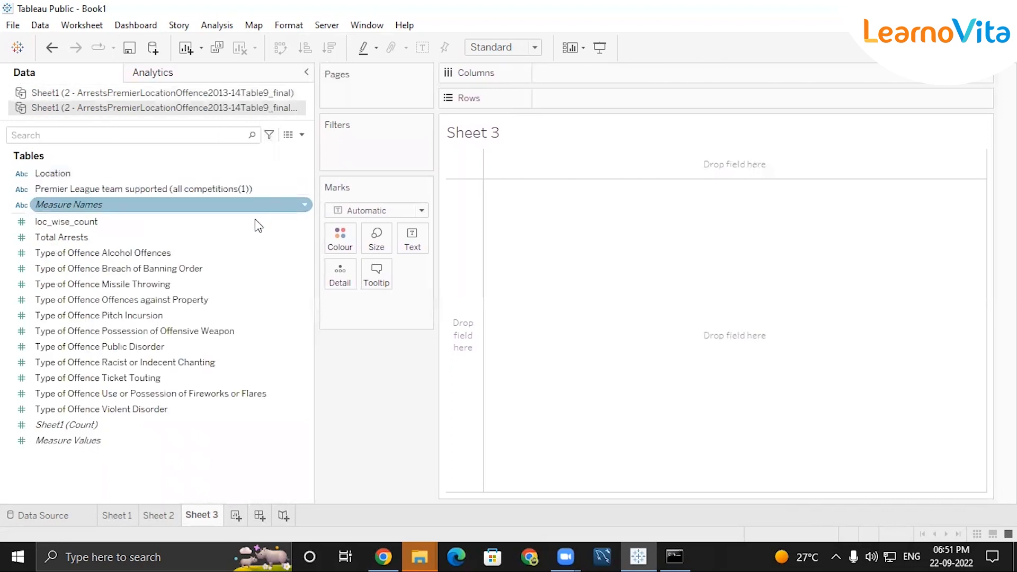
{"action": "left_click", "coordinate": [224, 97]}
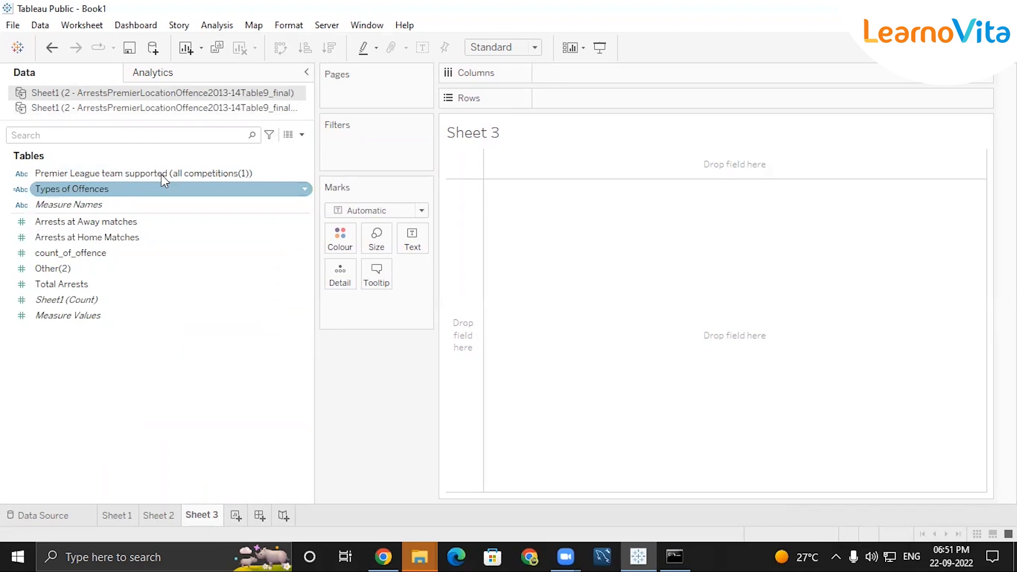
Step: Chart the sum of loc_wise_count by Location from the second data source as a percent of total
{"action": "left_click", "coordinate": [176, 110]}
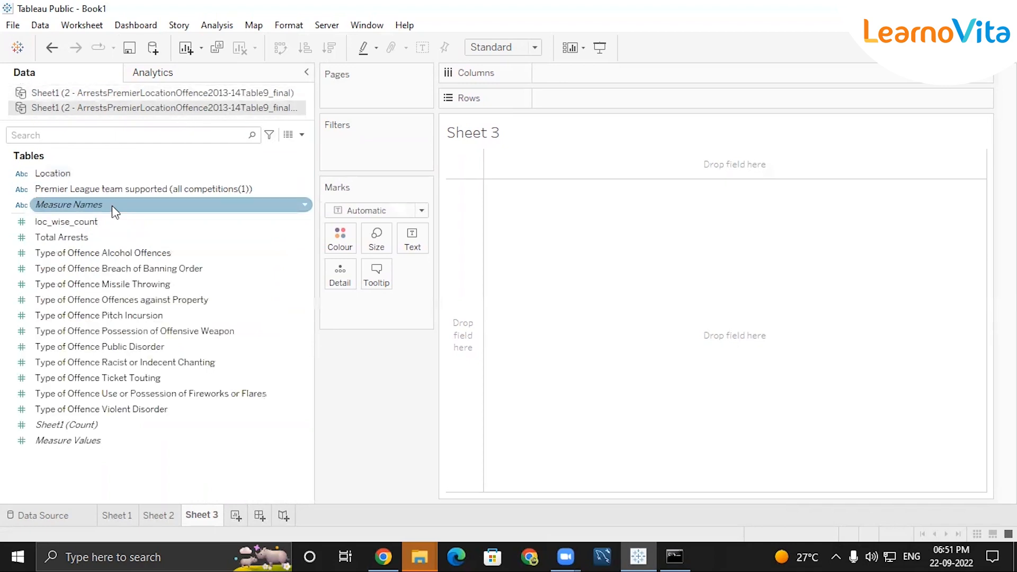
{"action": "double_click", "coordinate": [83, 222]}
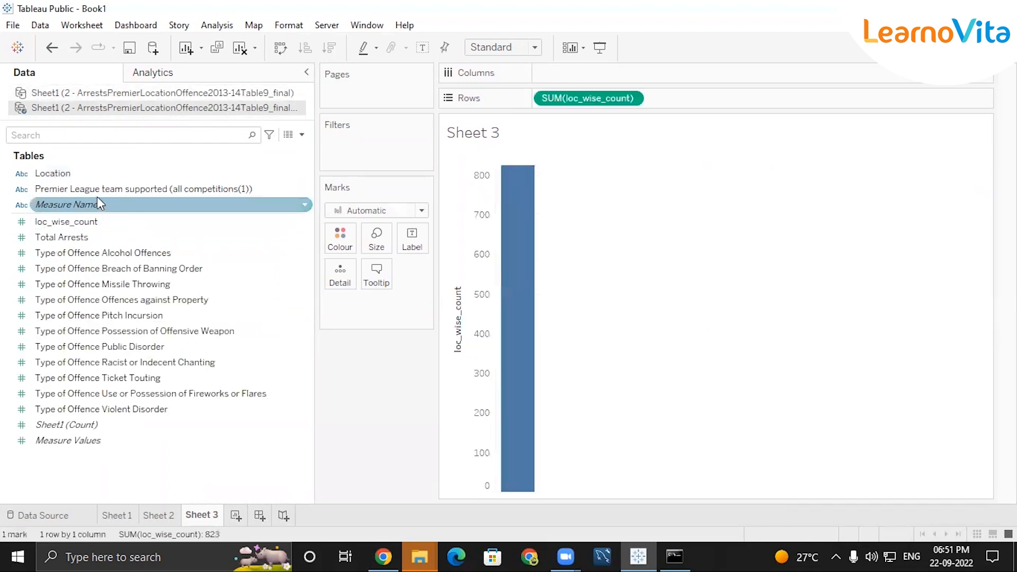
{"action": "double_click", "coordinate": [75, 175]}
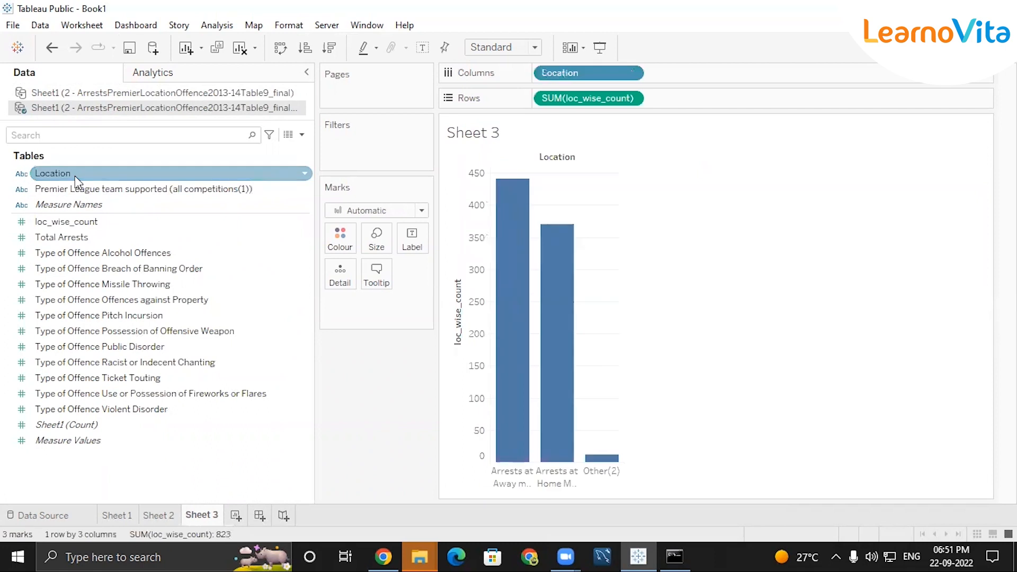
{"action": "left_click", "coordinate": [631, 98]}
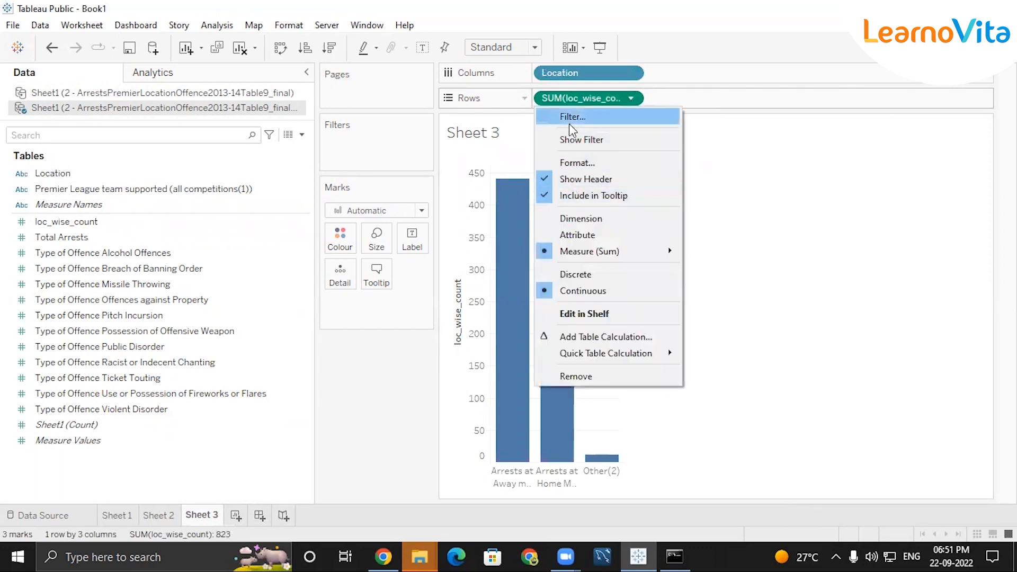
{"action": "mouse_move", "coordinate": [617, 357]}
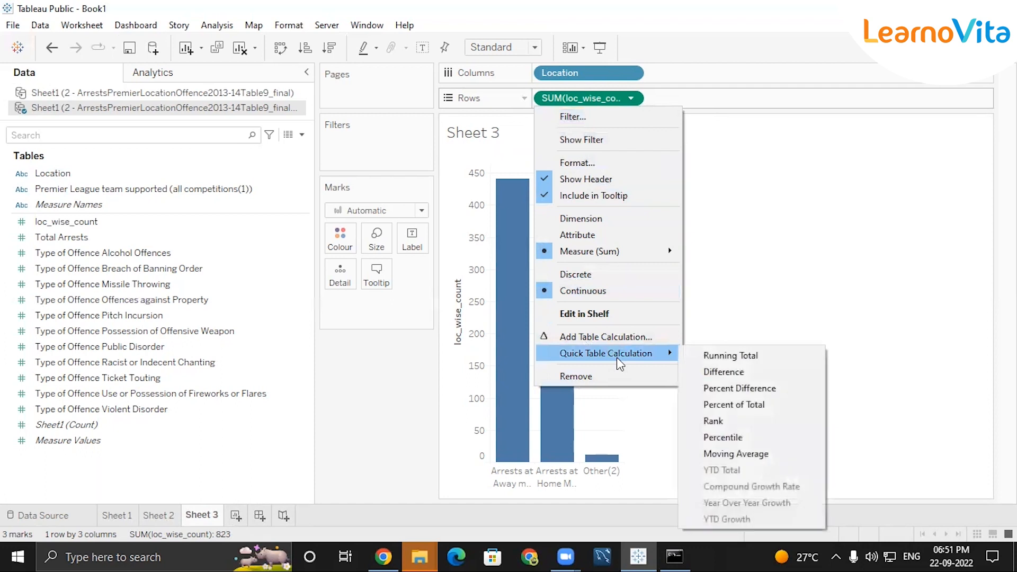
{"action": "left_click", "coordinate": [729, 402]}
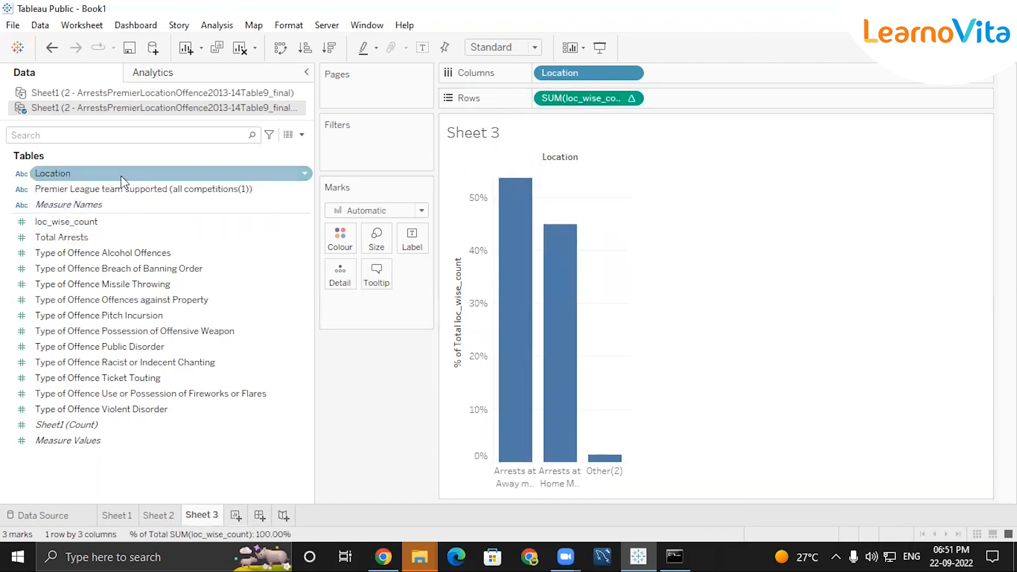
Step: Filter Sheet 3 by Premier League team supported with all teams included, and show the filter on the sheet
{"action": "left_click_drag", "start_coordinate": [122, 193], "coordinate": [348, 135]}
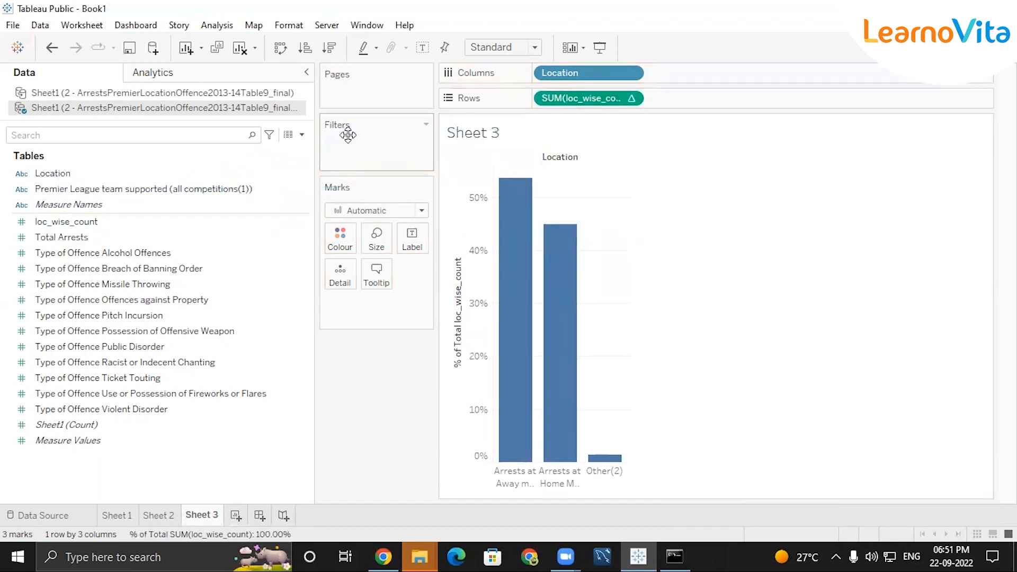
{"action": "left_click_drag", "start_coordinate": [316, 79], "coordinate": [188, 85]}
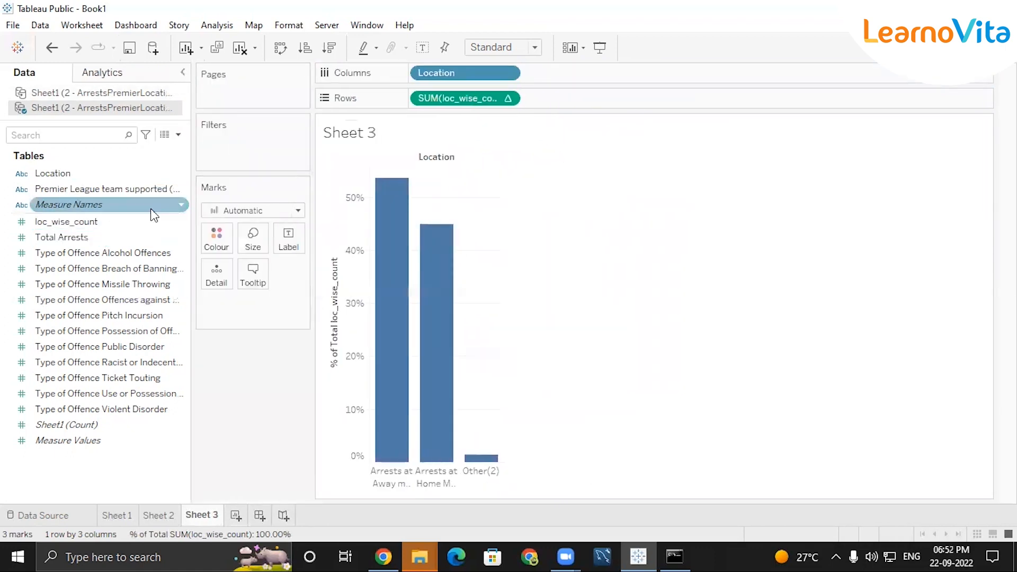
{"action": "left_click_drag", "start_coordinate": [135, 193], "coordinate": [263, 153]}
{"action": "left_click", "coordinate": [362, 323]}
{"action": "key", "text": "Return"}
{"action": "left_click", "coordinate": [293, 144]}
{"action": "left_click", "coordinate": [247, 186]}
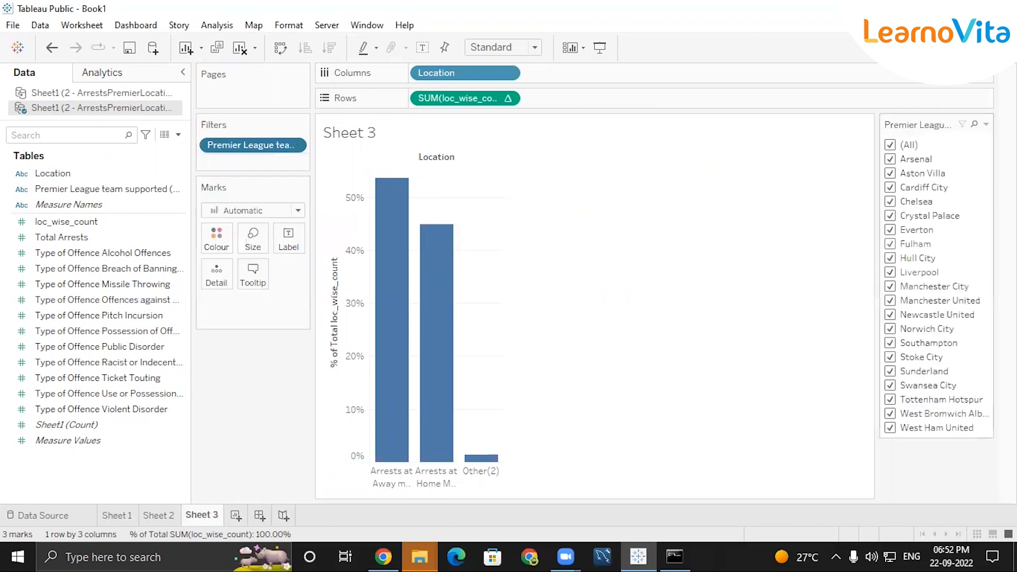
Step: Change the team filter to a single value dropdown and set it to Aston Villa
{"action": "left_click", "coordinate": [986, 124]}
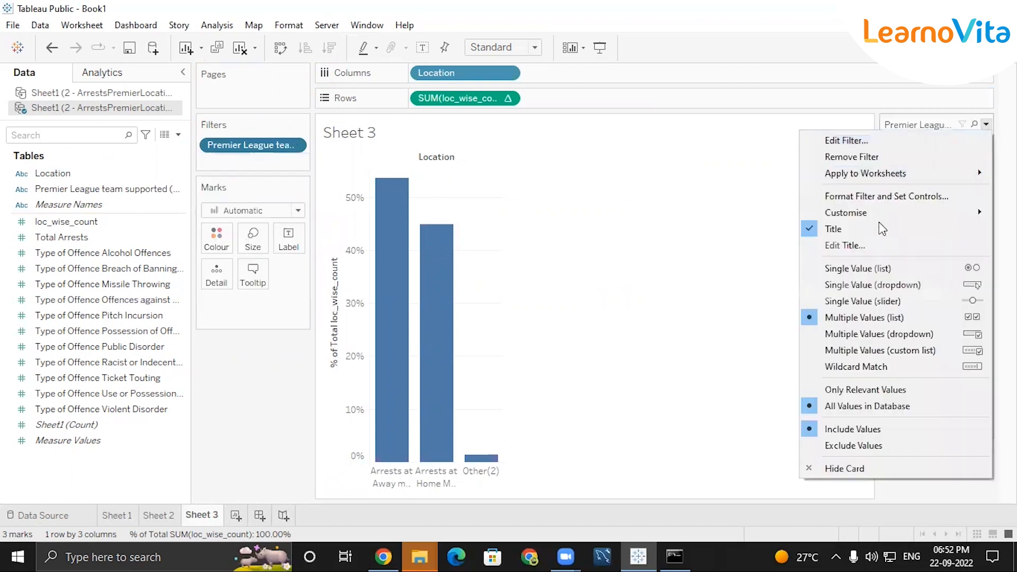
{"action": "left_click", "coordinate": [897, 286]}
{"action": "left_click", "coordinate": [943, 153]}
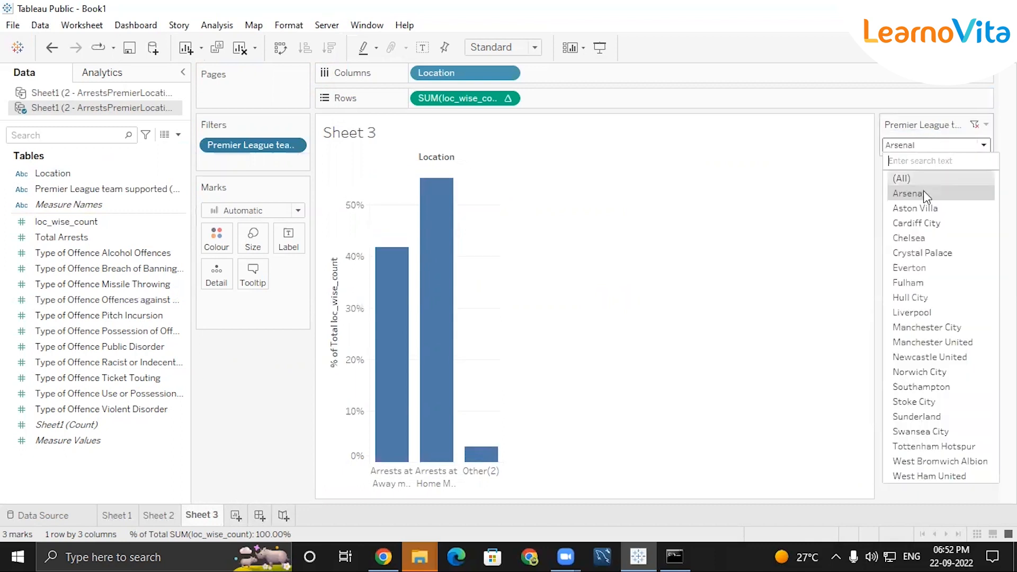
{"action": "left_click", "coordinate": [923, 209]}
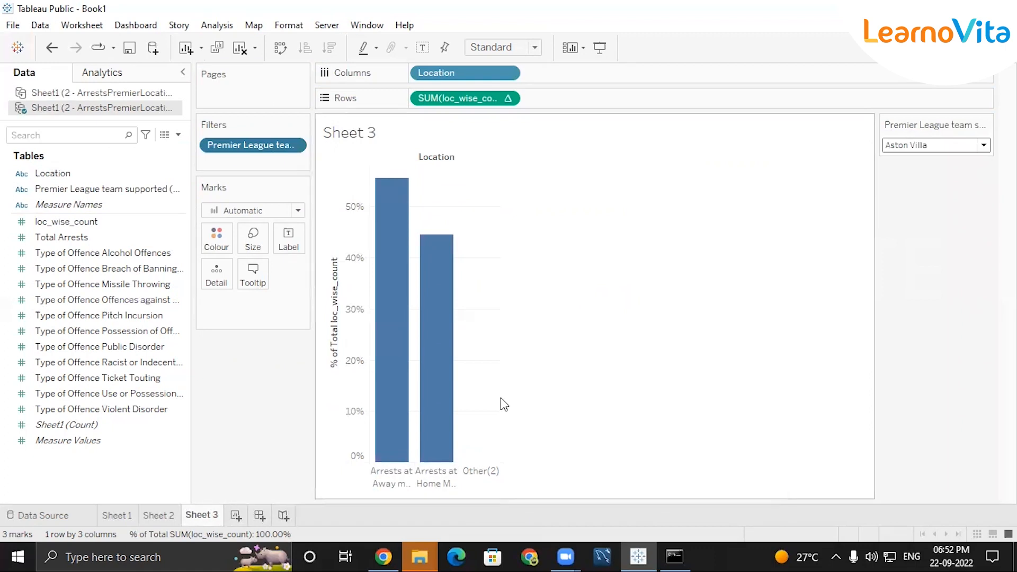
Step: Widen and label the chart's bars, and set the Premier League team filter to Chelsea
{"action": "left_click_drag", "start_coordinate": [500, 403], "coordinate": [587, 404]}
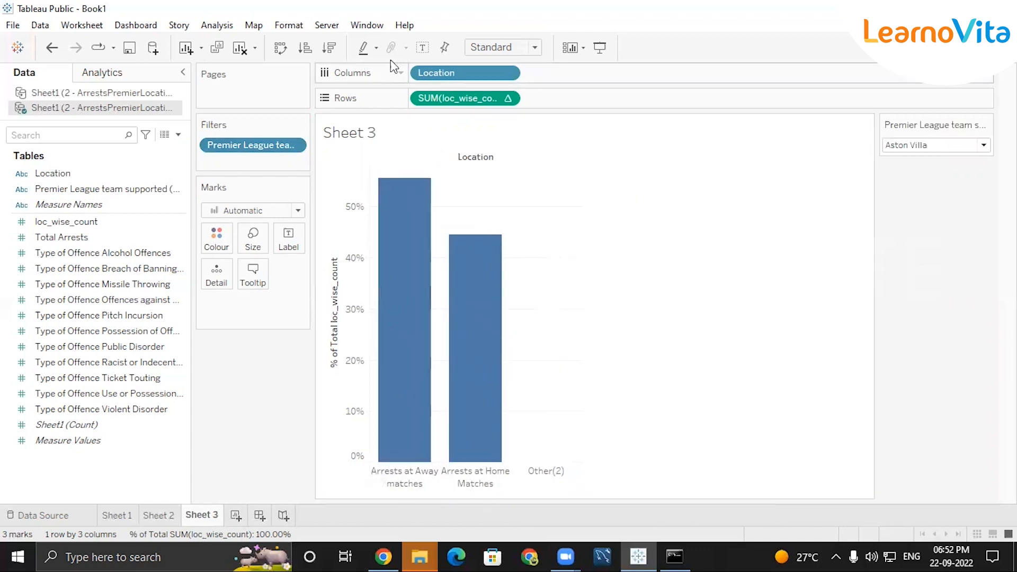
{"action": "left_click", "coordinate": [423, 48]}
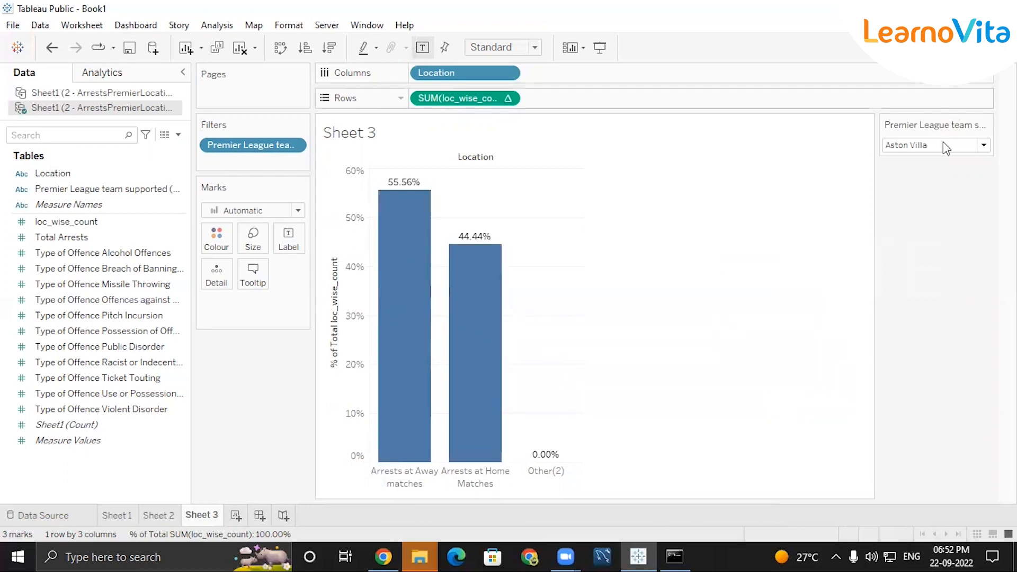
{"action": "left_click", "coordinate": [983, 145]}
{"action": "left_click", "coordinate": [917, 238]}
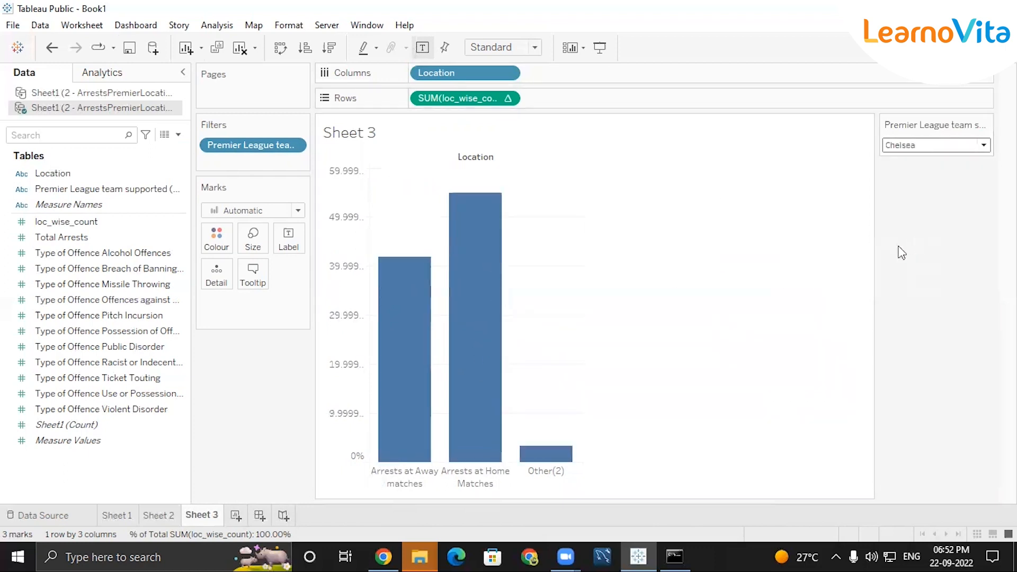